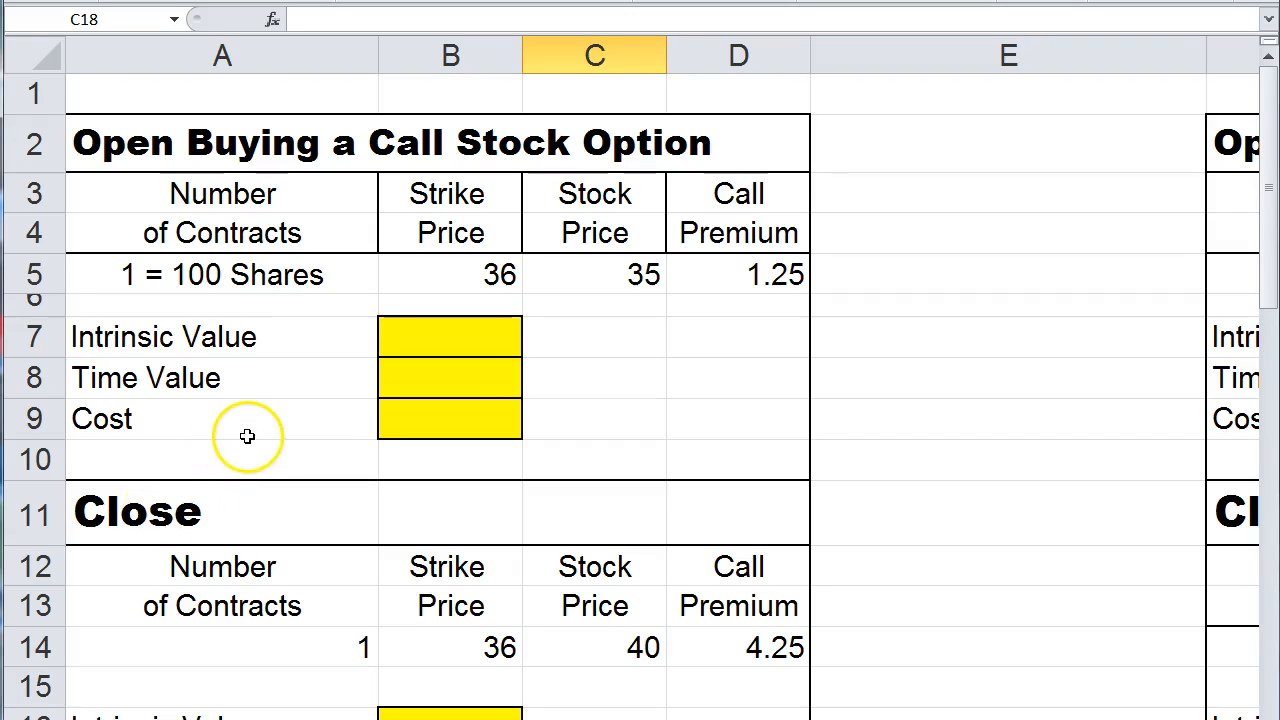
Enter the formula +C5-B5*100 for the opening trade's intrinsic value in B7
click(424, 338)
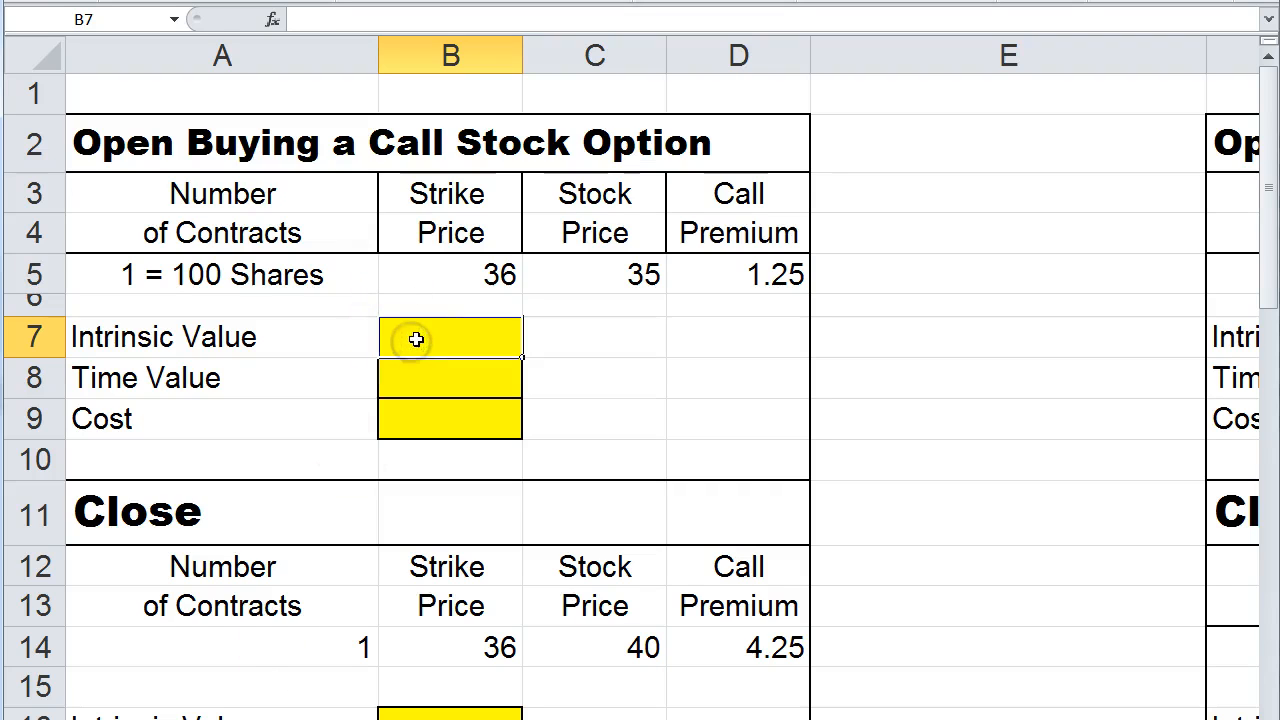
text(+)
click(558, 277)
text(-)
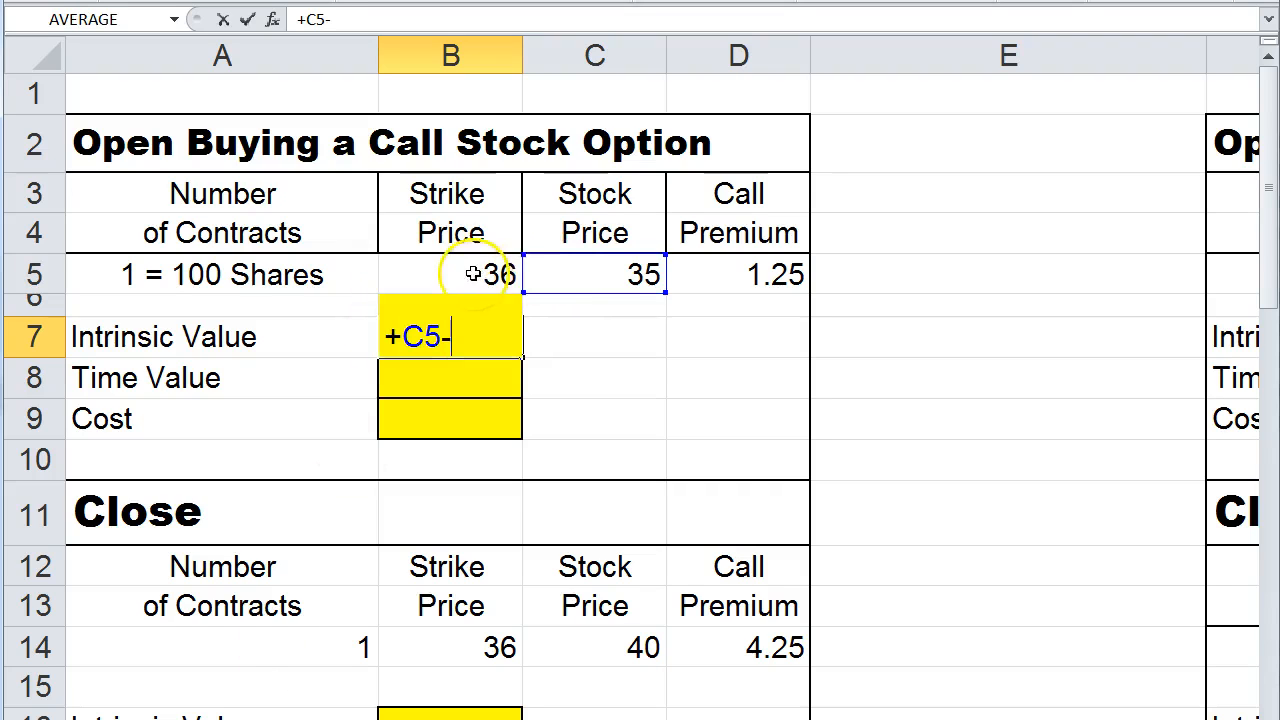
click(471, 274)
text(*100)
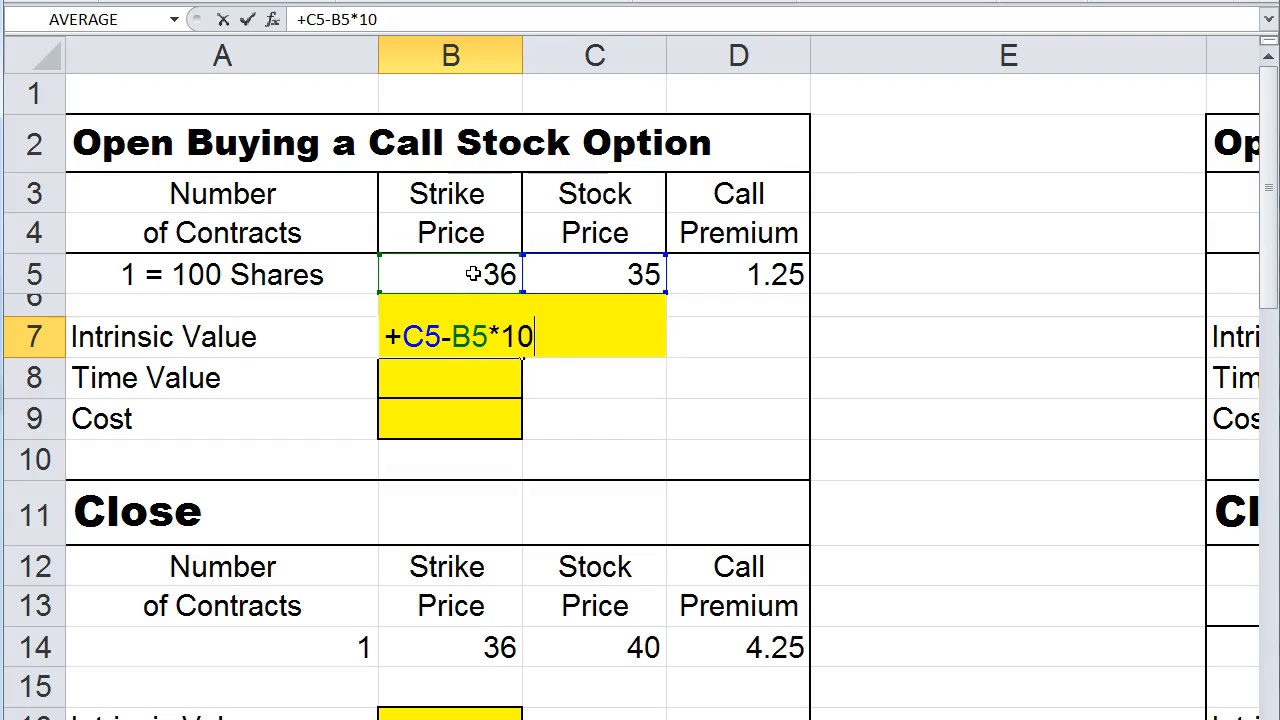
key(Return)
Add parentheses to the intrinsic value formula in B7 so it reads =+(C5-B5)*100
click(433, 335)
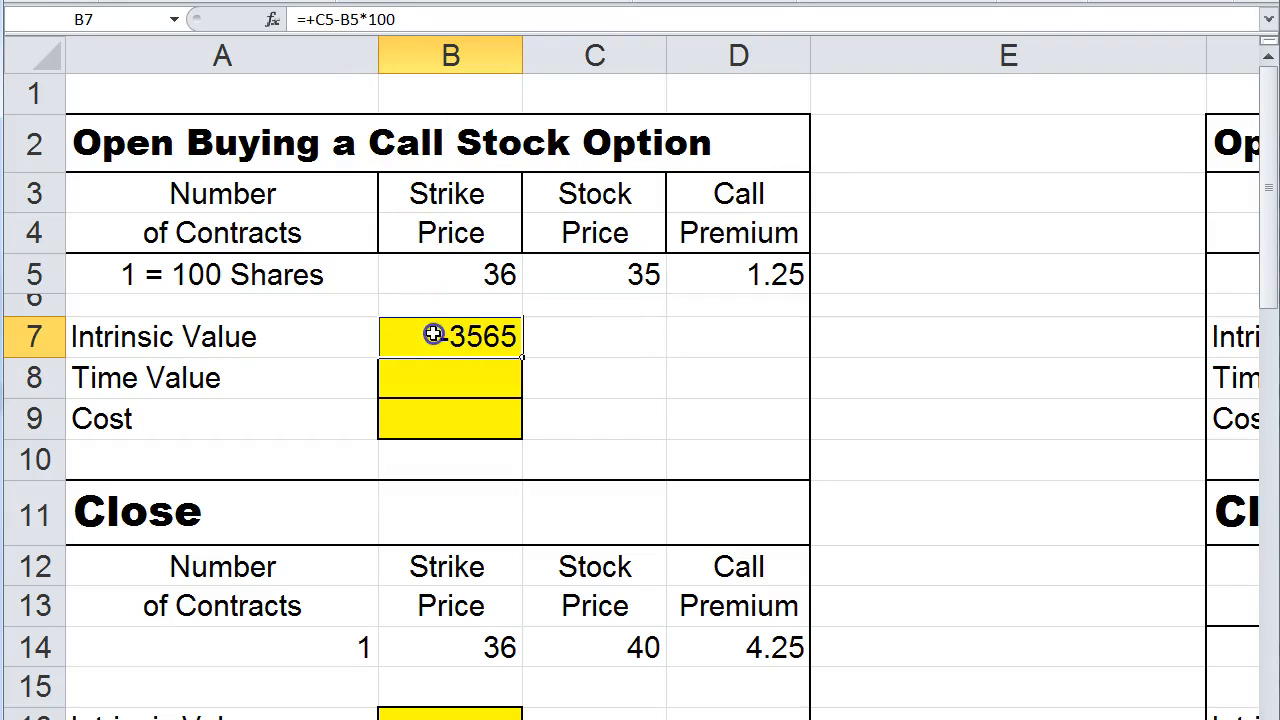
click(315, 18)
text(()
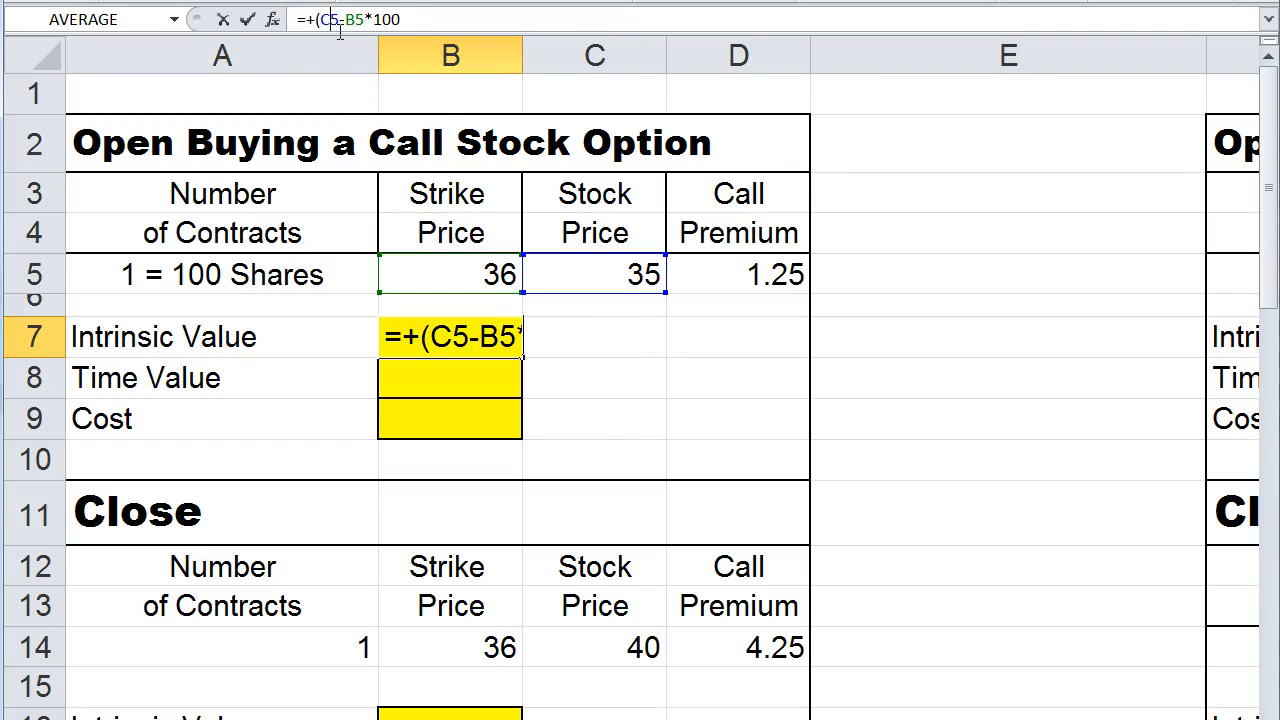
text())
key(Return)
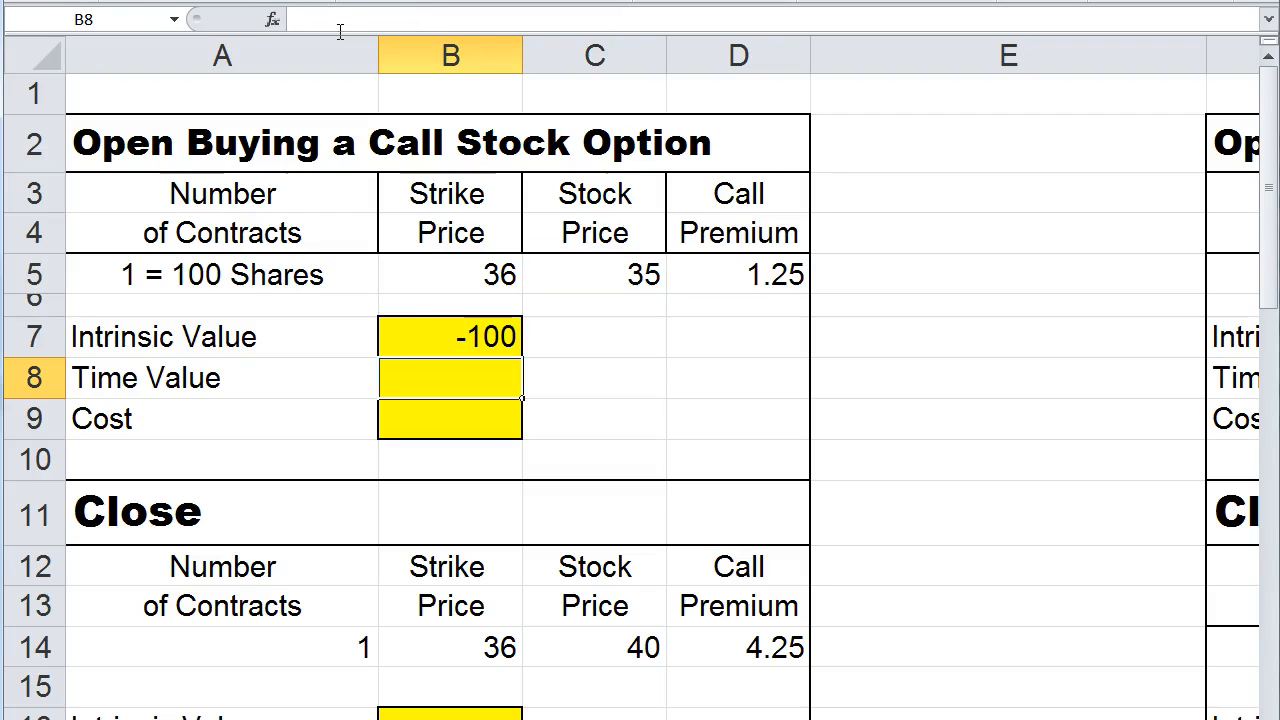
Replace the opening trade's intrinsic value formula in B7 with 0
click(431, 327)
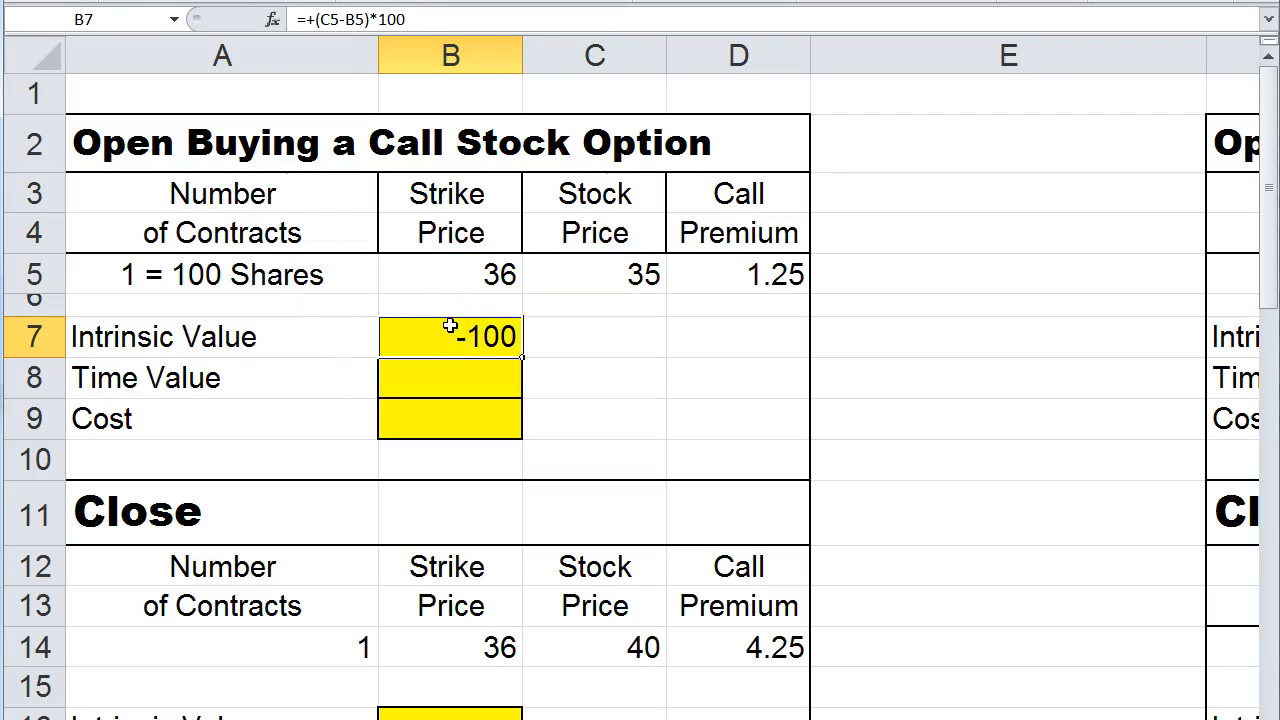
text(0)
click(513, 372)
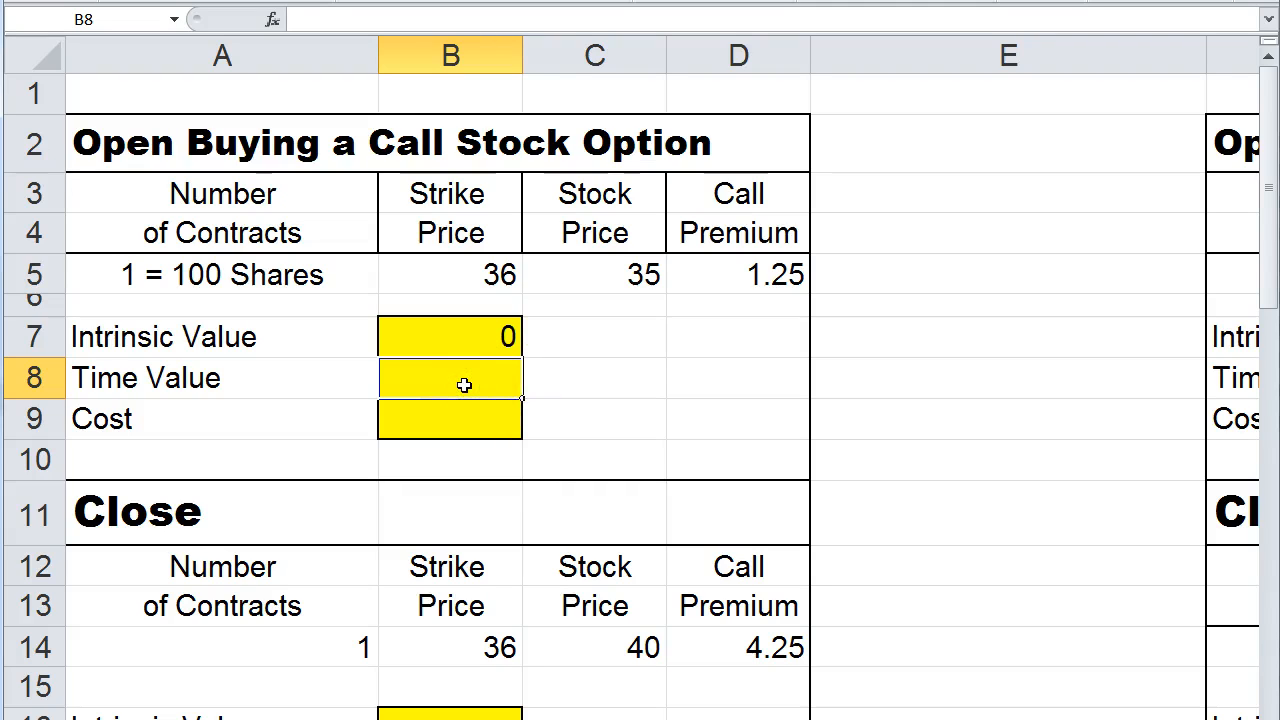
Enter the time value formula +D5*100-B7 in B8, taking the call premium times 100 minus the intrinsic value
text(+)
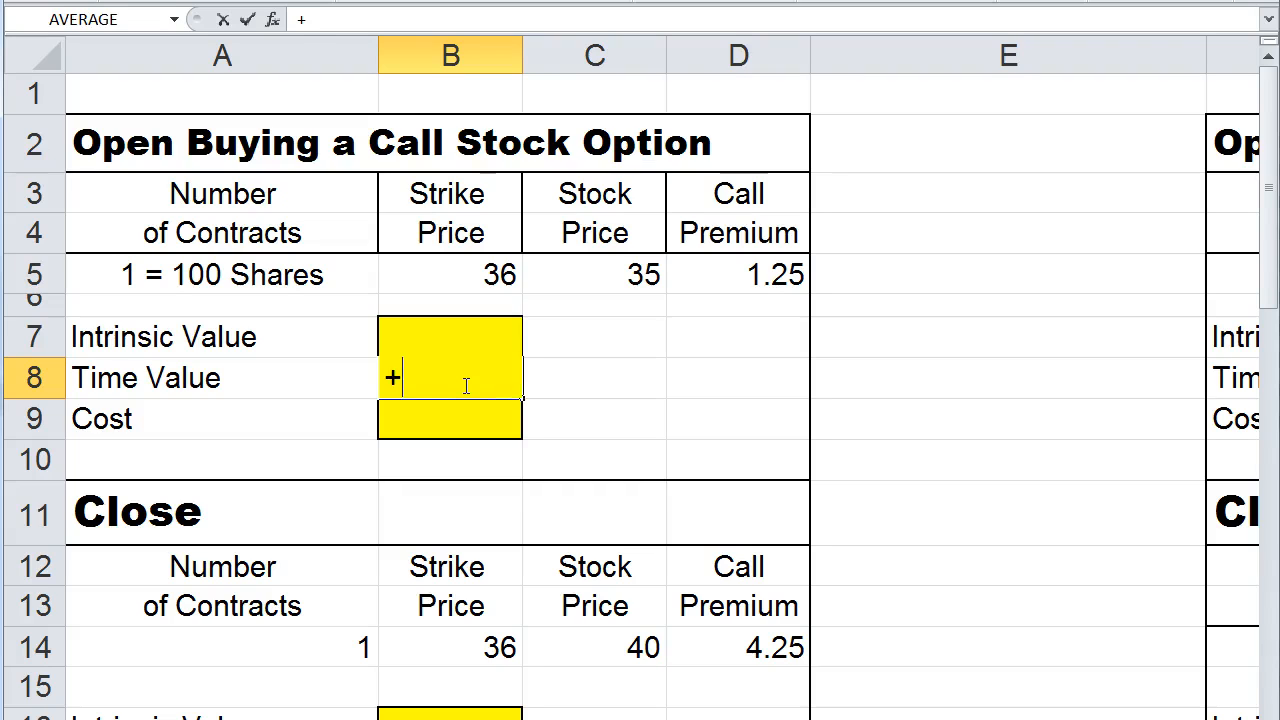
click(729, 275)
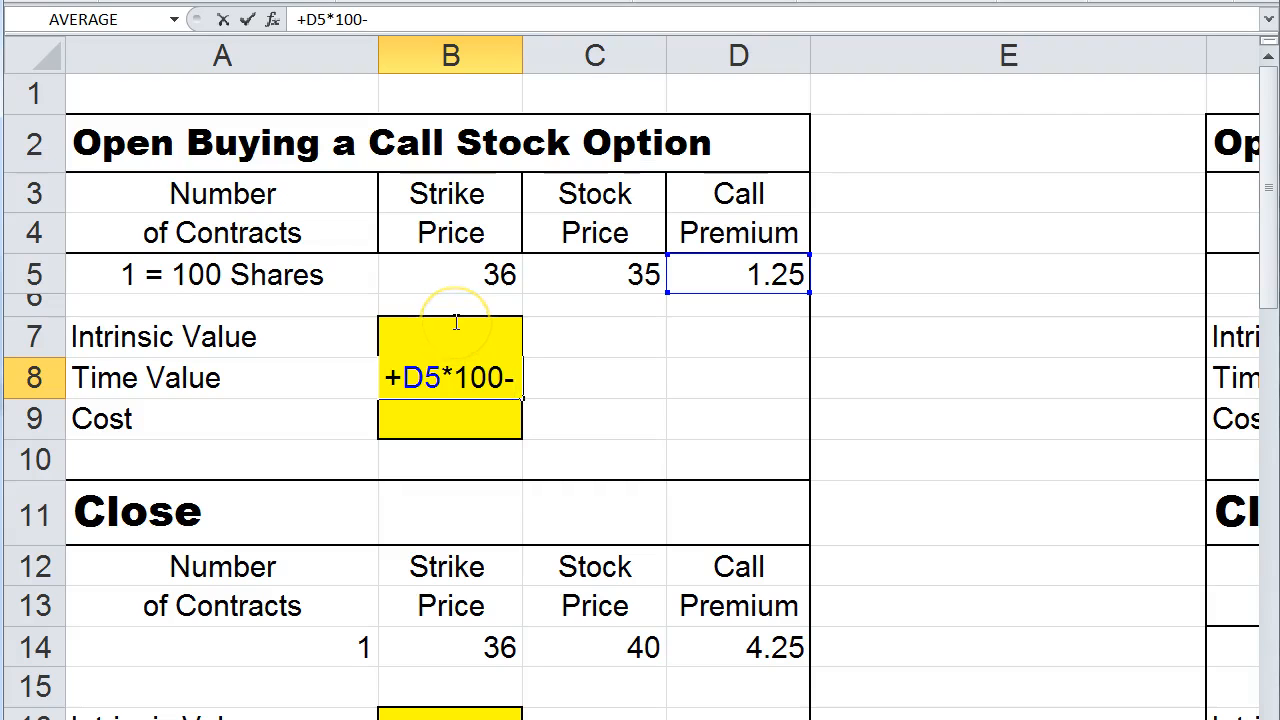
text(b7)
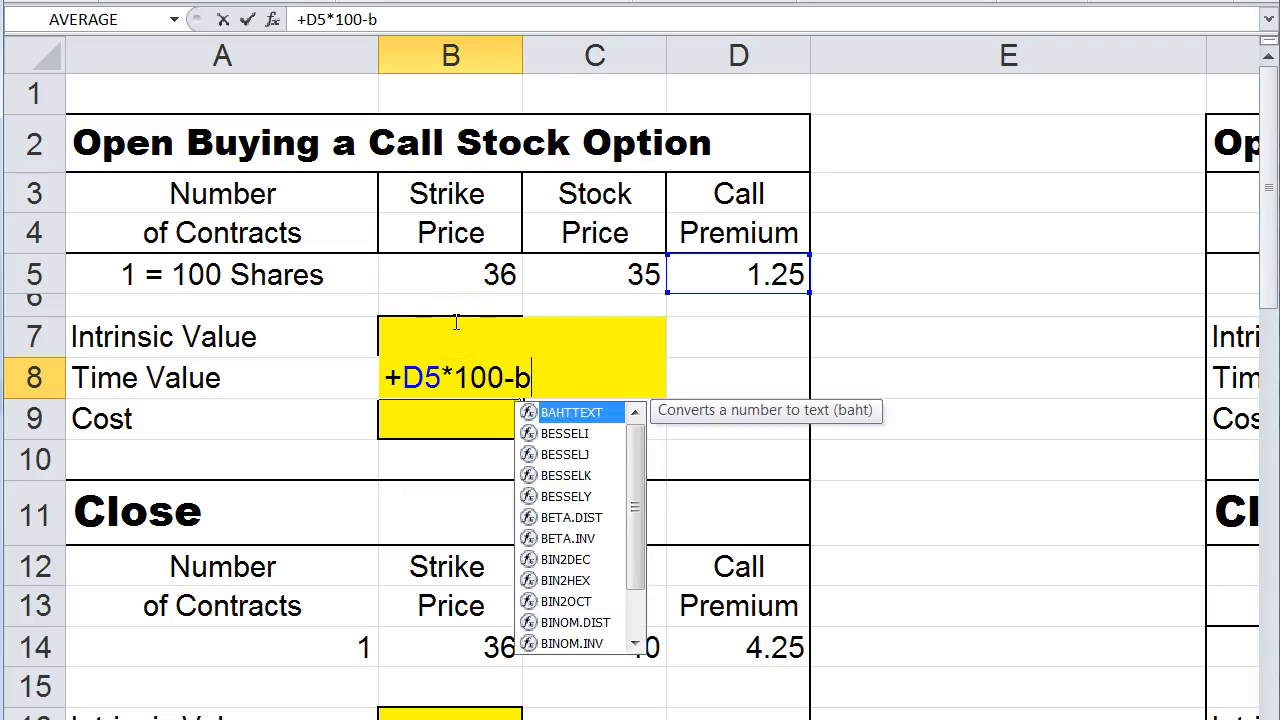
key(Return)
Review the time value formula in B8 against the intrinsic value in B7 and the call premium in D5
click(453, 377)
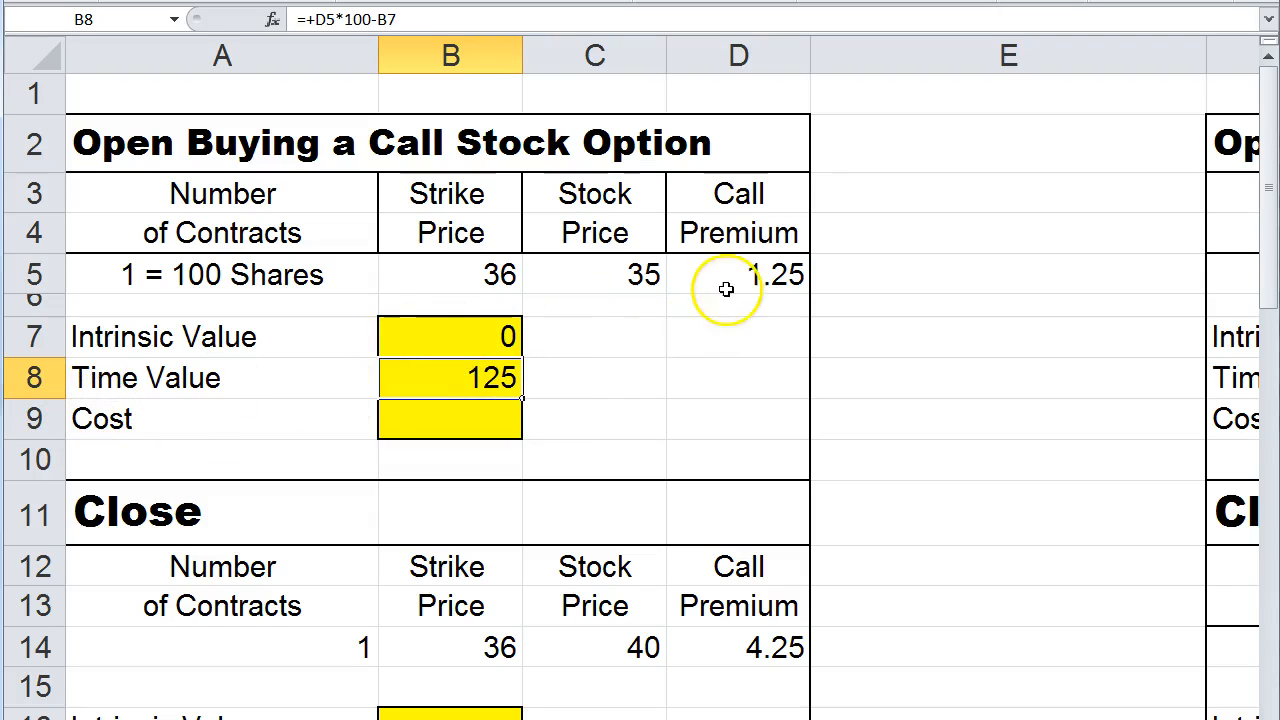
click(446, 340)
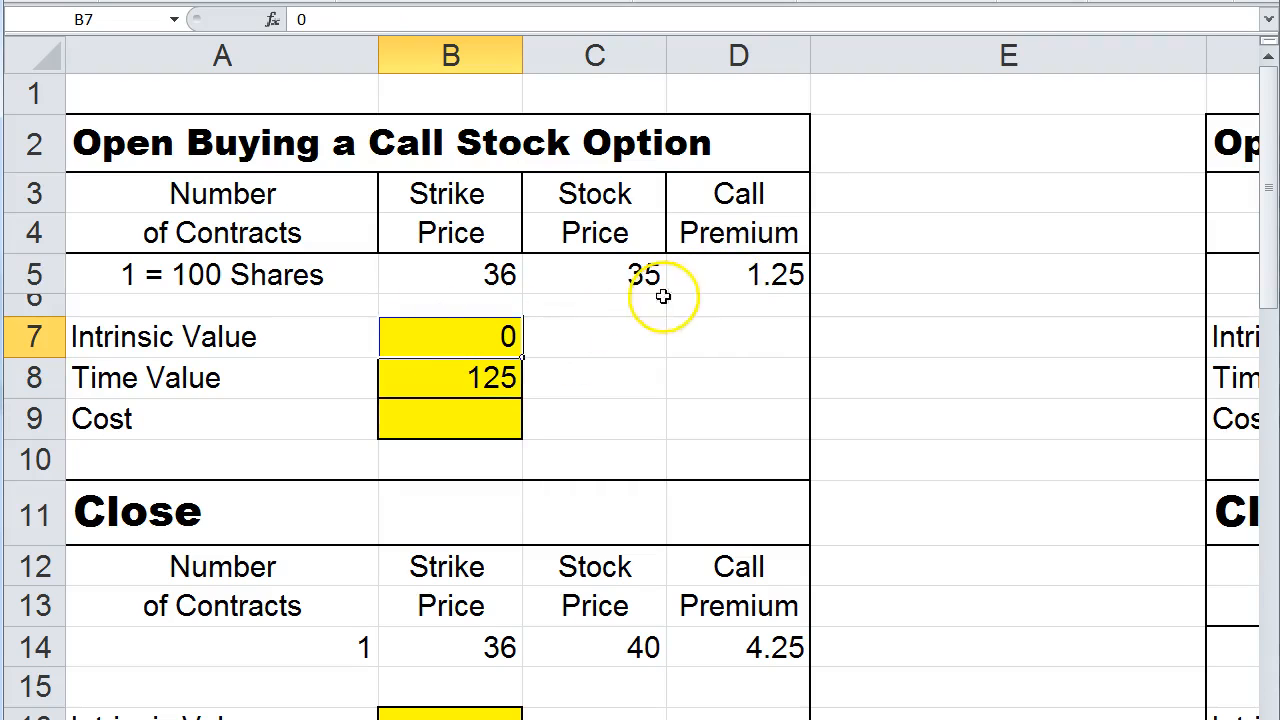
click(715, 272)
click(417, 383)
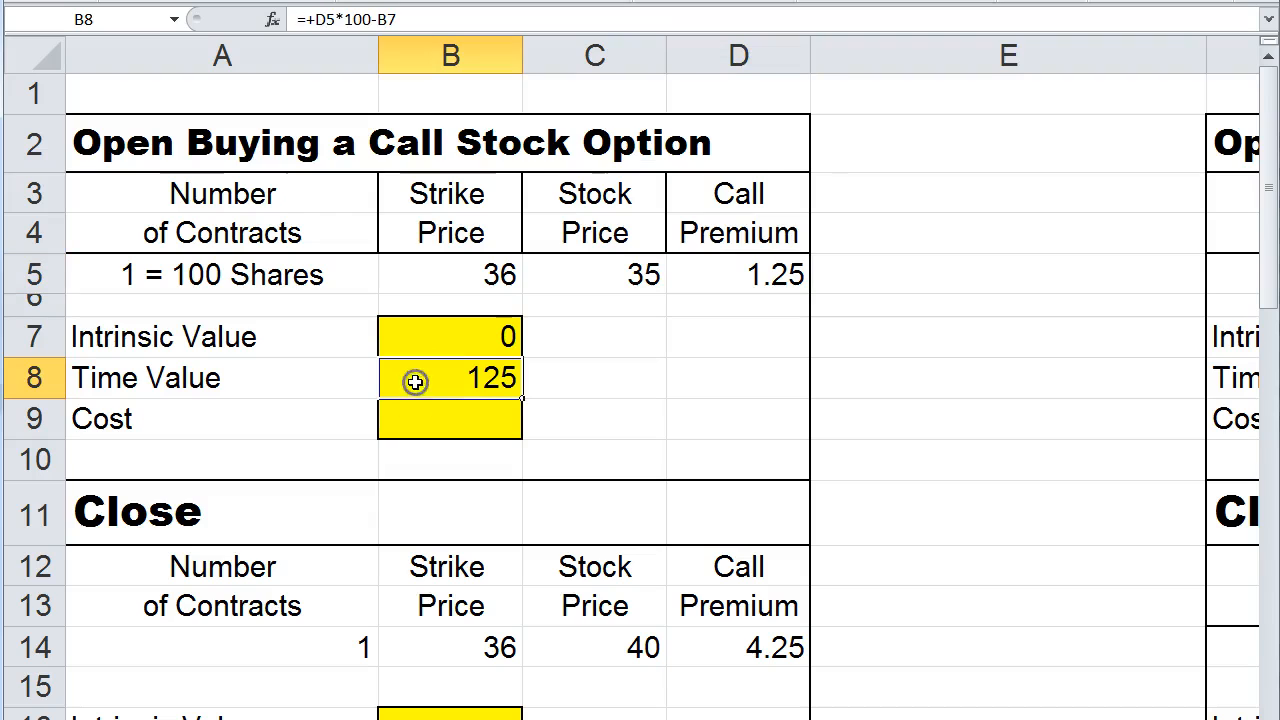
click(429, 337)
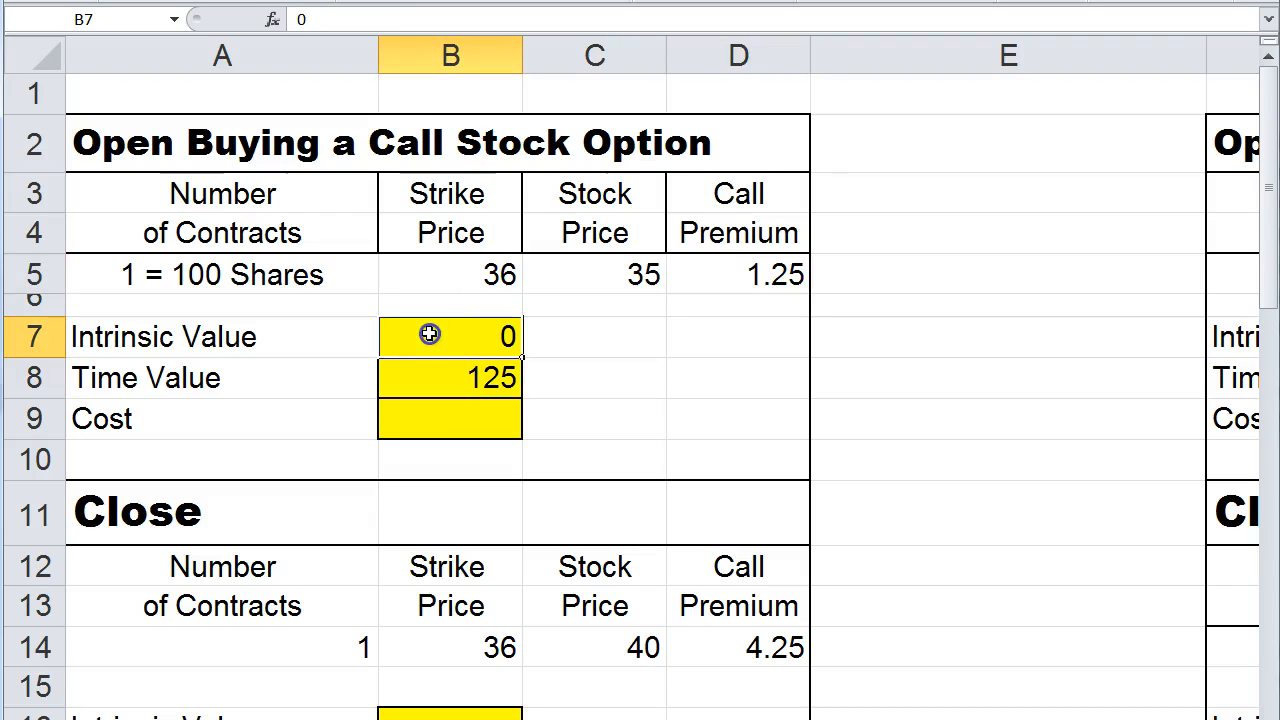
click(432, 388)
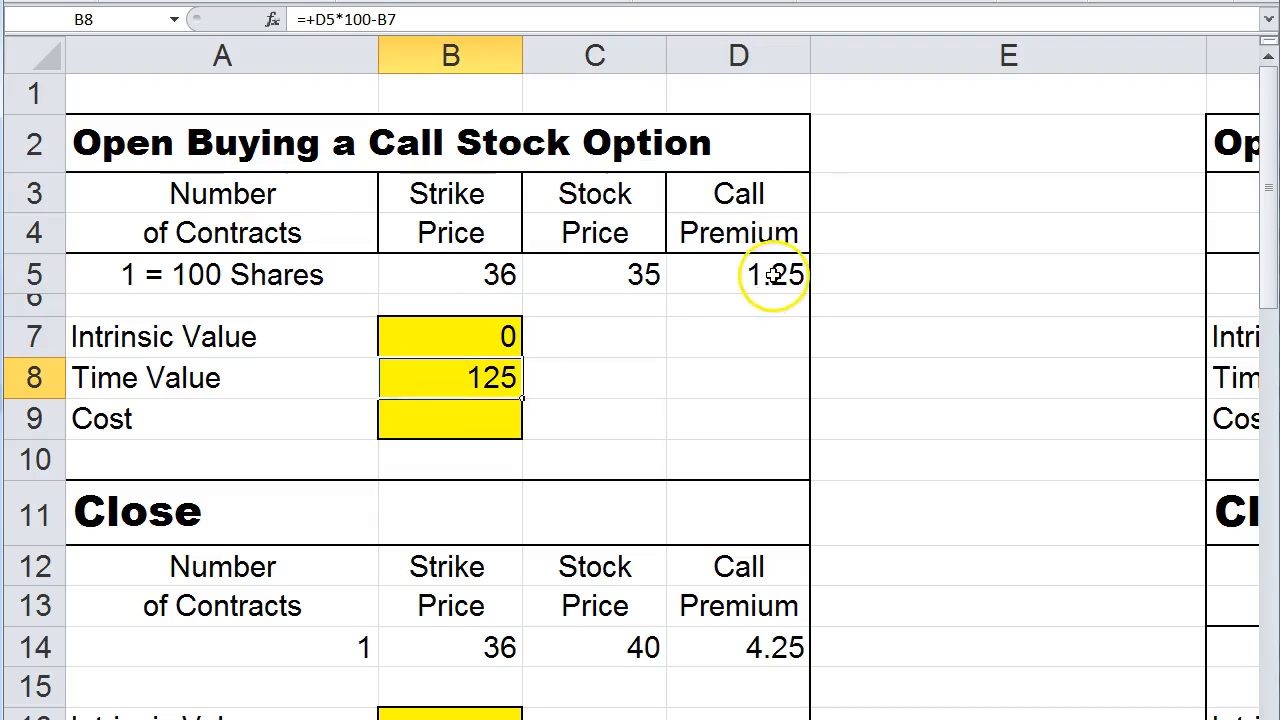
click(752, 276)
Enter the opening trade's cost formula +B7+B8 in B9, adding the intrinsic value and time value
click(454, 427)
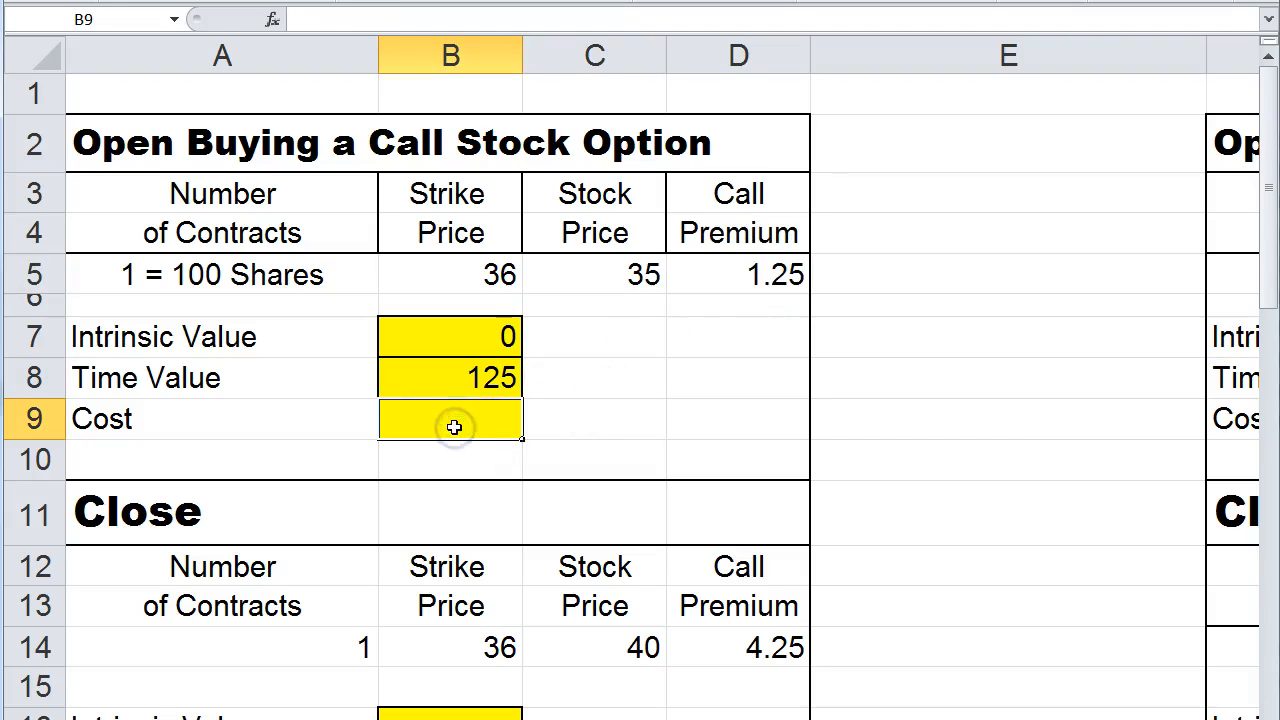
text(+)
click(428, 337)
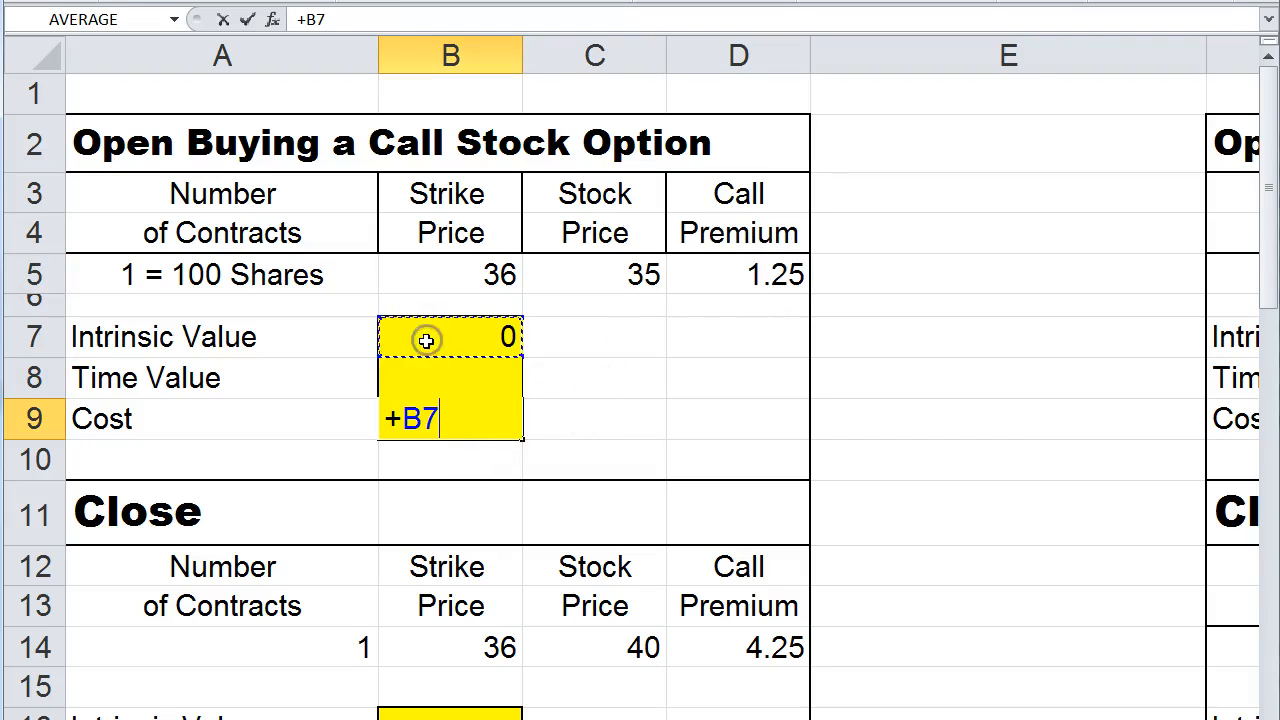
text(+)
click(428, 379)
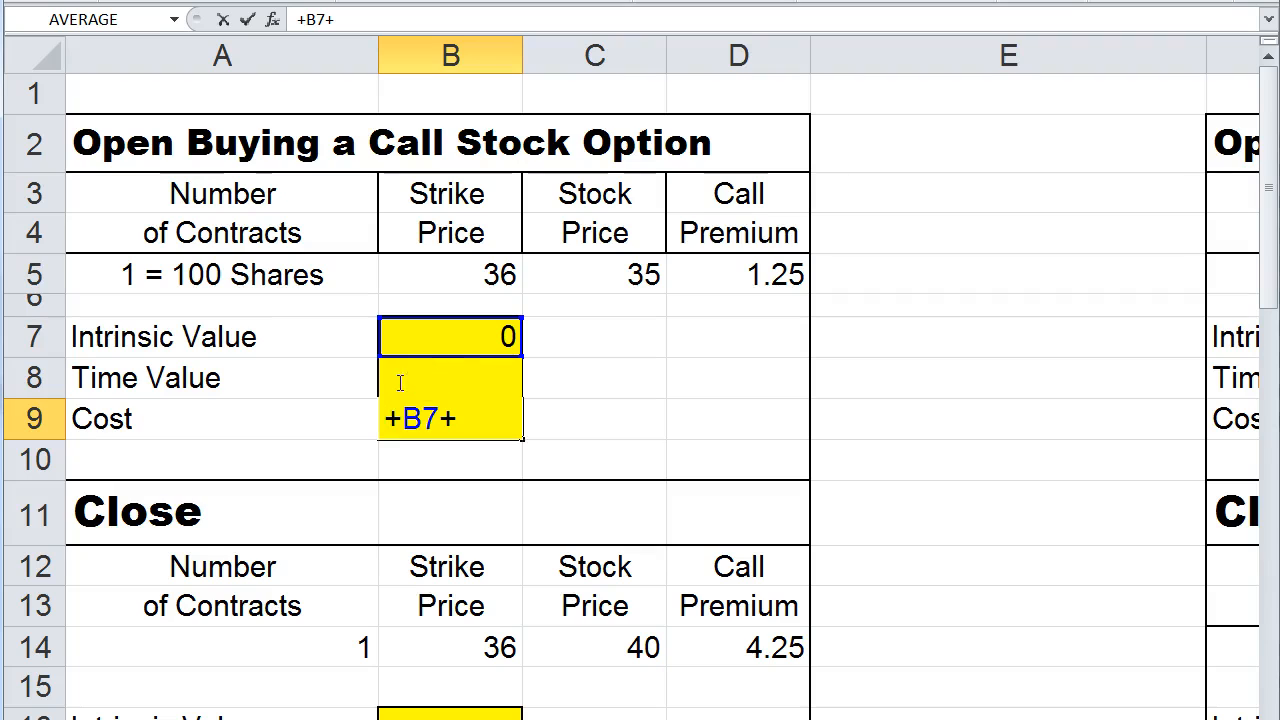
text(b8)
key(Return)
click(471, 421)
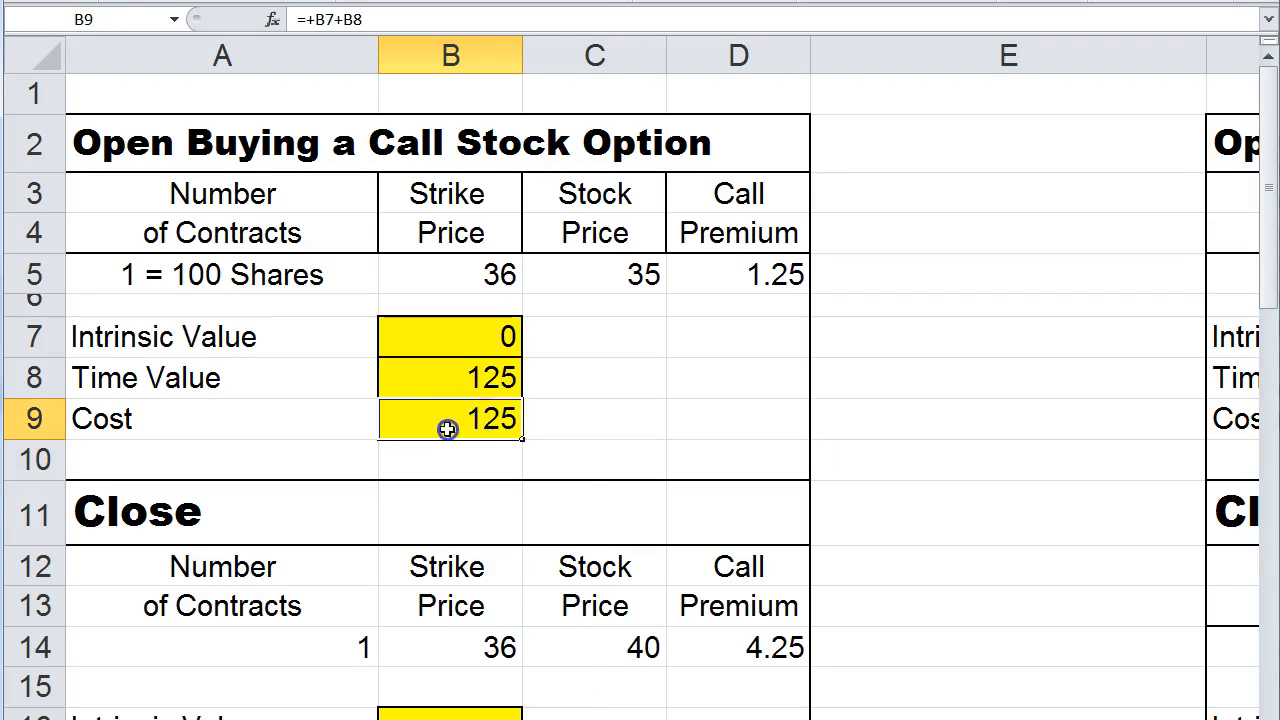
Review the opening trade's values in B7 and B8 and the number of contracts in A34 of the second Close section
scroll(645, 352, down, 1)
scroll(647, 350, up, 1)
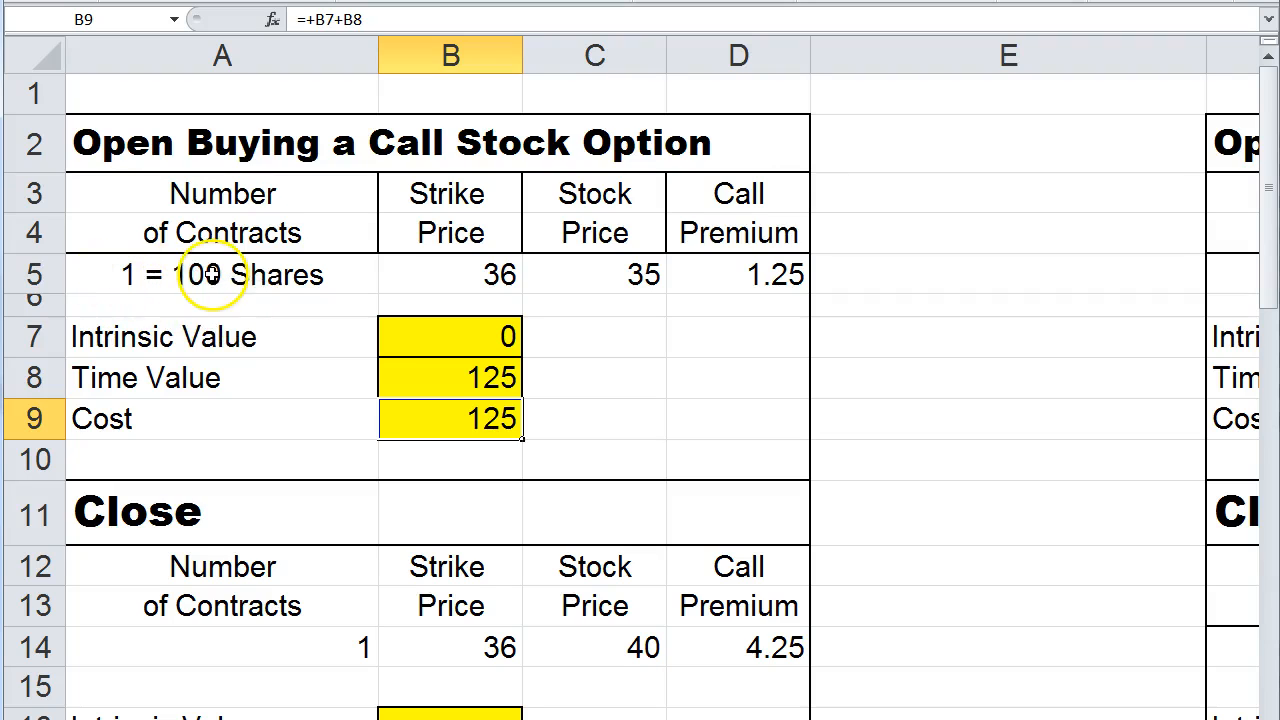
click(415, 338)
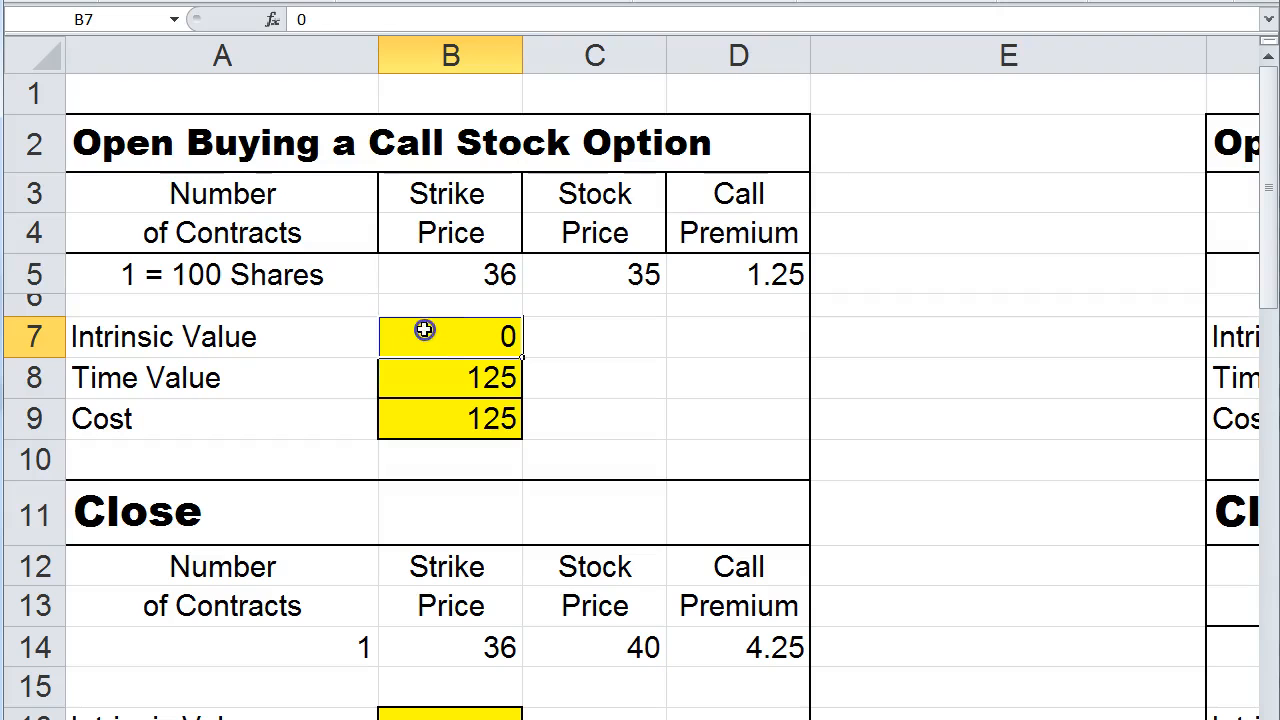
click(429, 379)
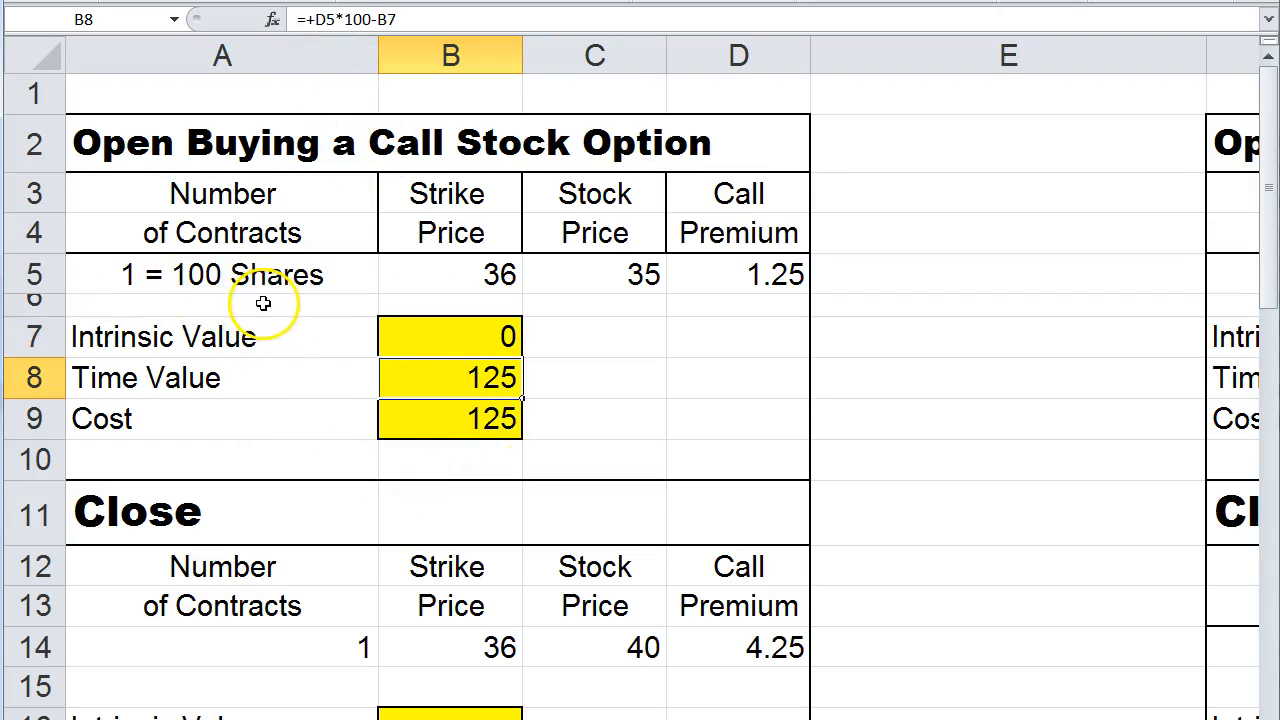
click(322, 390)
scroll(339, 401, down, 5)
scroll(339, 401, down, 3)
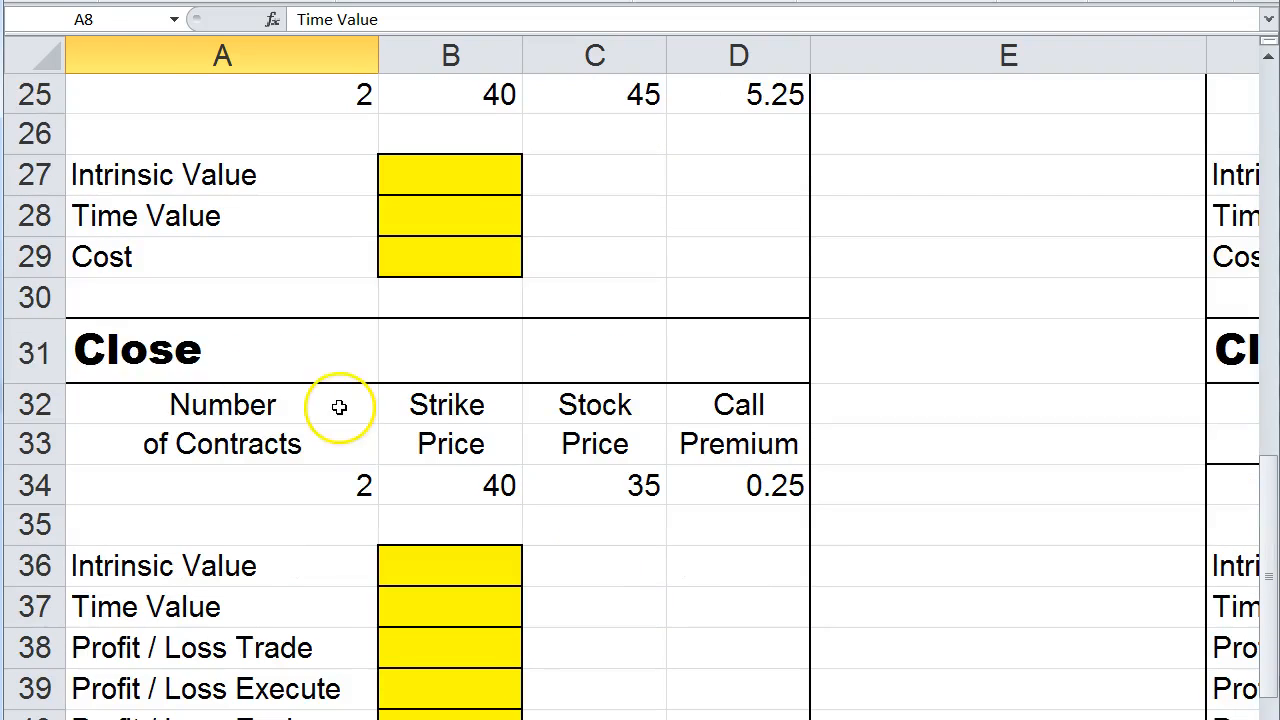
click(285, 482)
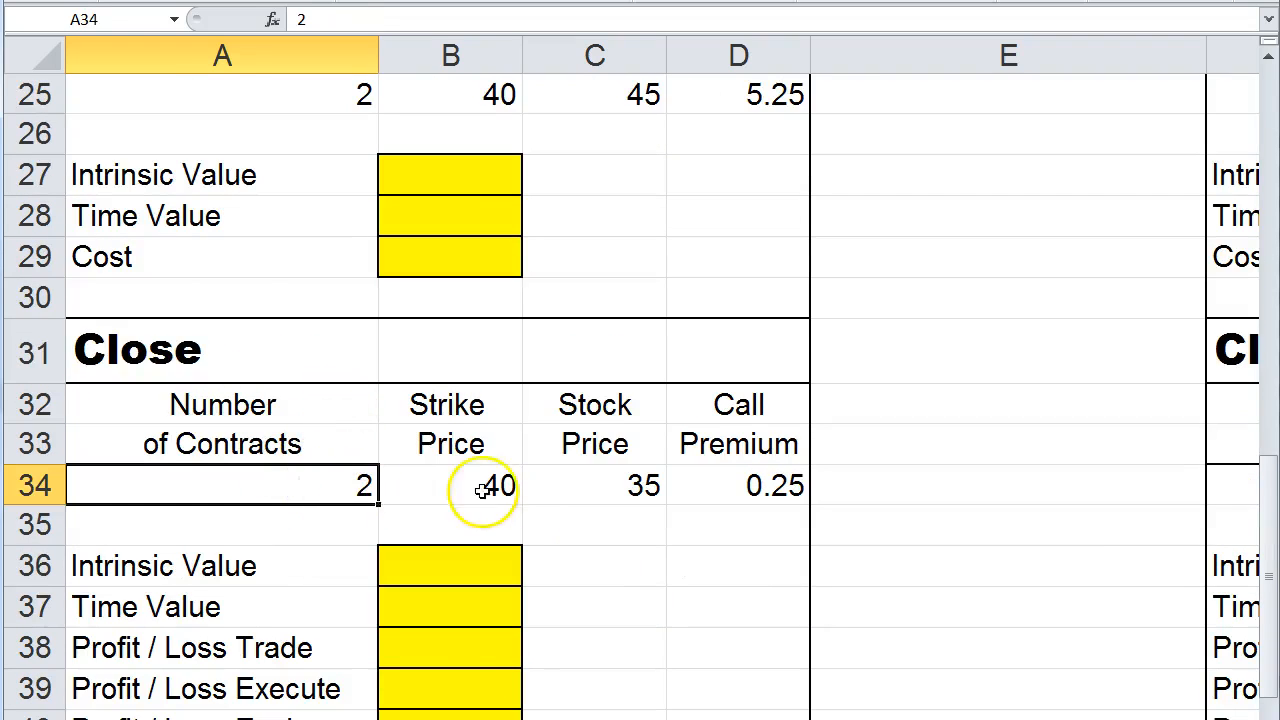
scroll(436, 486, up, 5)
scroll(434, 485, up, 3)
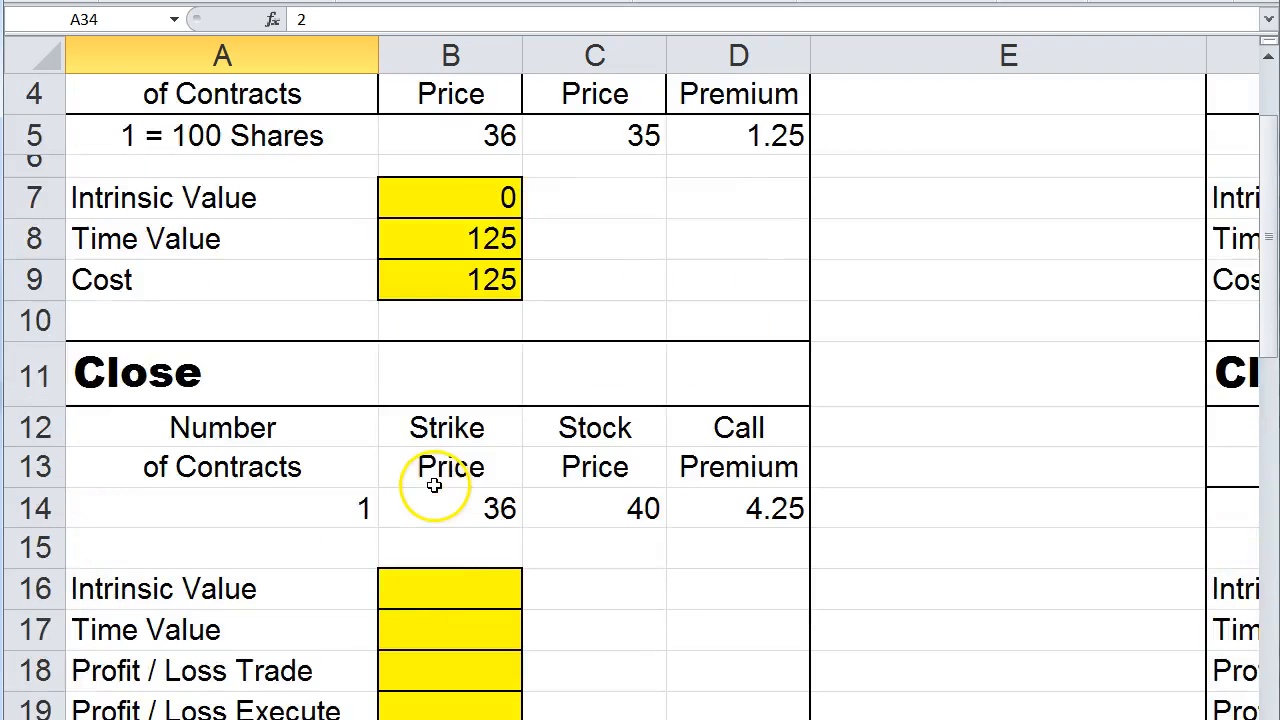
Enter the formula +C14-B14*100 for the closing intrinsic value in B16
scroll(396, 370, down, 2)
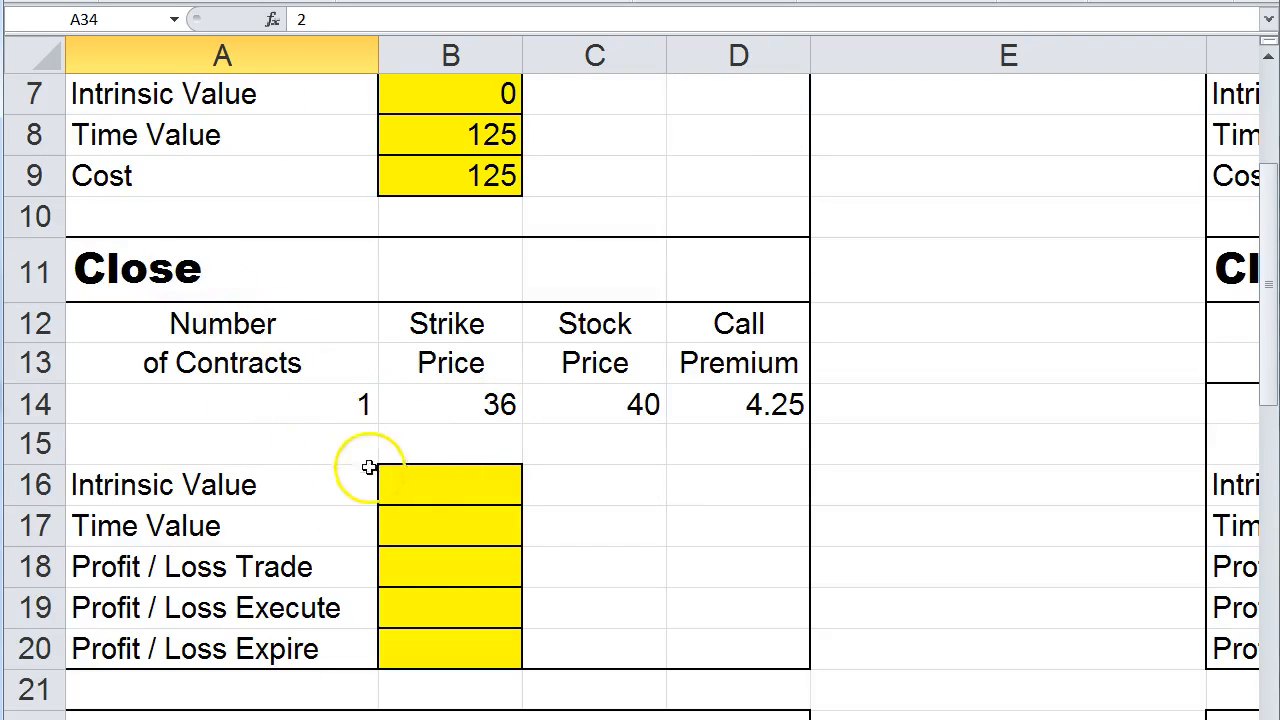
click(406, 487)
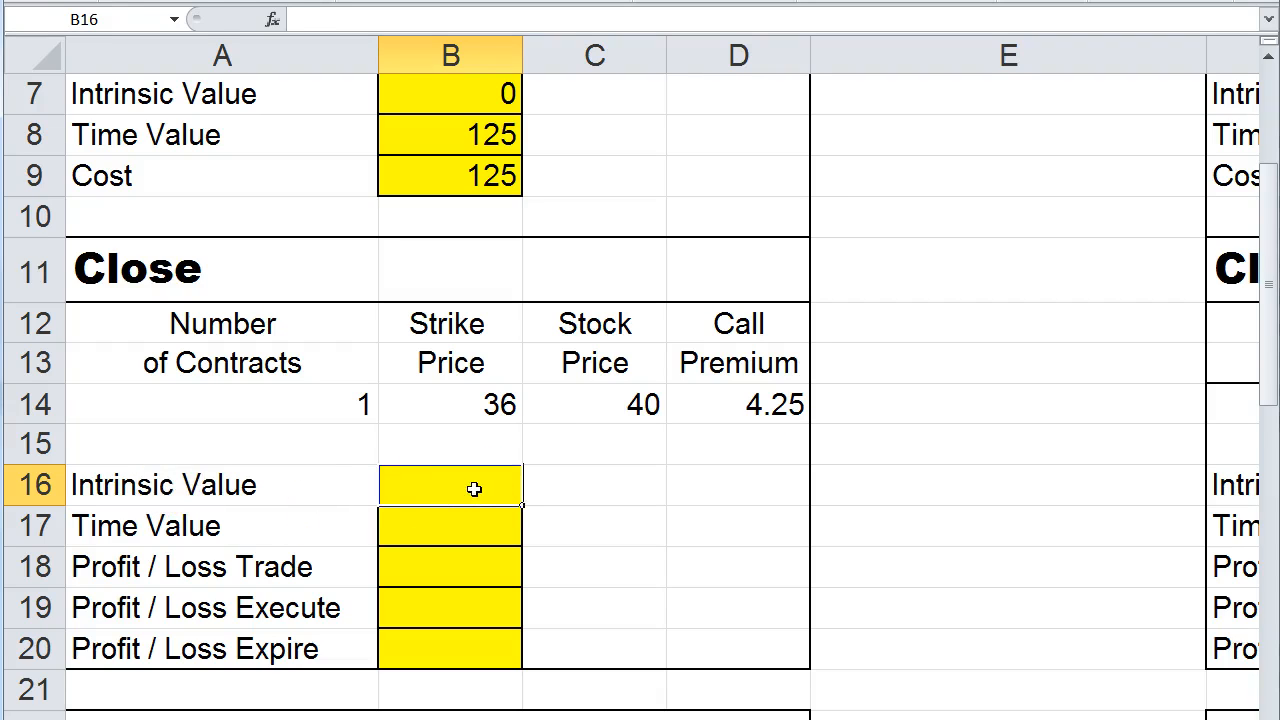
text(+)
click(594, 403)
text(-)
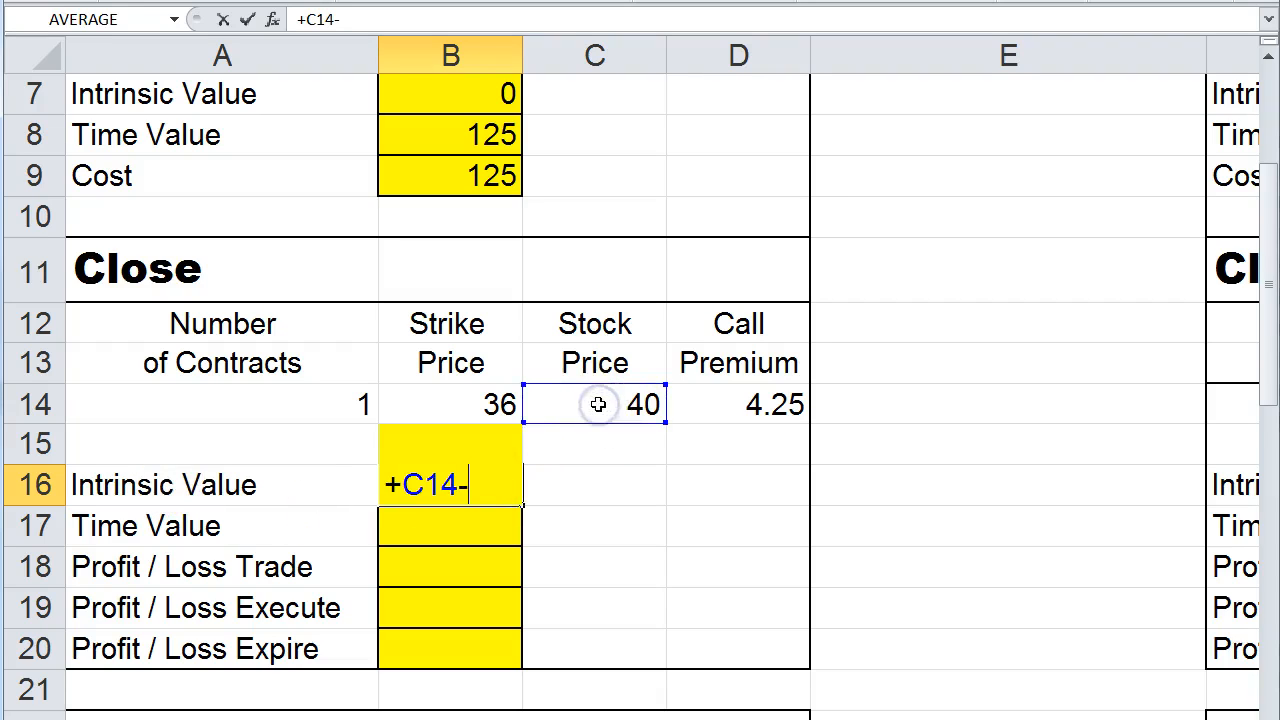
click(470, 402)
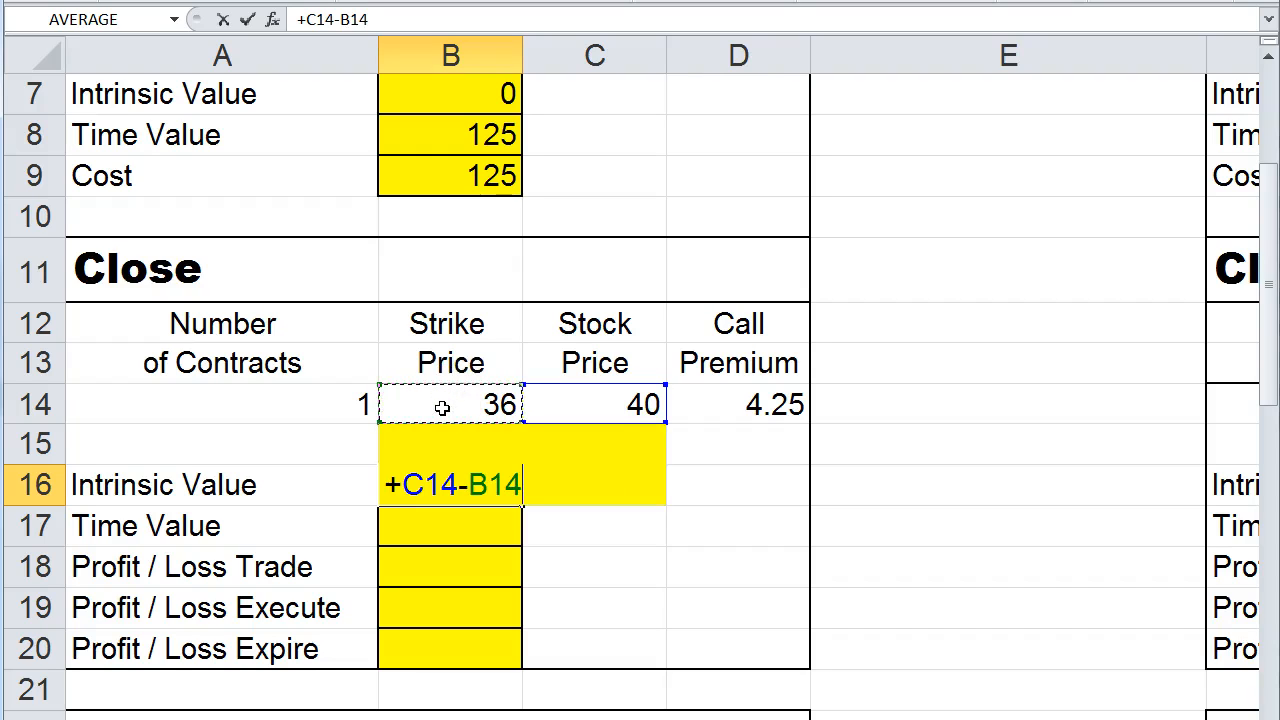
text(*100)
key(Return)
Replace the closing intrinsic value formula in B16 with +C14-B14, the stock price minus the strike price
click(418, 484)
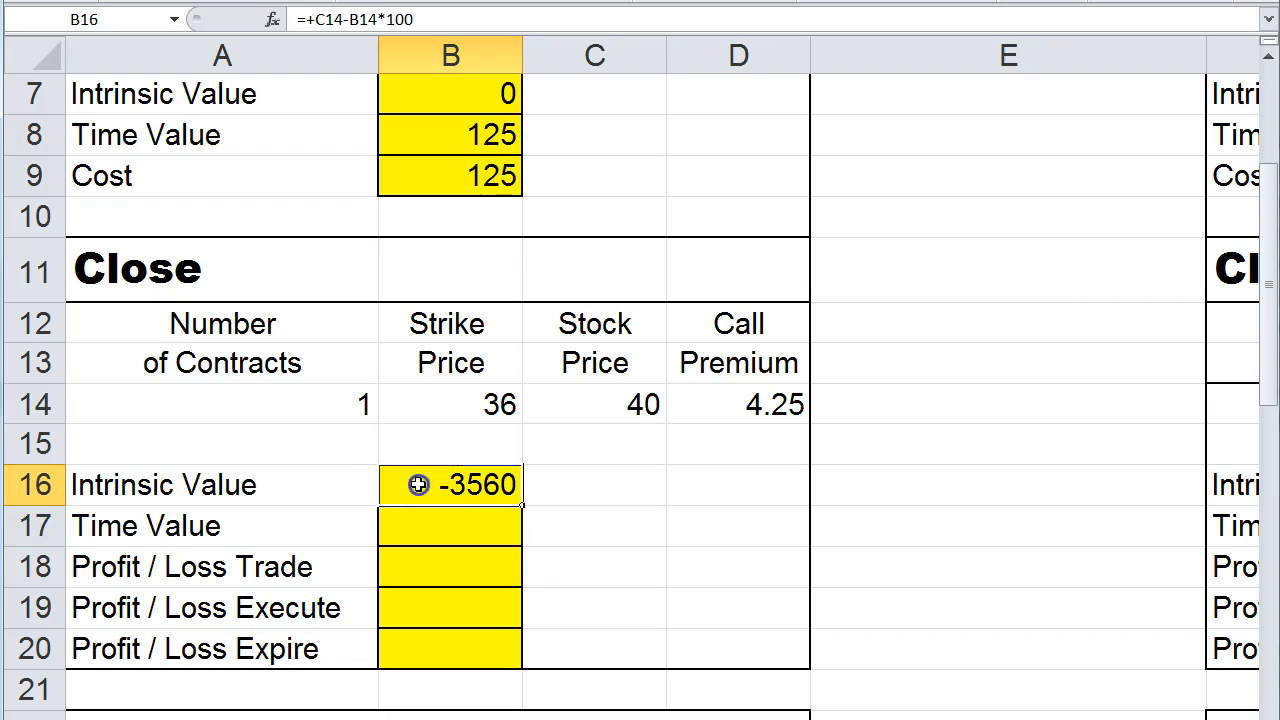
text(+)
click(528, 404)
text(-)
click(450, 404)
key(Return)
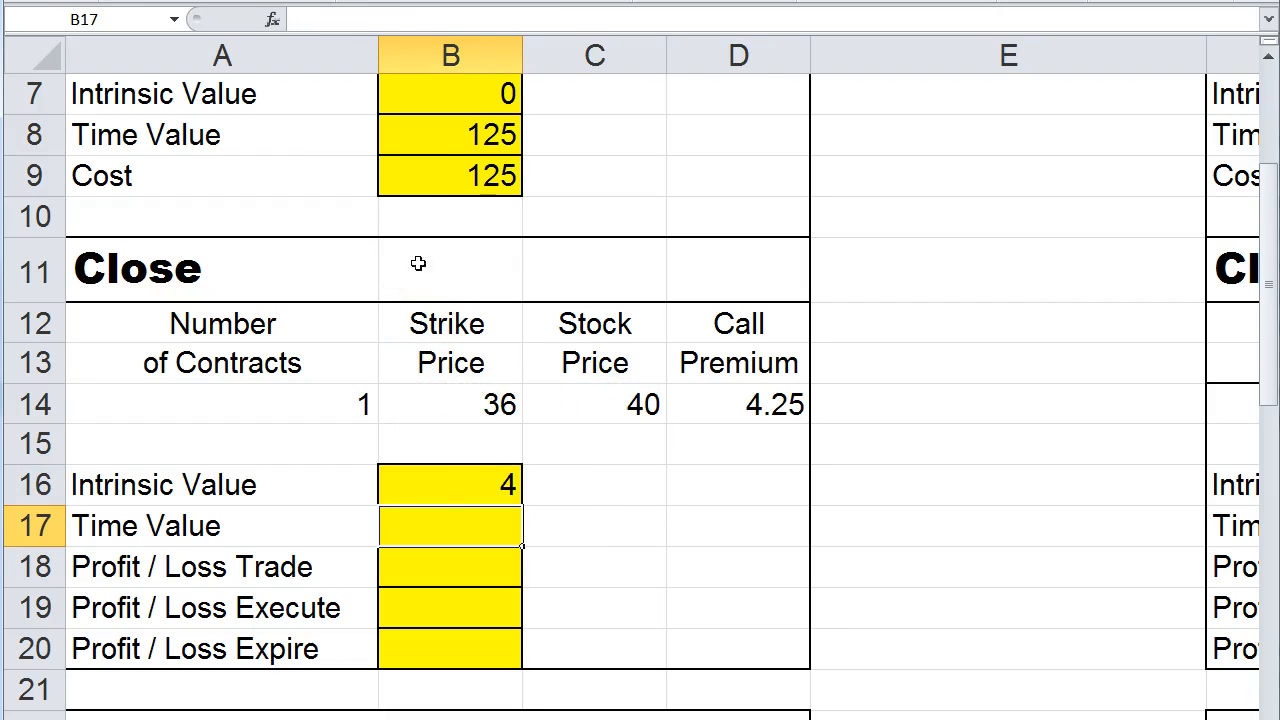
Change the closing intrinsic value formula in B16 to +(C14-B14)*100, multiplying the price difference by 100 shares
click(442, 485)
click(309, 19)
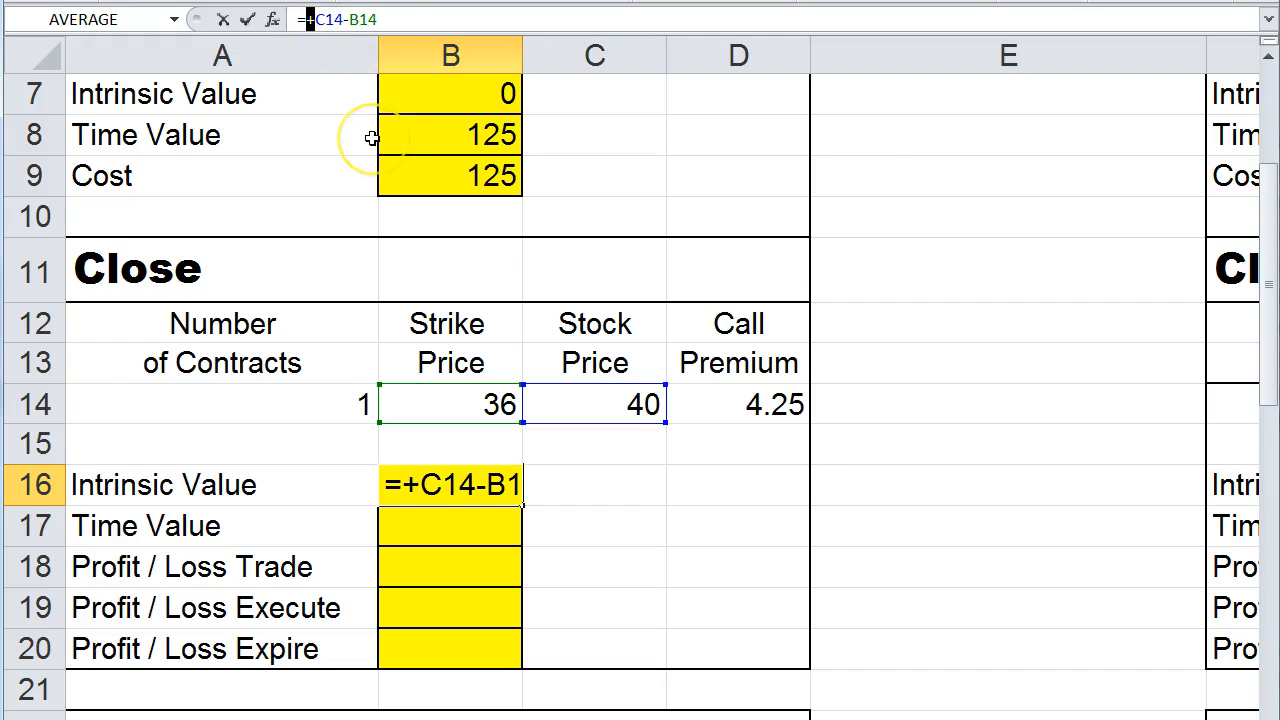
text(()
key(End)
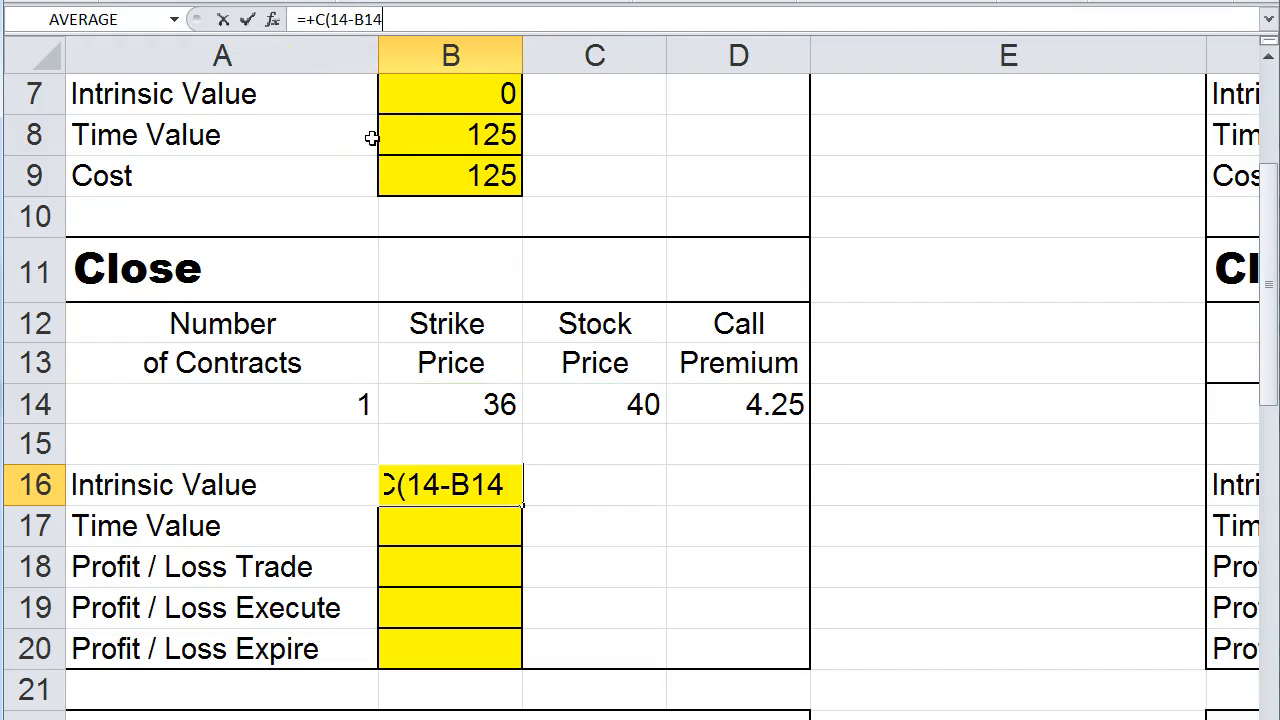
text()*100)
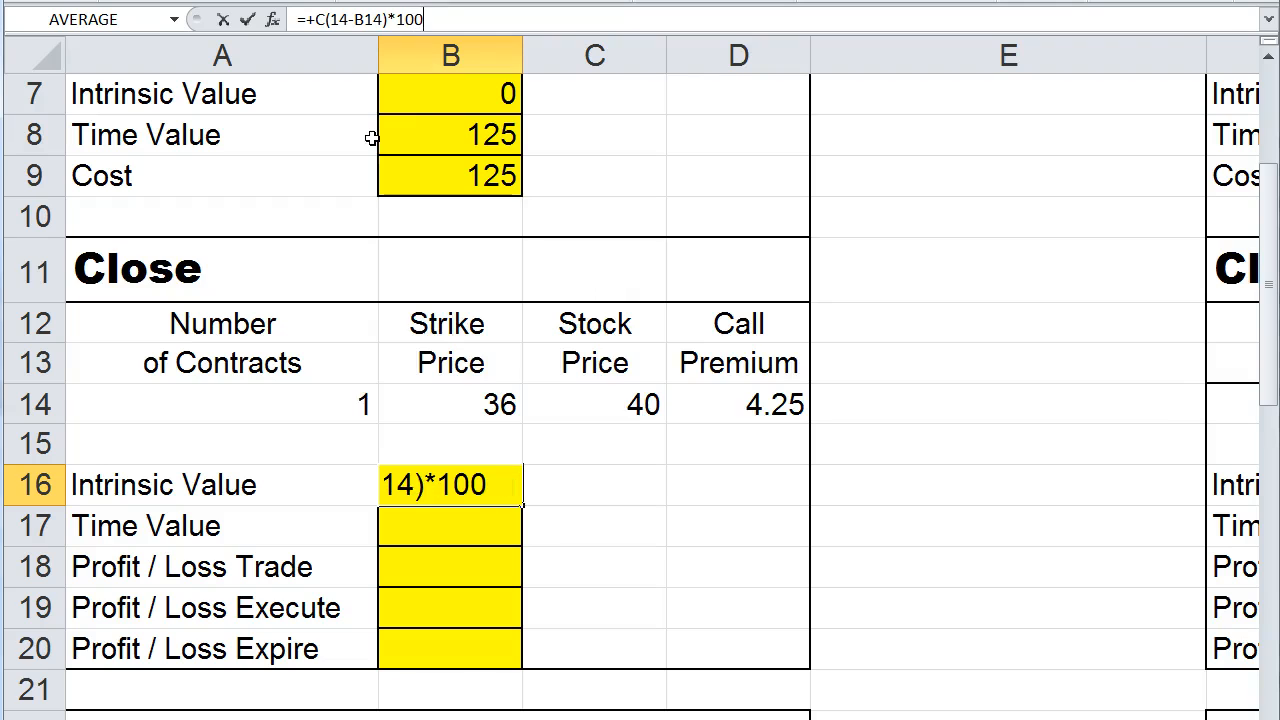
key(Return)
click(700, 402)
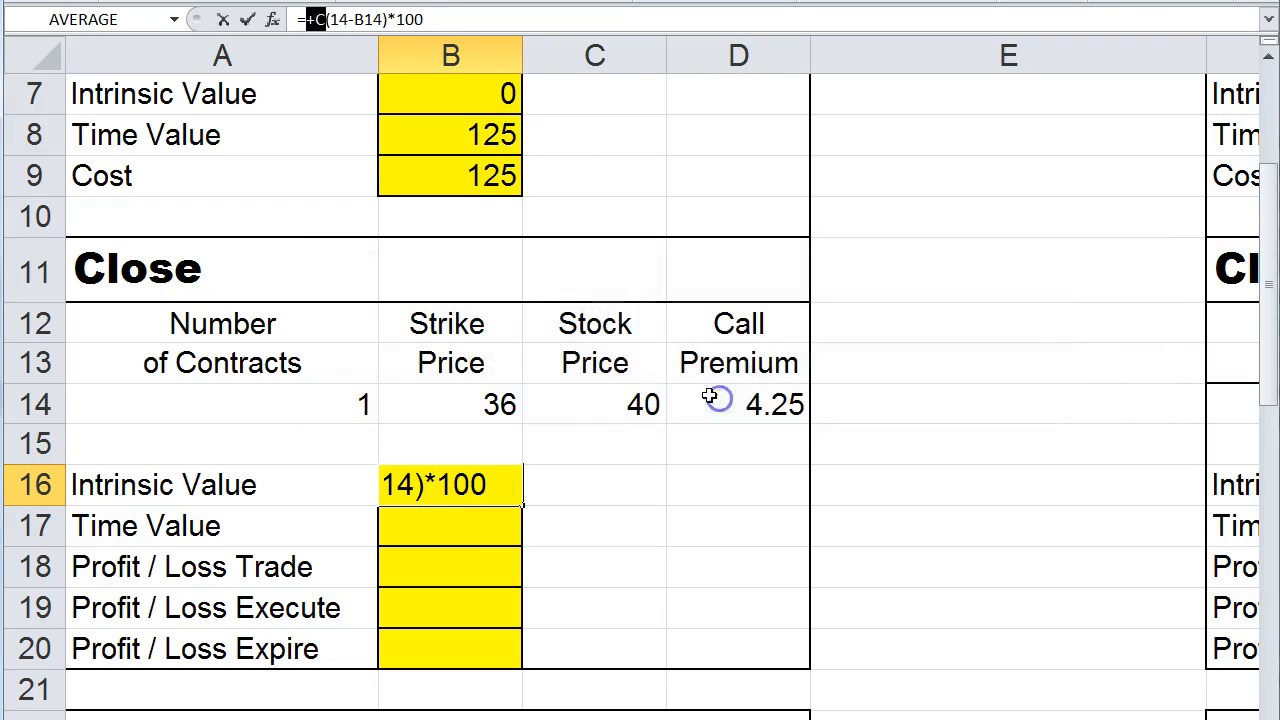
click(311, 19)
key(Delete)
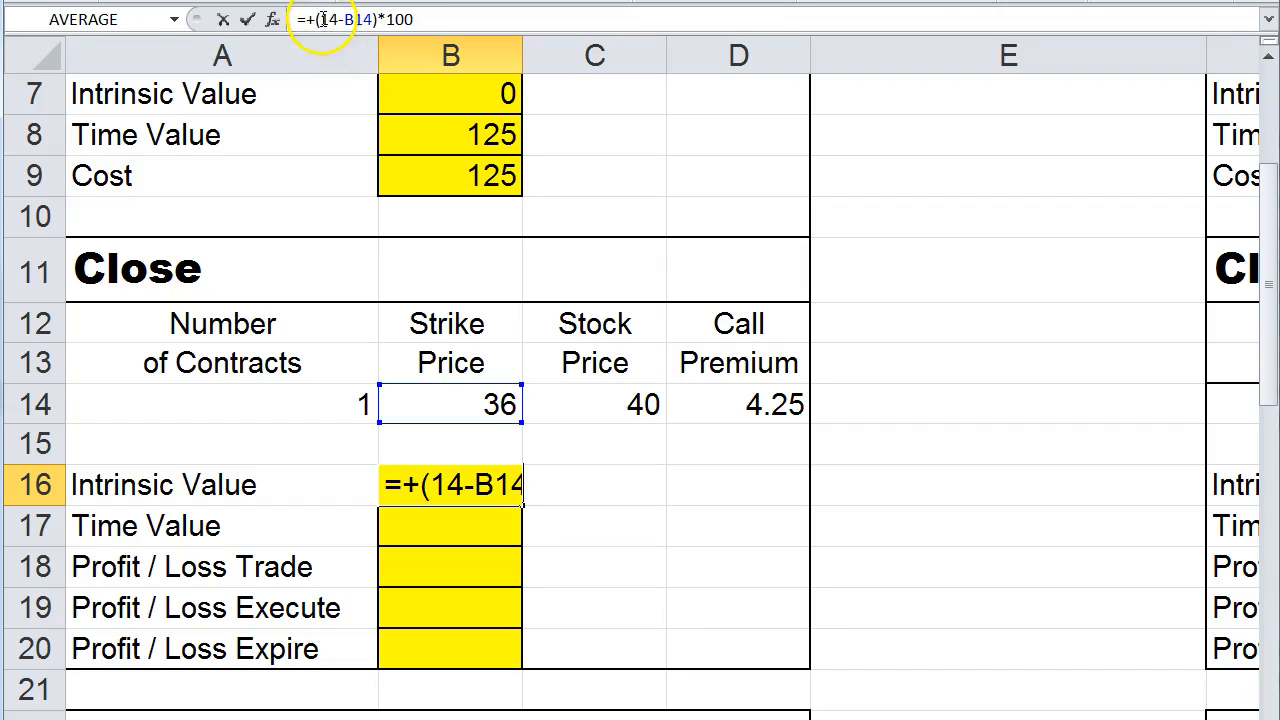
text(c)
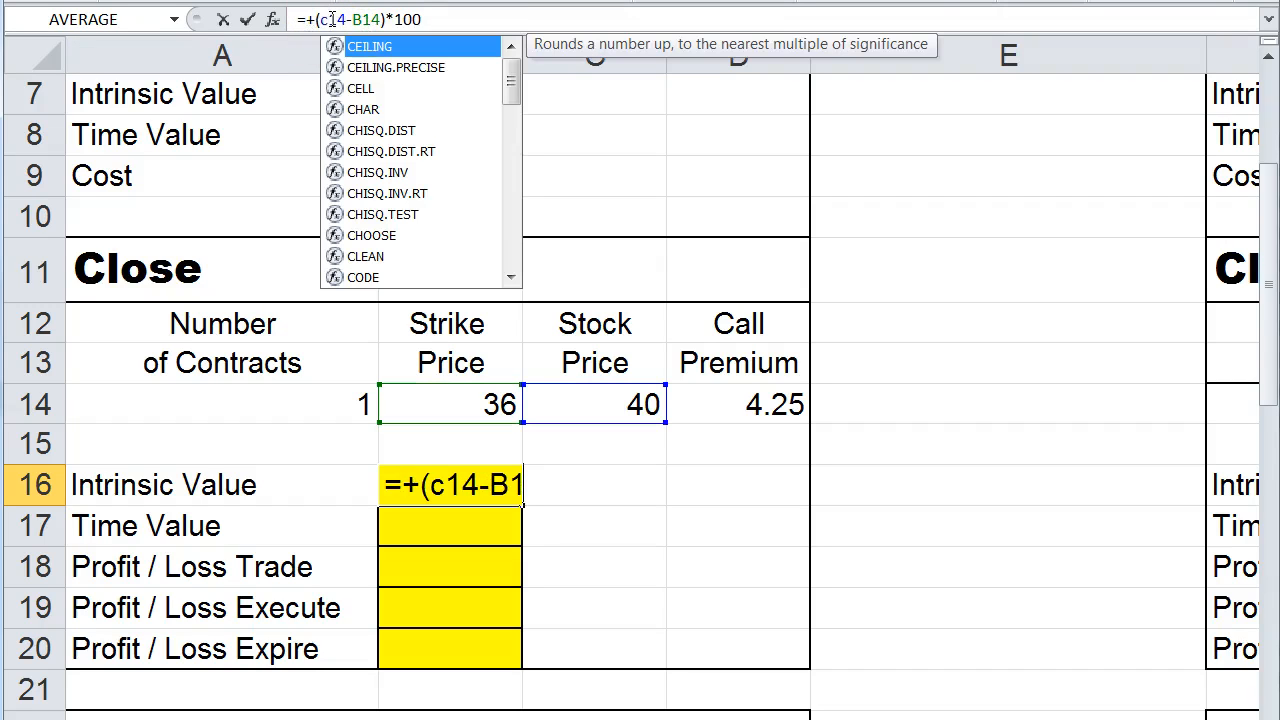
key(Return)
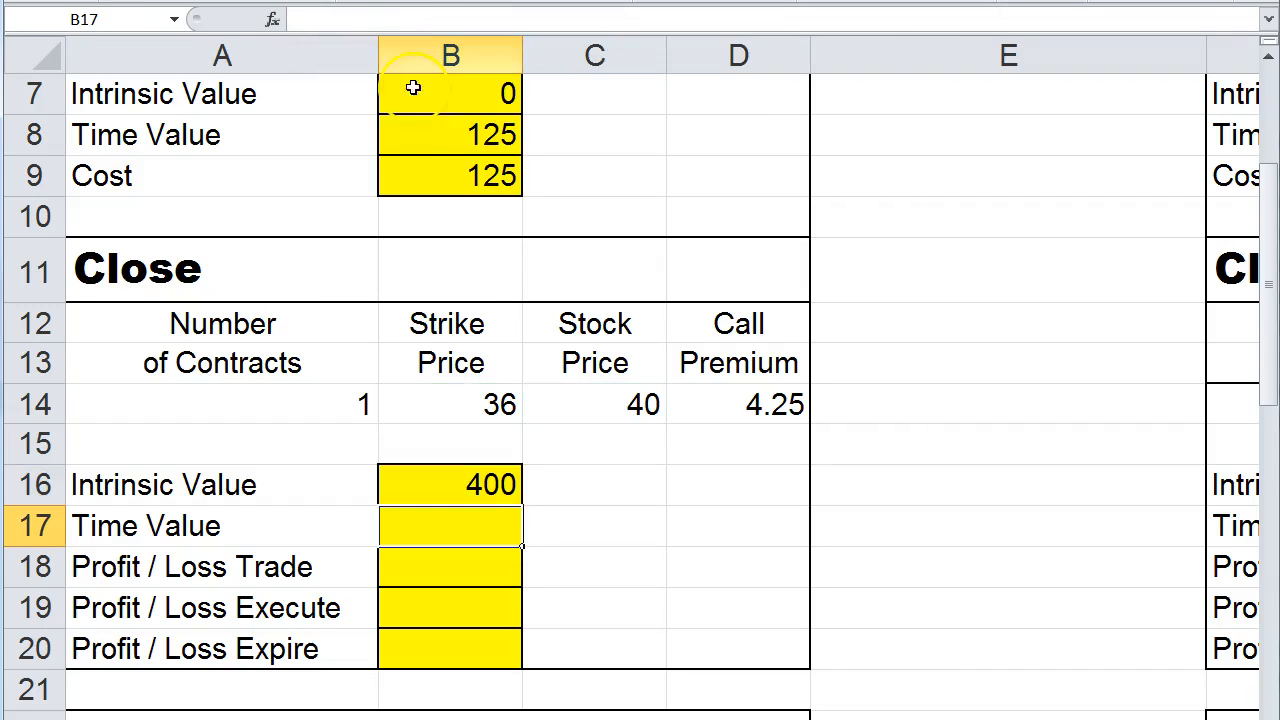
Check the closing intrinsic value formula in B16 against the stock price in C14 and the strike price in B14
click(427, 486)
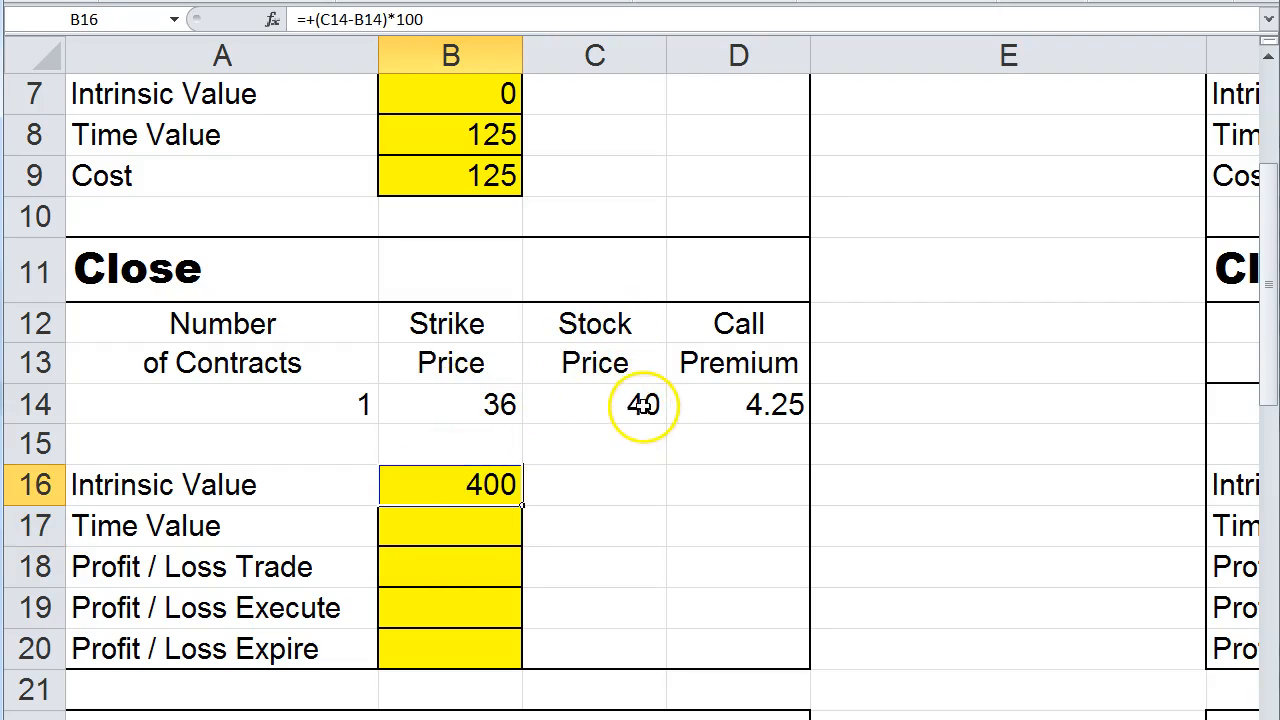
click(638, 404)
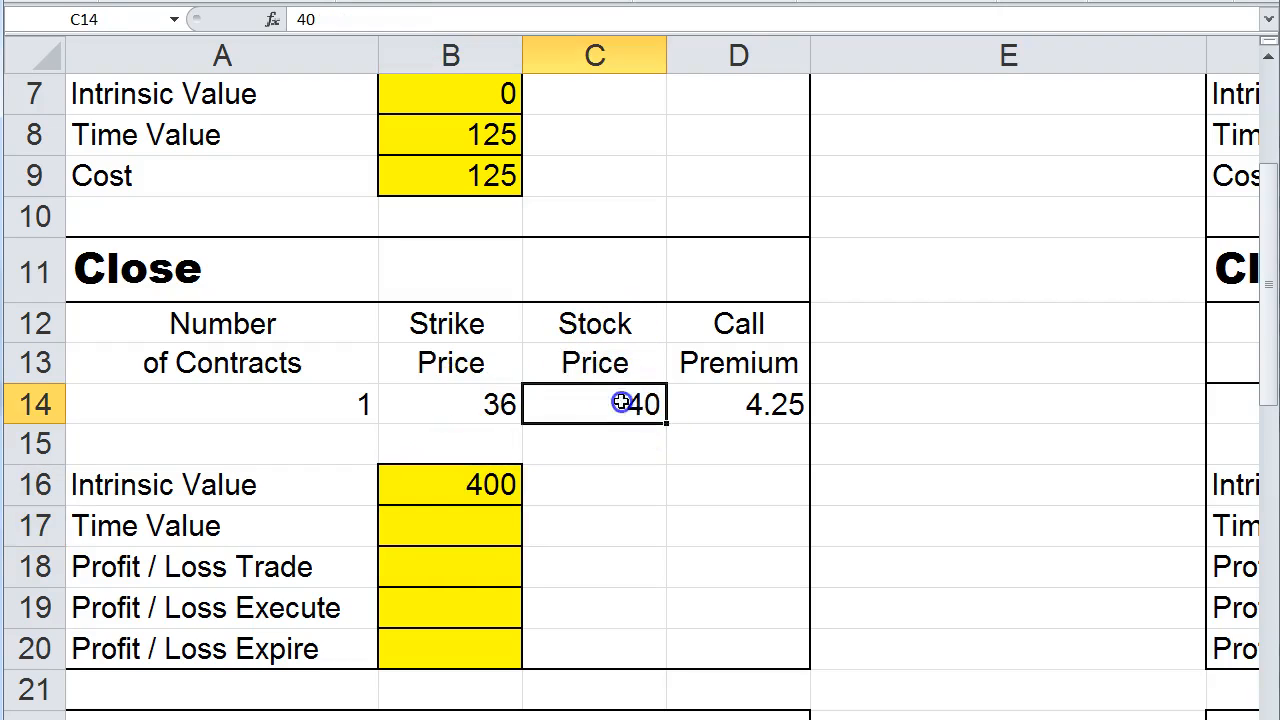
click(438, 400)
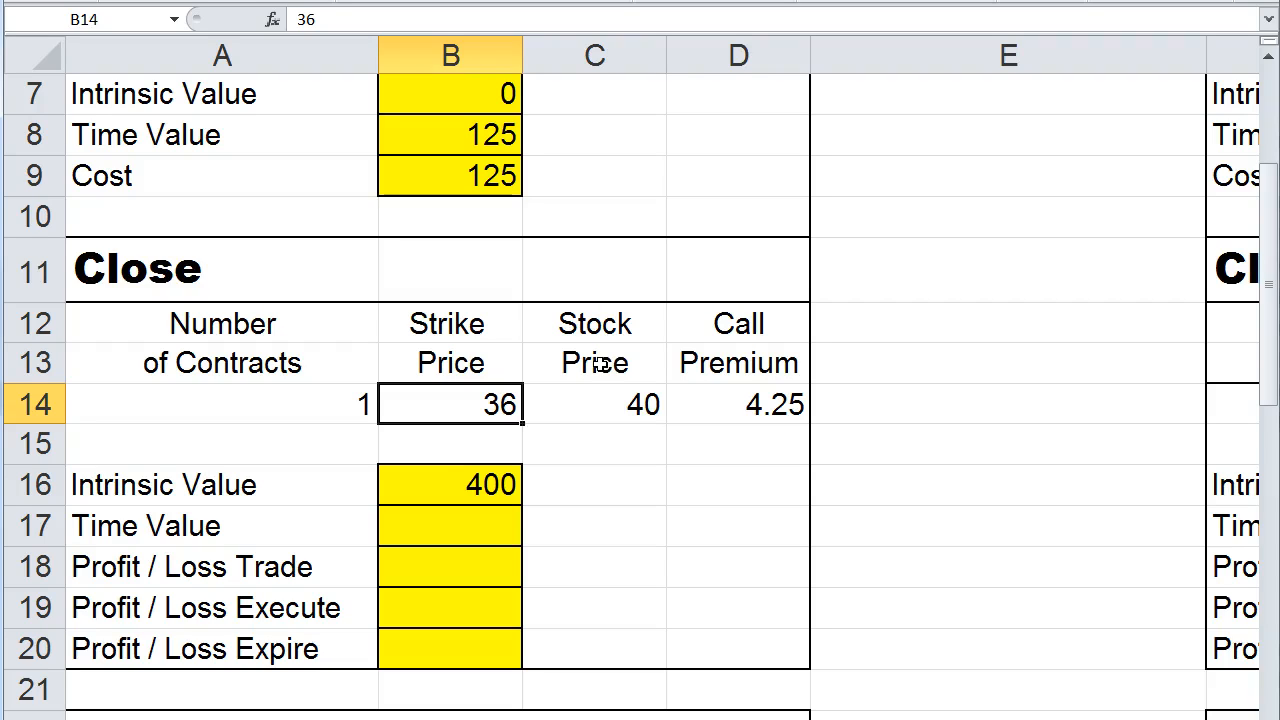
click(428, 518)
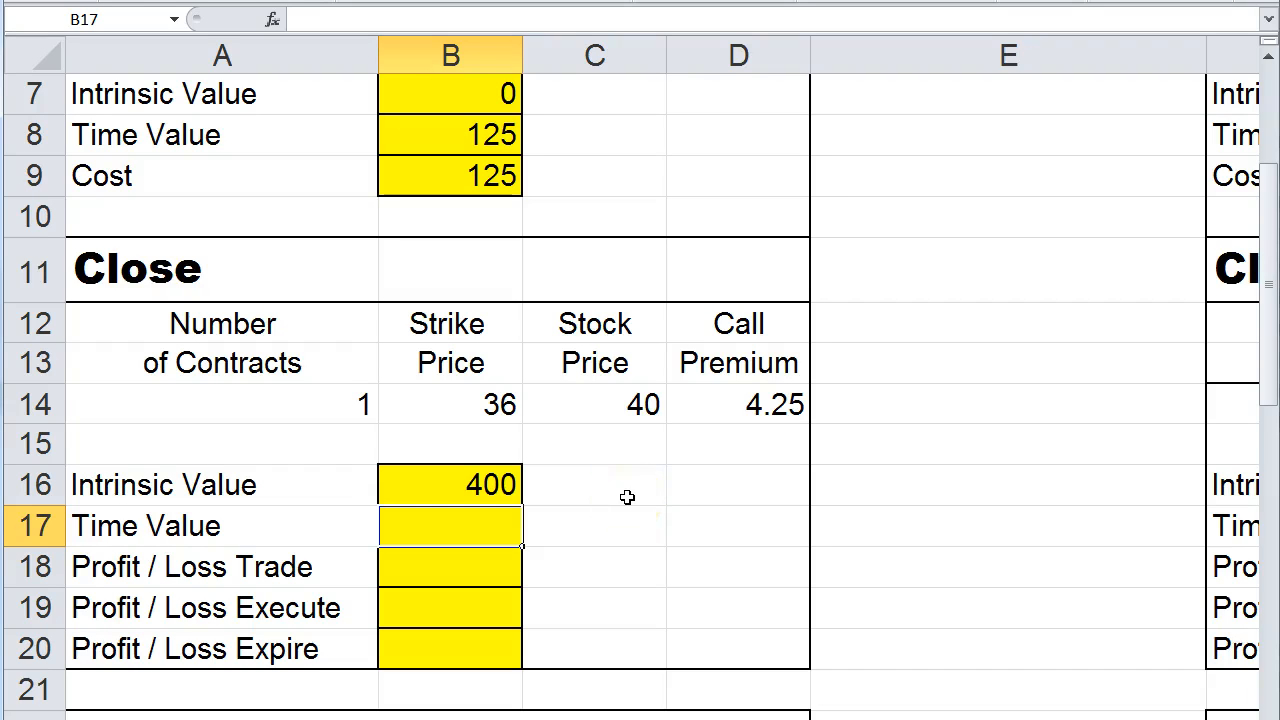
text(+)
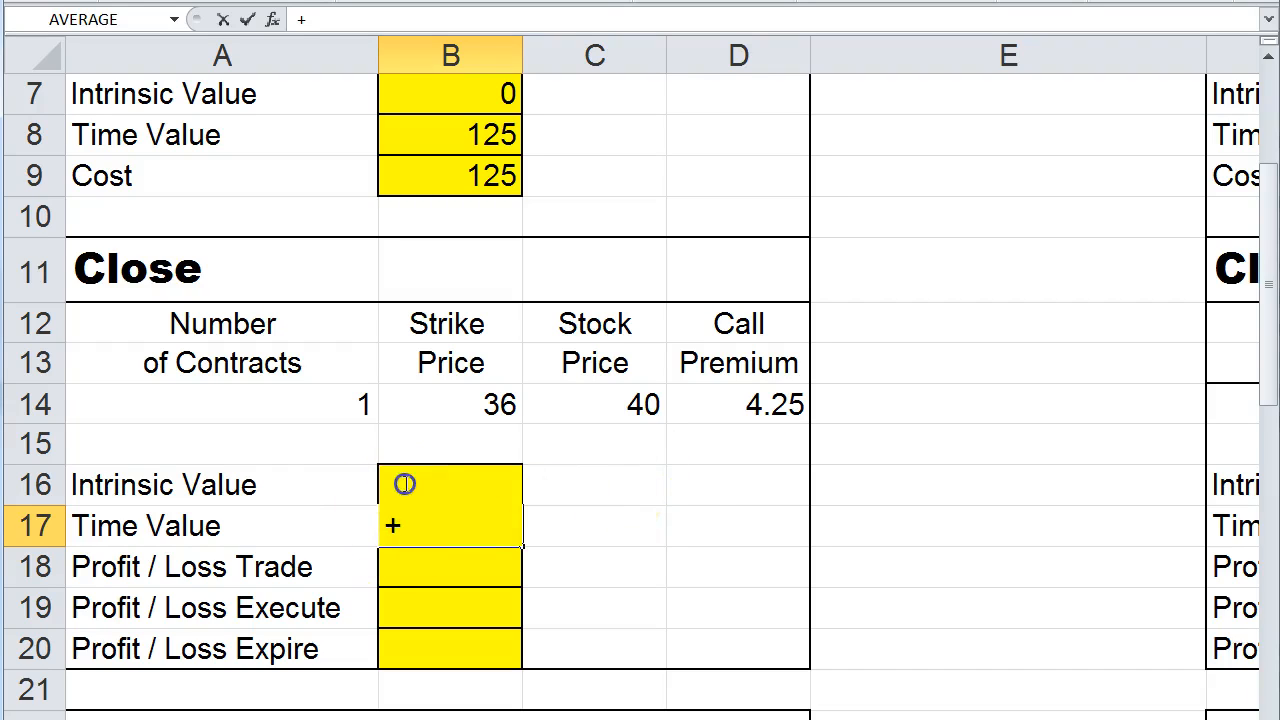
click(714, 496)
key(Escape)
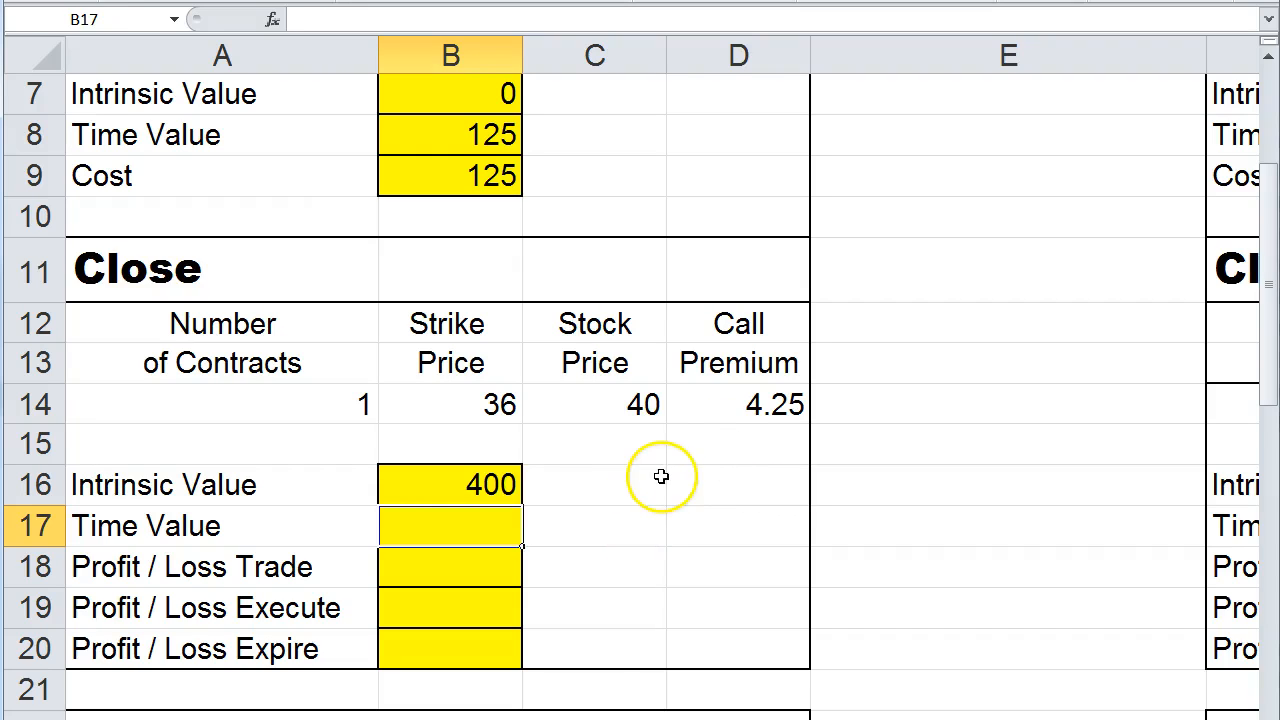
Enter the closing time value formula +(D14*100)-B16 in B17, subtracting the intrinsic value from the call premium times 100
text(+()
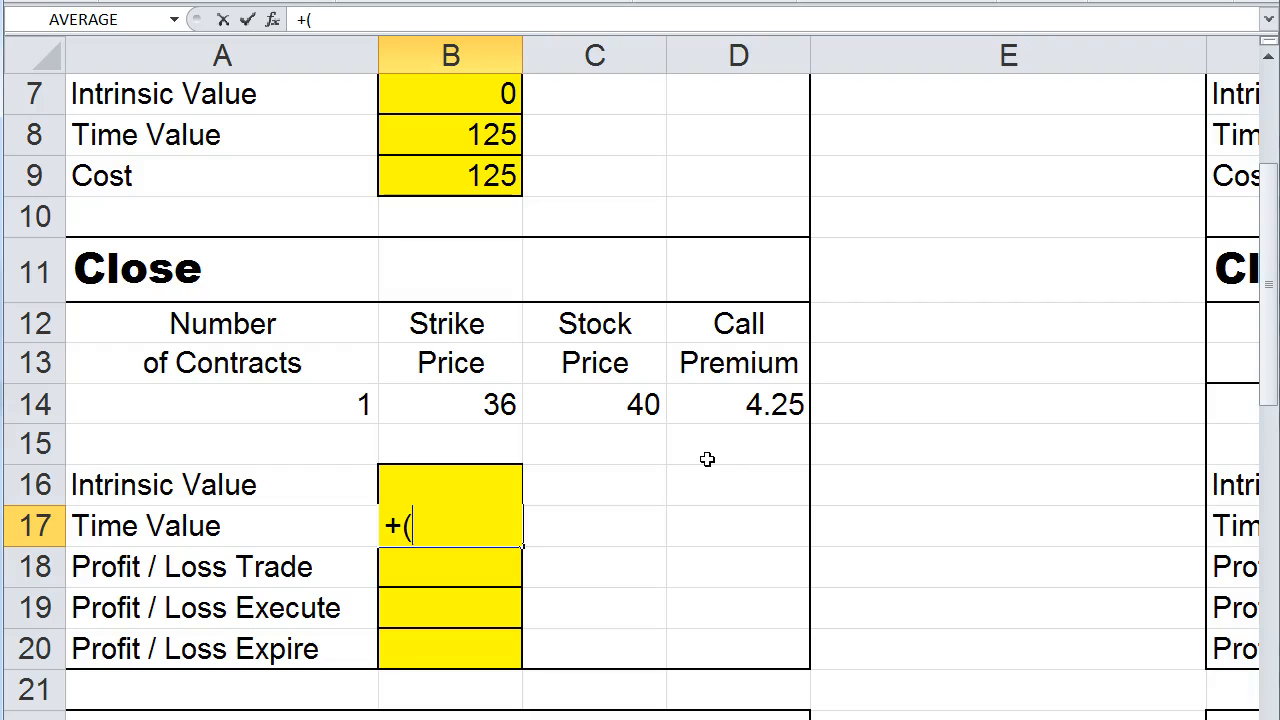
click(723, 401)
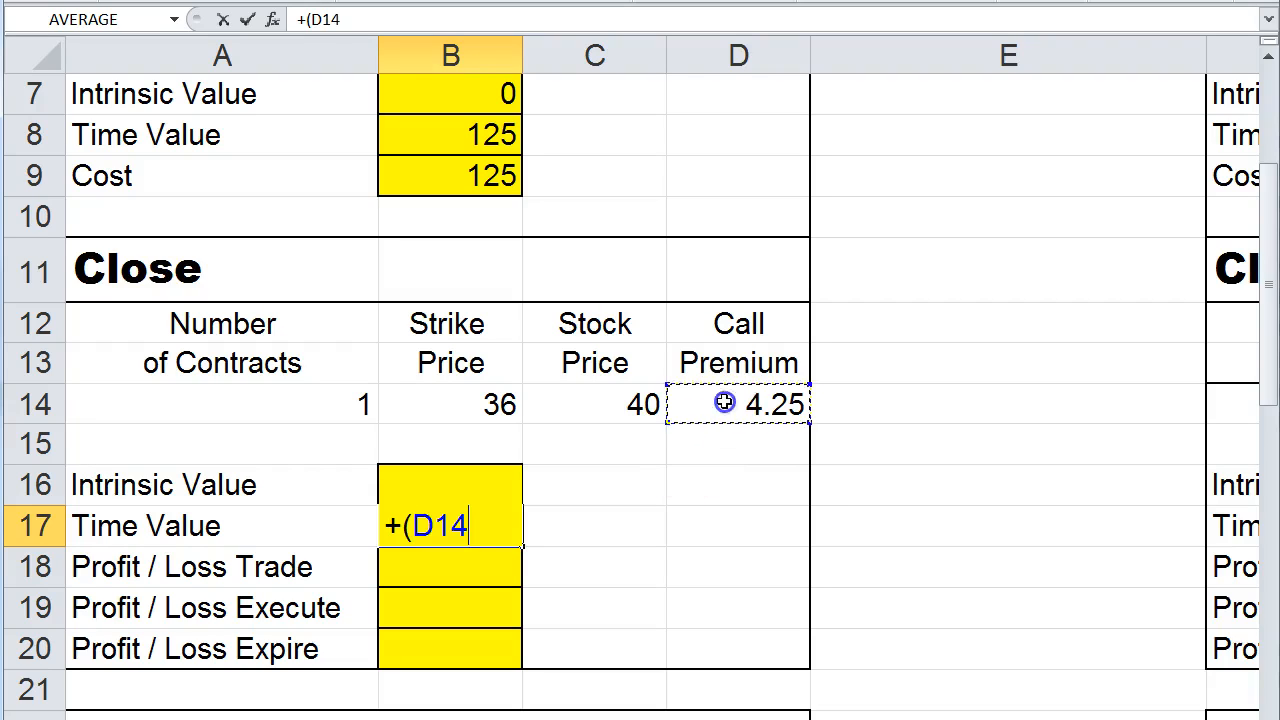
text(*100)-)
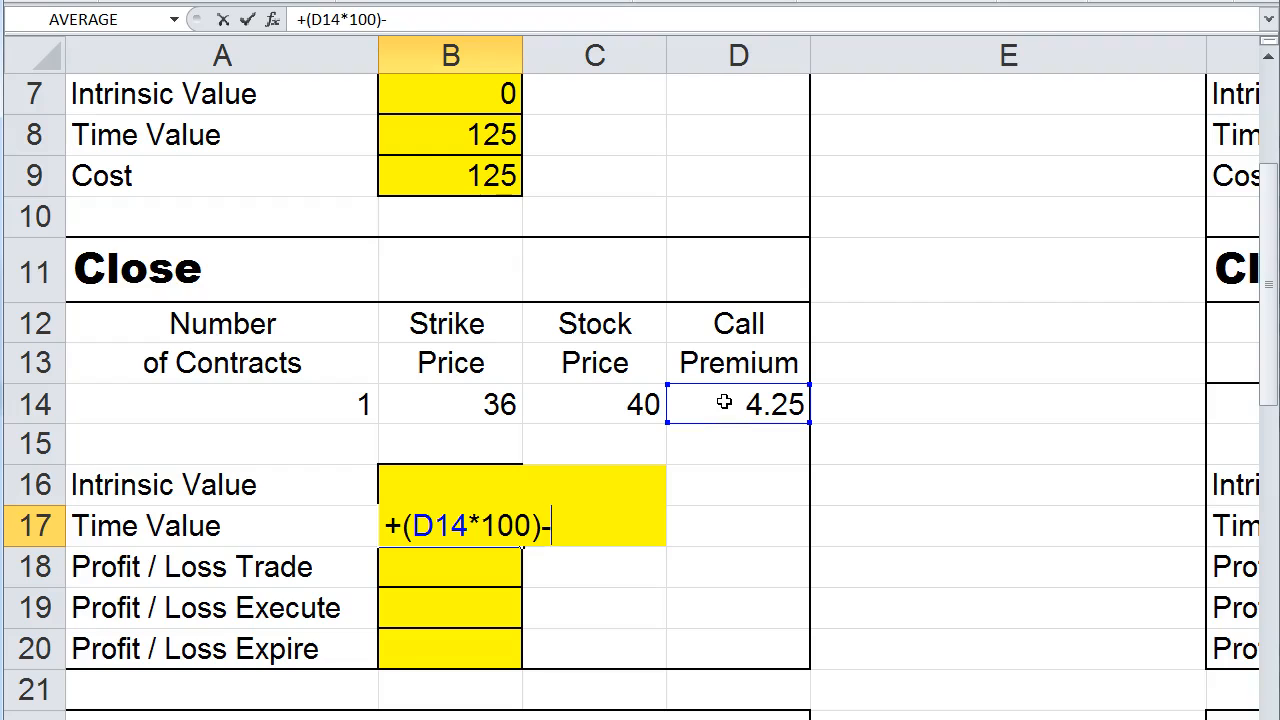
text(b16)
key(Return)
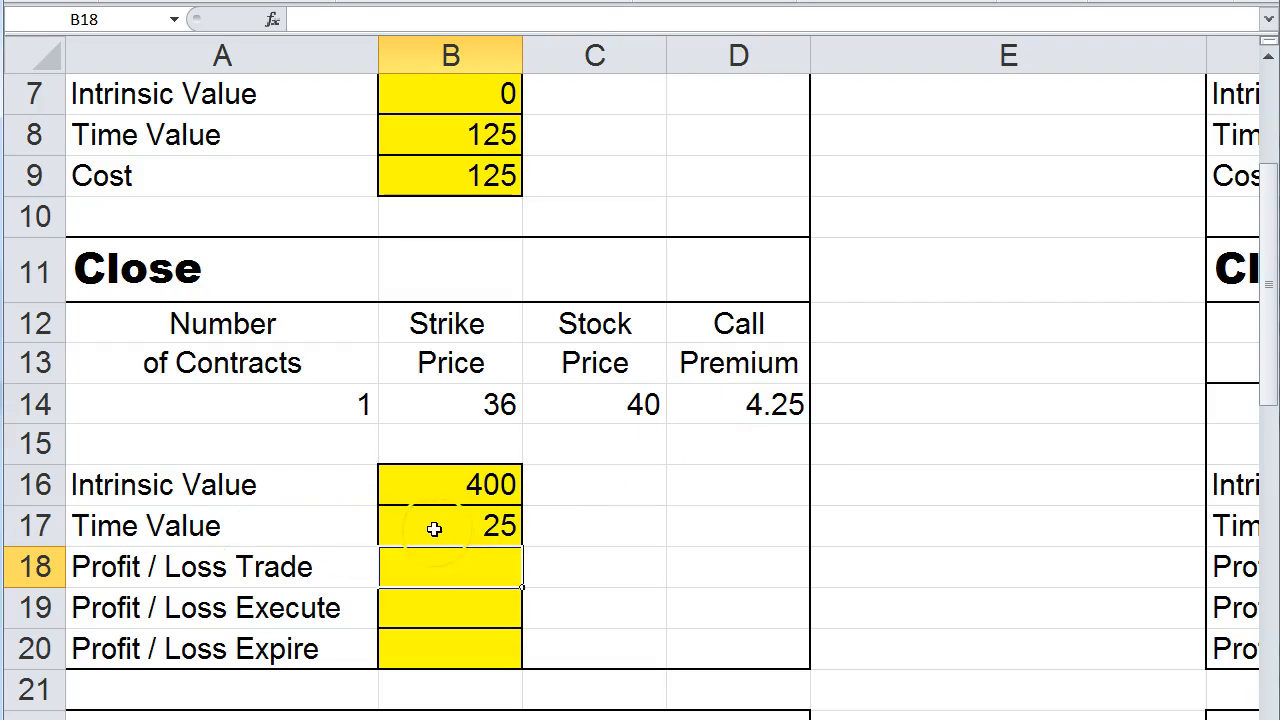
Review the closing intrinsic value in B16 and time value in B17 against the call premium in D14
click(405, 486)
click(410, 520)
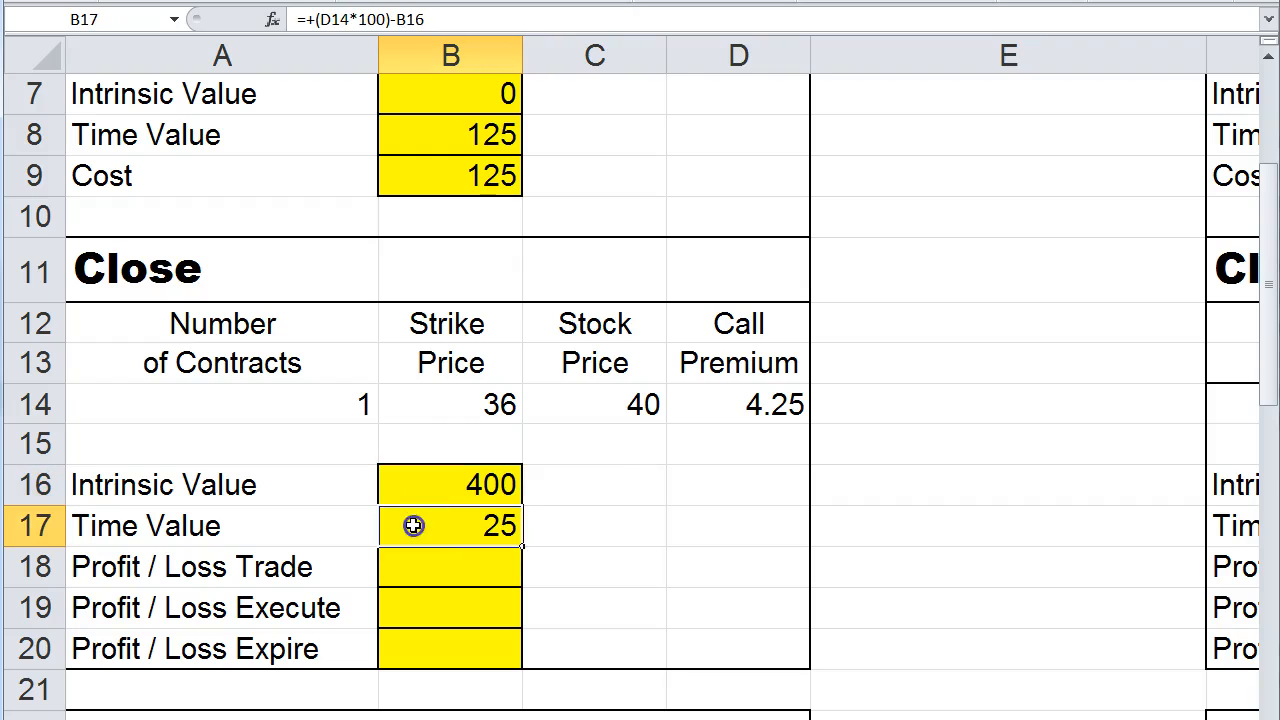
click(703, 406)
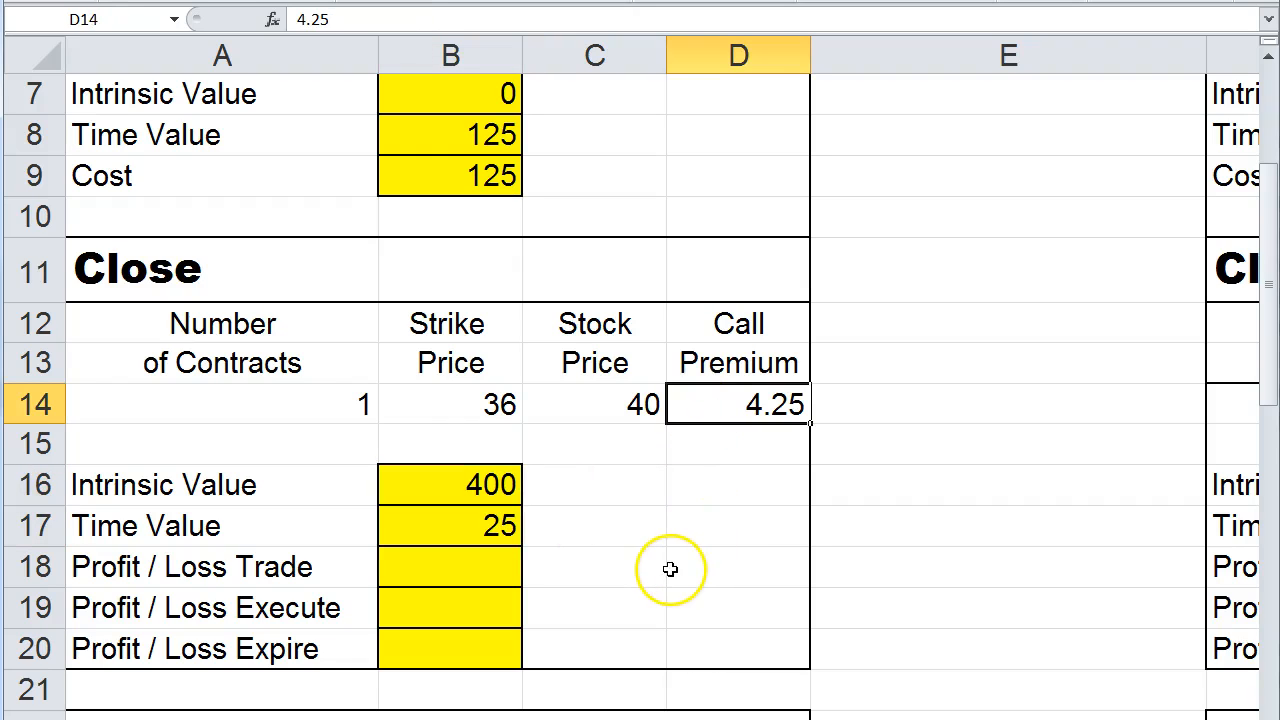
click(644, 524)
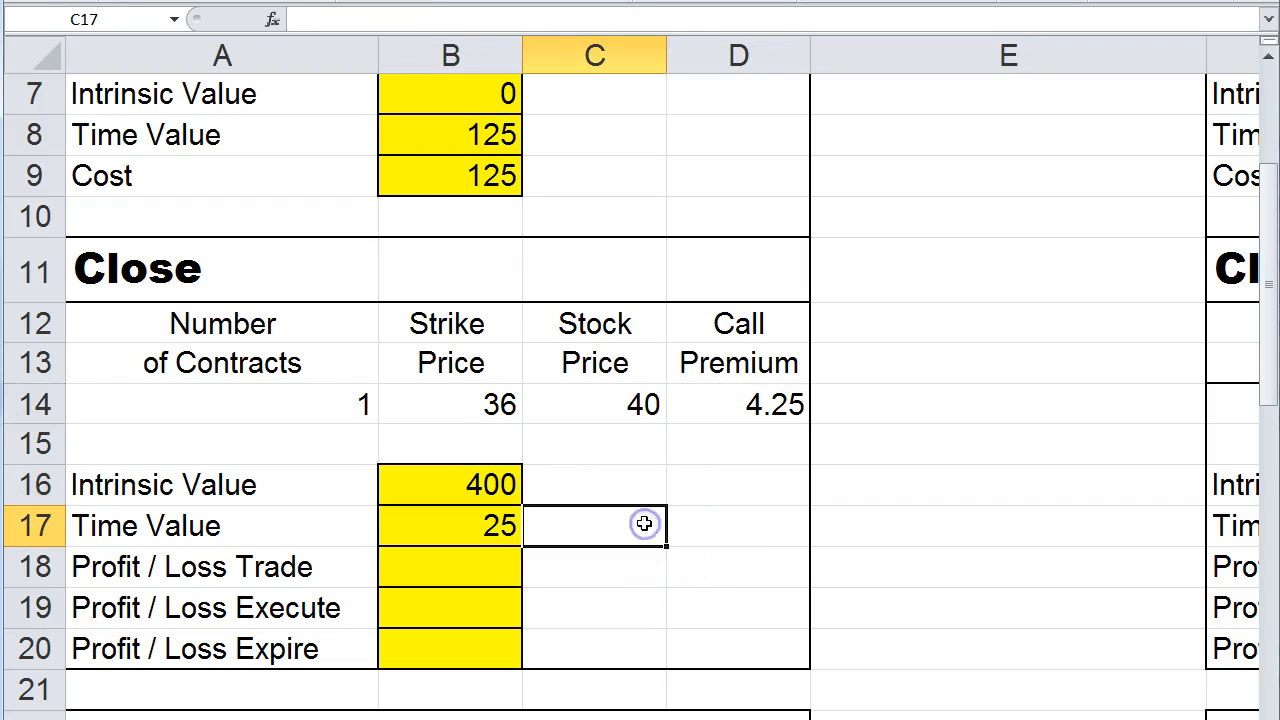
click(124, 487)
click(134, 527)
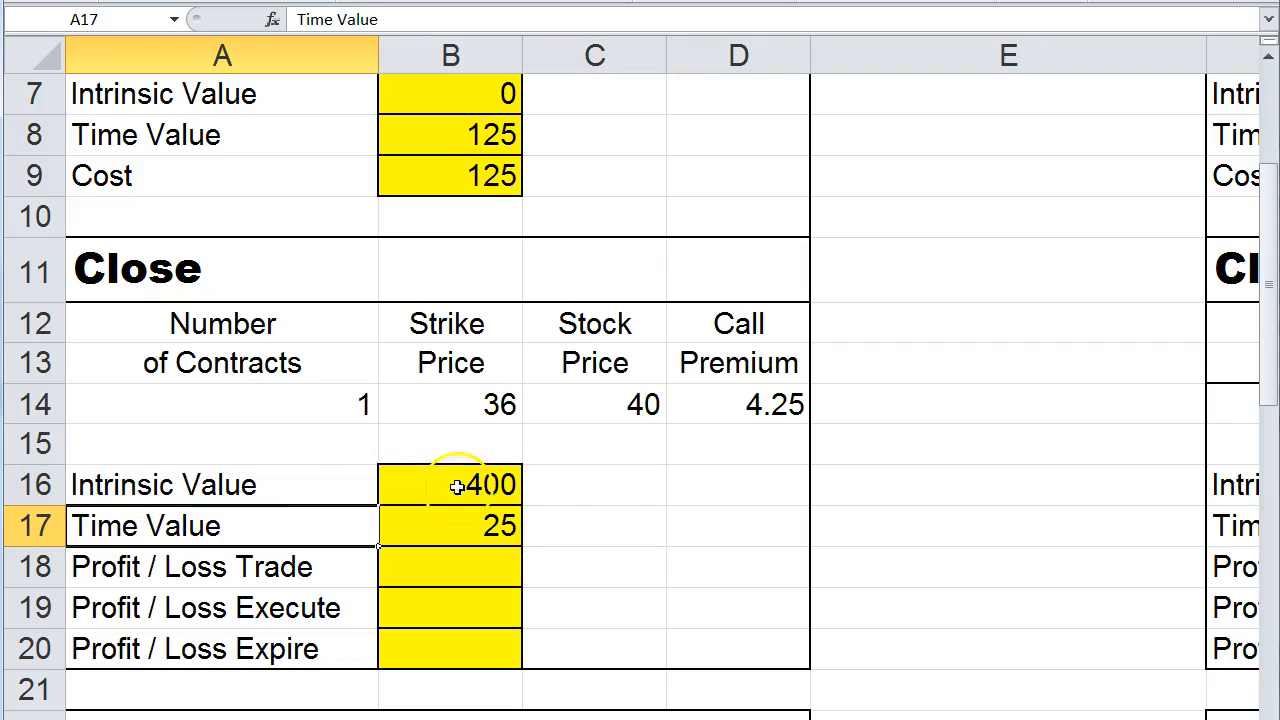
click(702, 404)
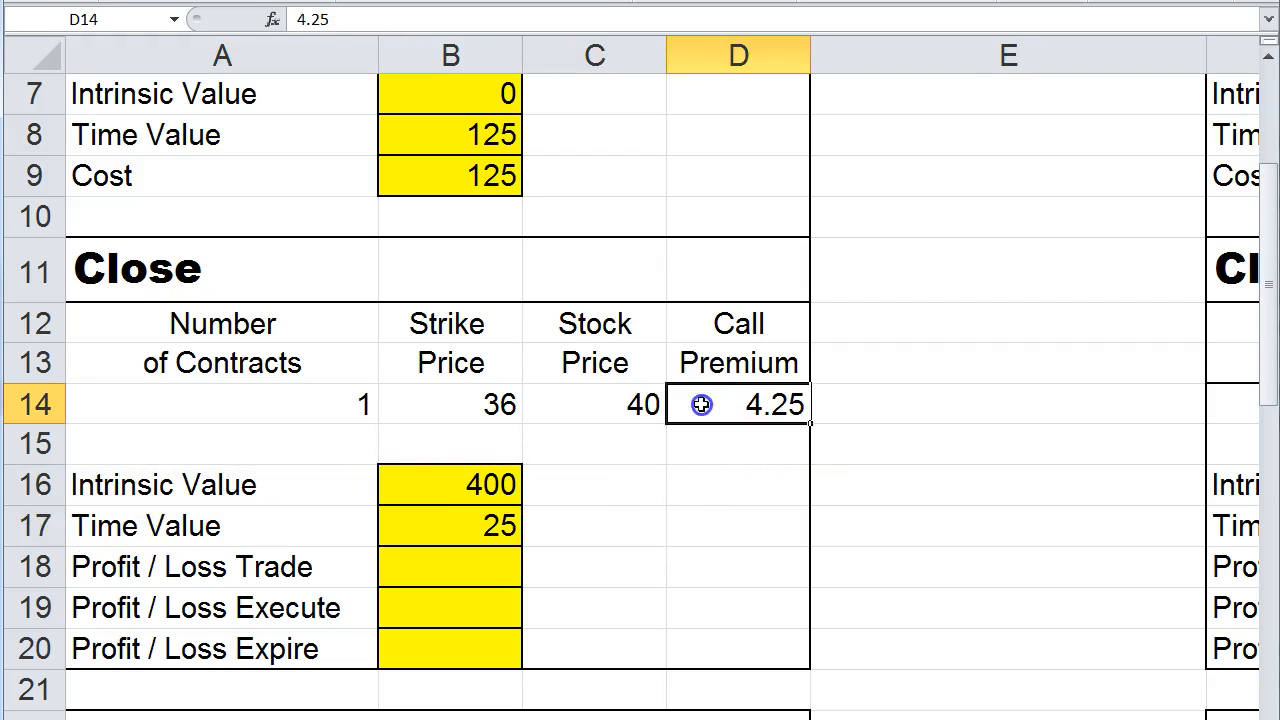
click(670, 510)
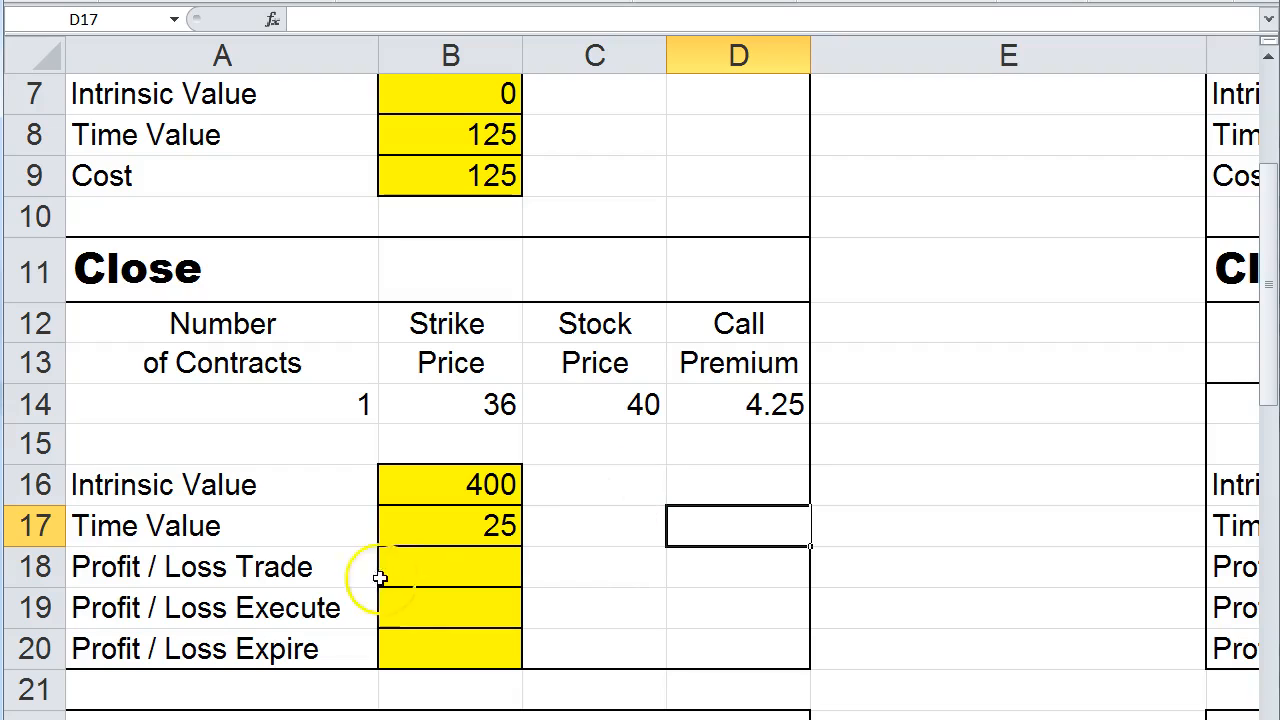
Enter the Profit / Loss Trade formula +(D14*100)-B9 in B18, subtracting the opening cost from the call premium times 100
click(423, 561)
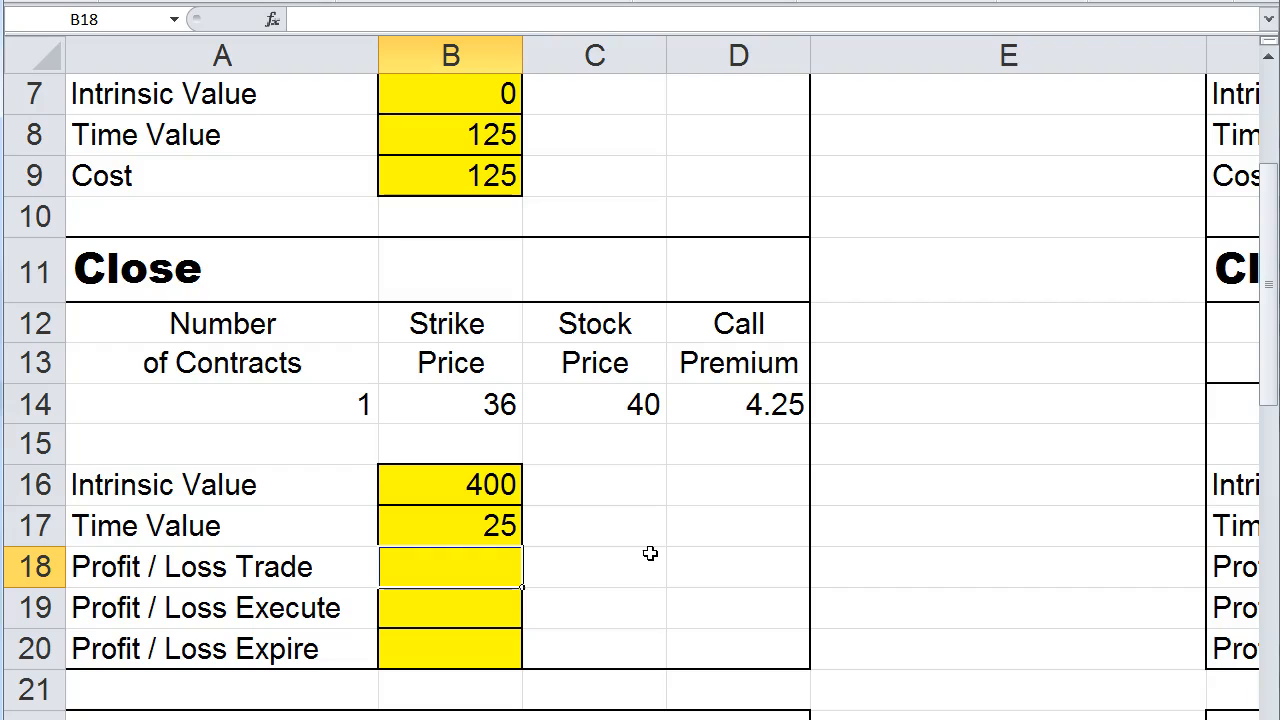
text(+)
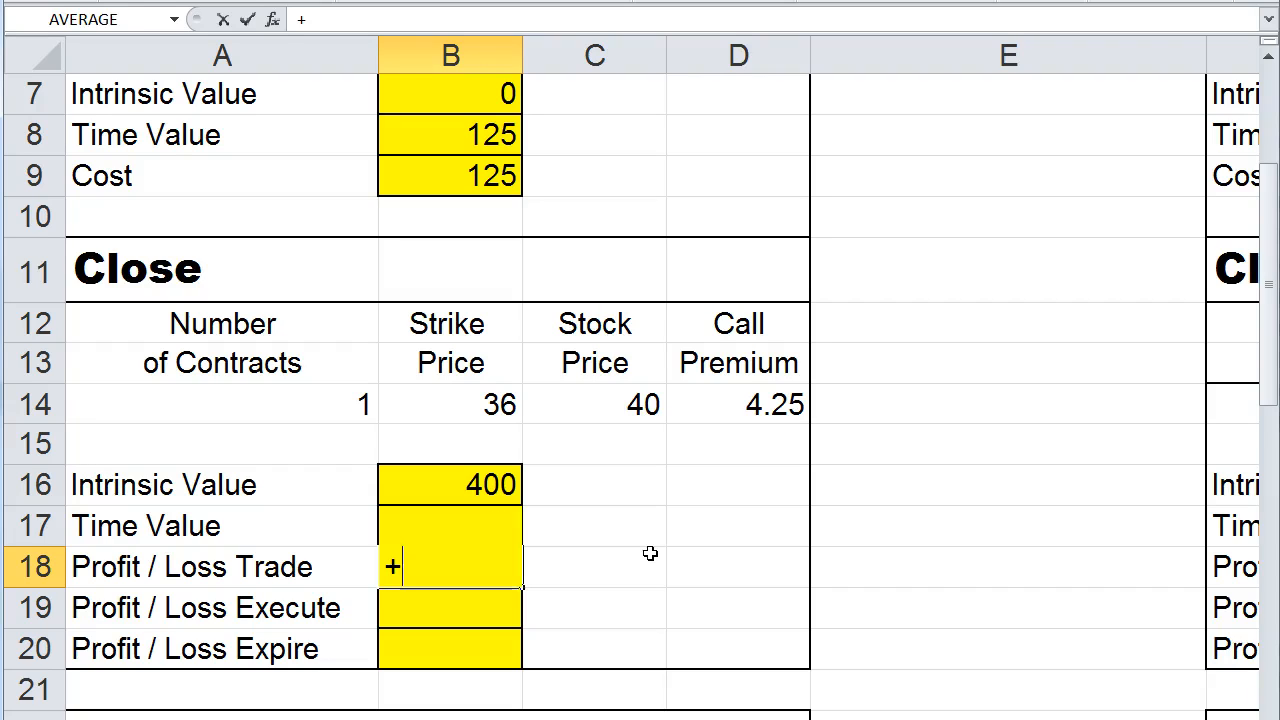
text(()
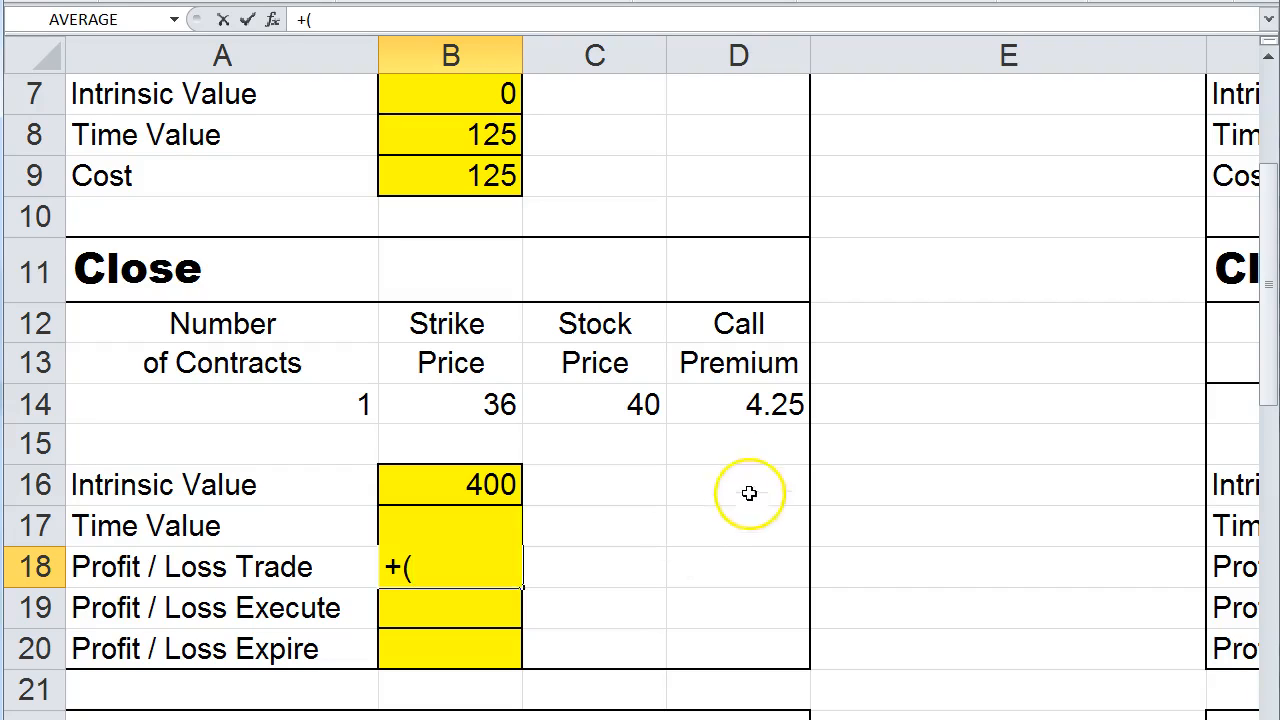
click(730, 400)
text(*)
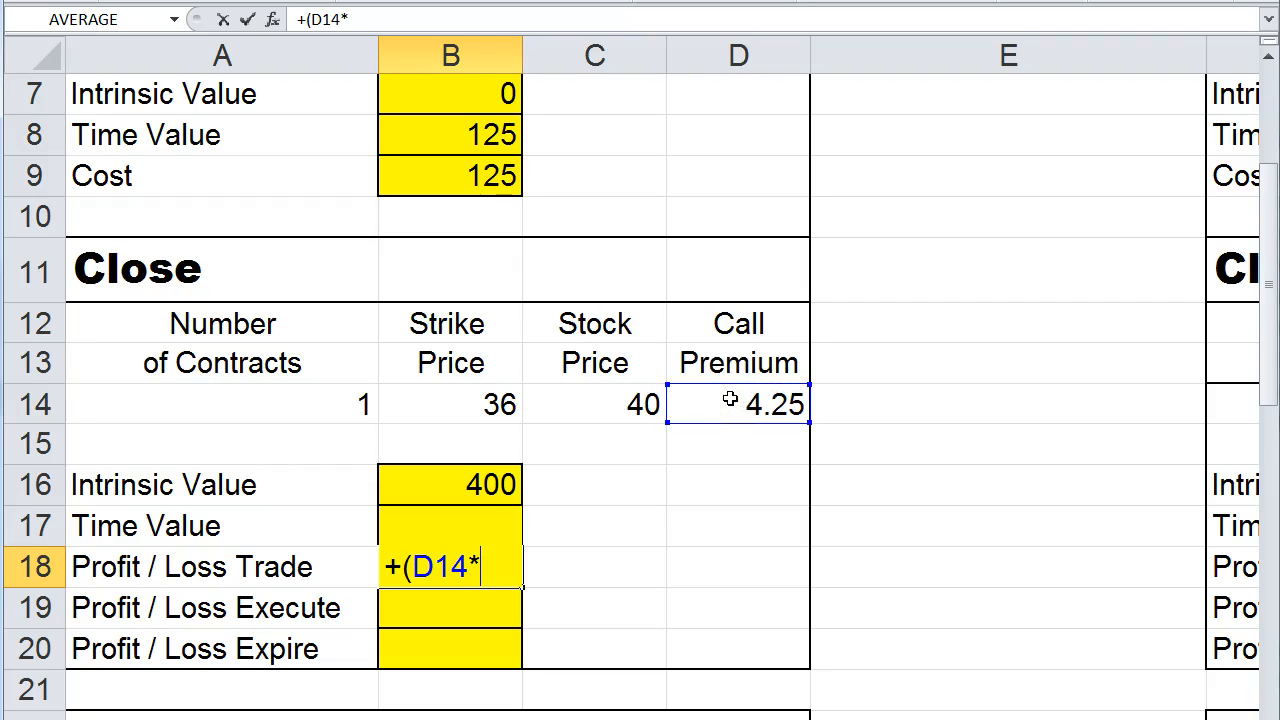
text(100)
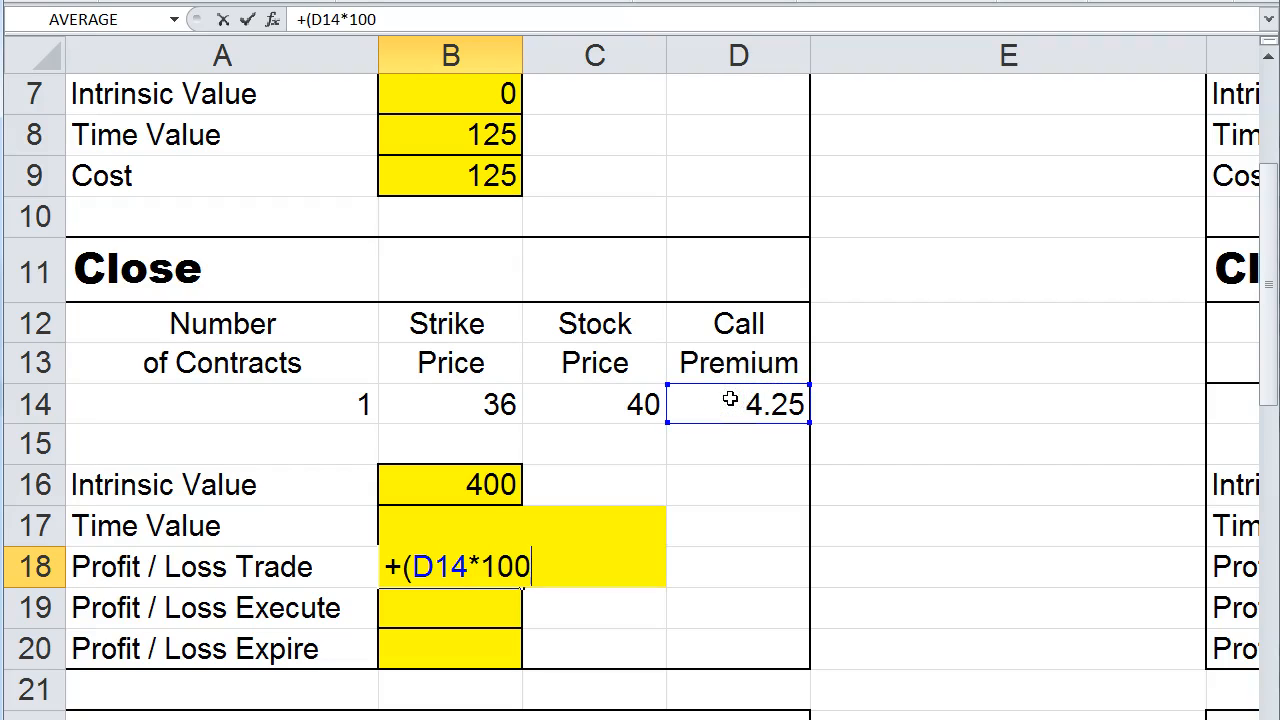
text()-)
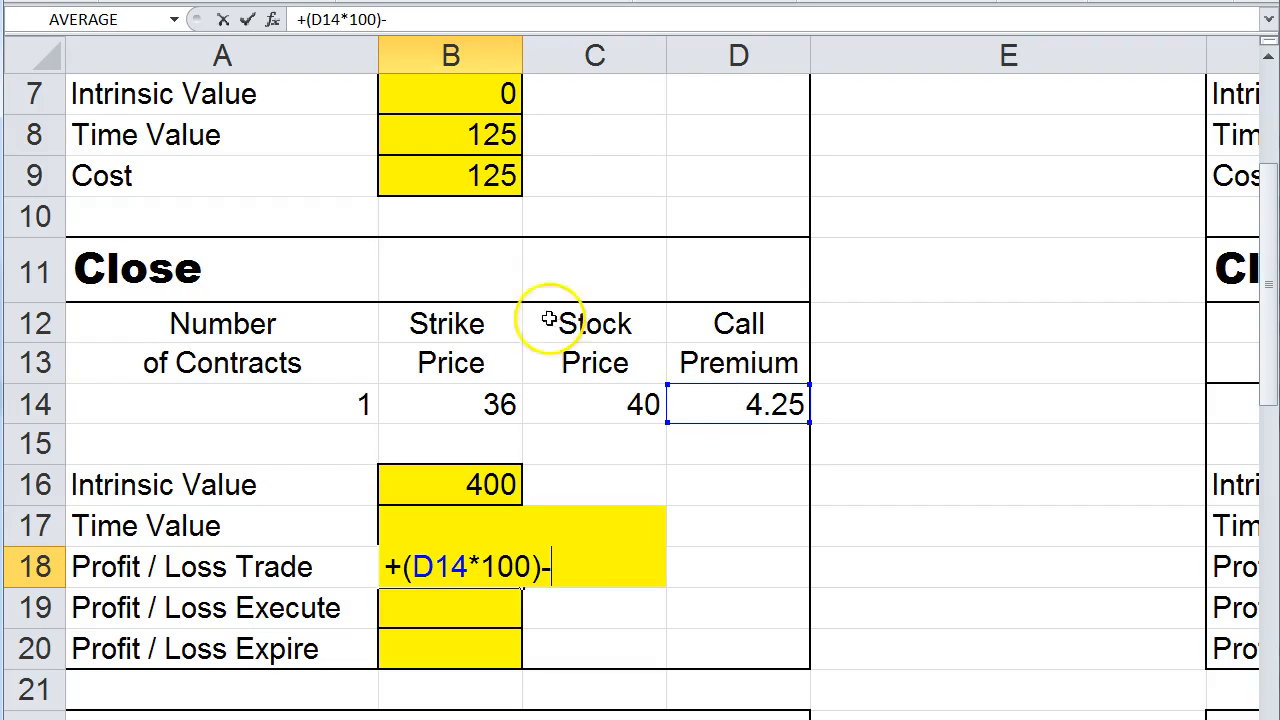
click(418, 168)
key(Return)
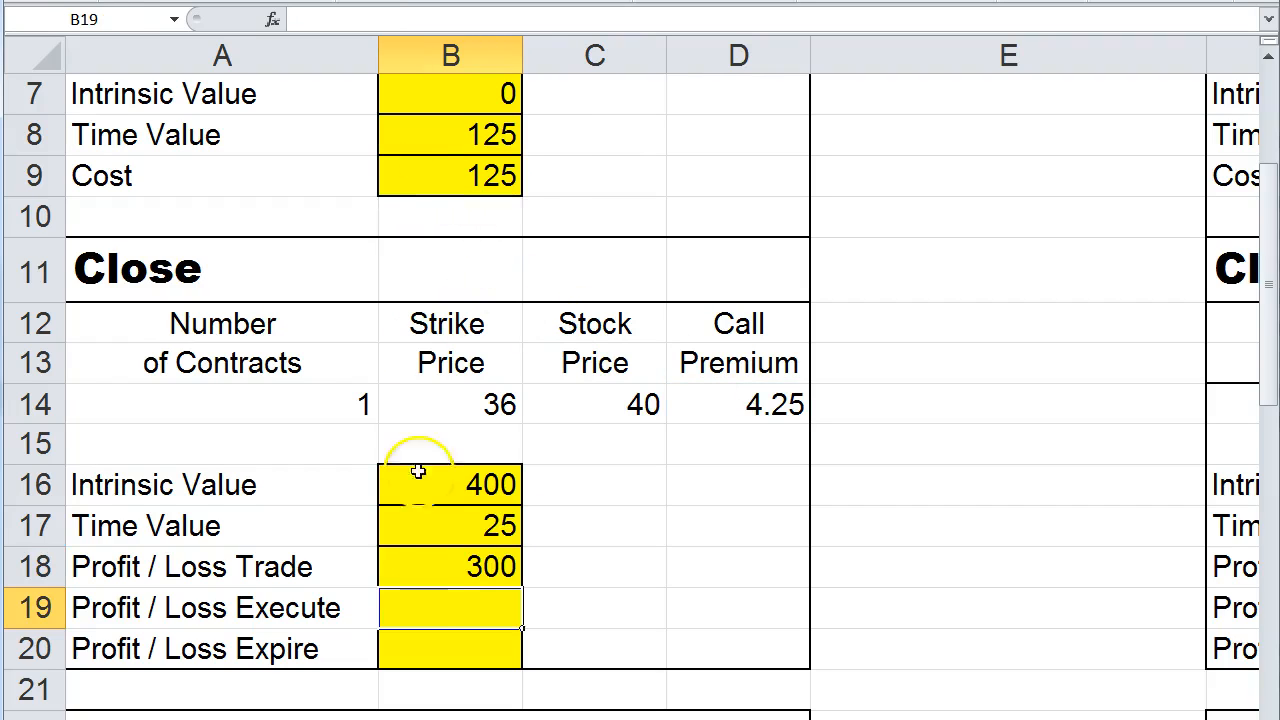
click(409, 569)
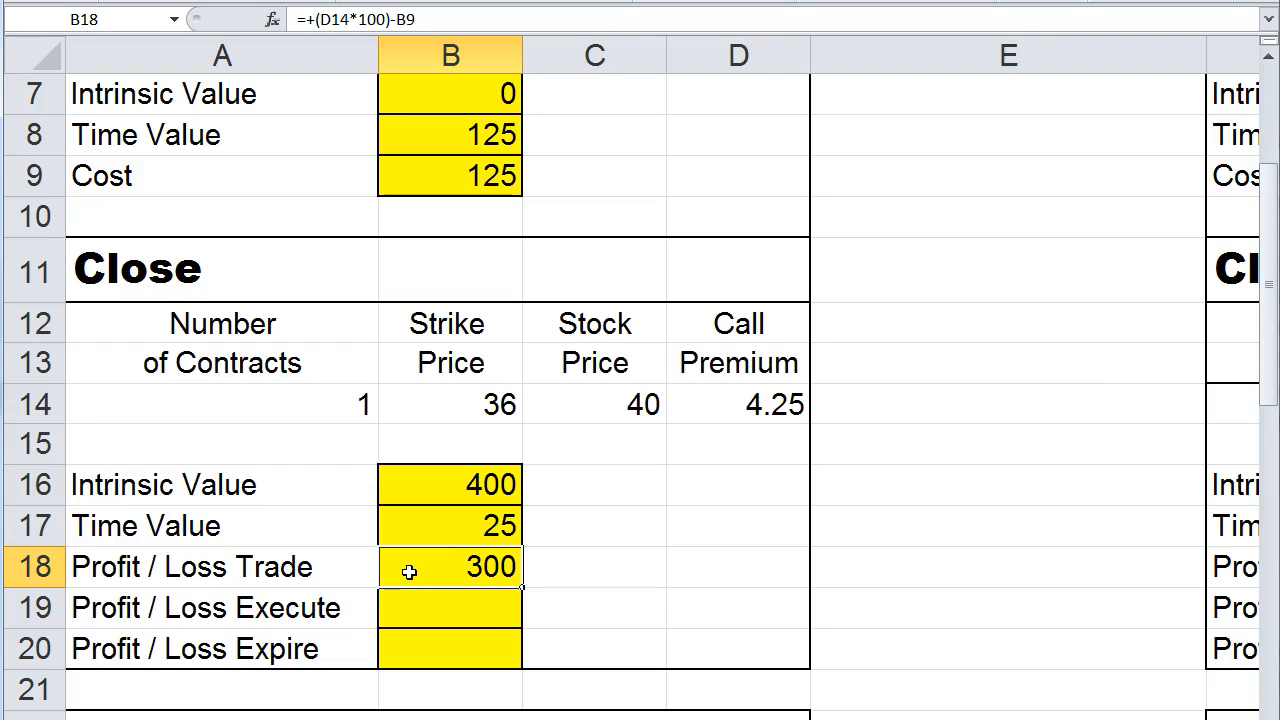
Enter the Profit / Loss Execute formula +C14-B14 in B19, subtracting the strike price from the stock price
click(417, 606)
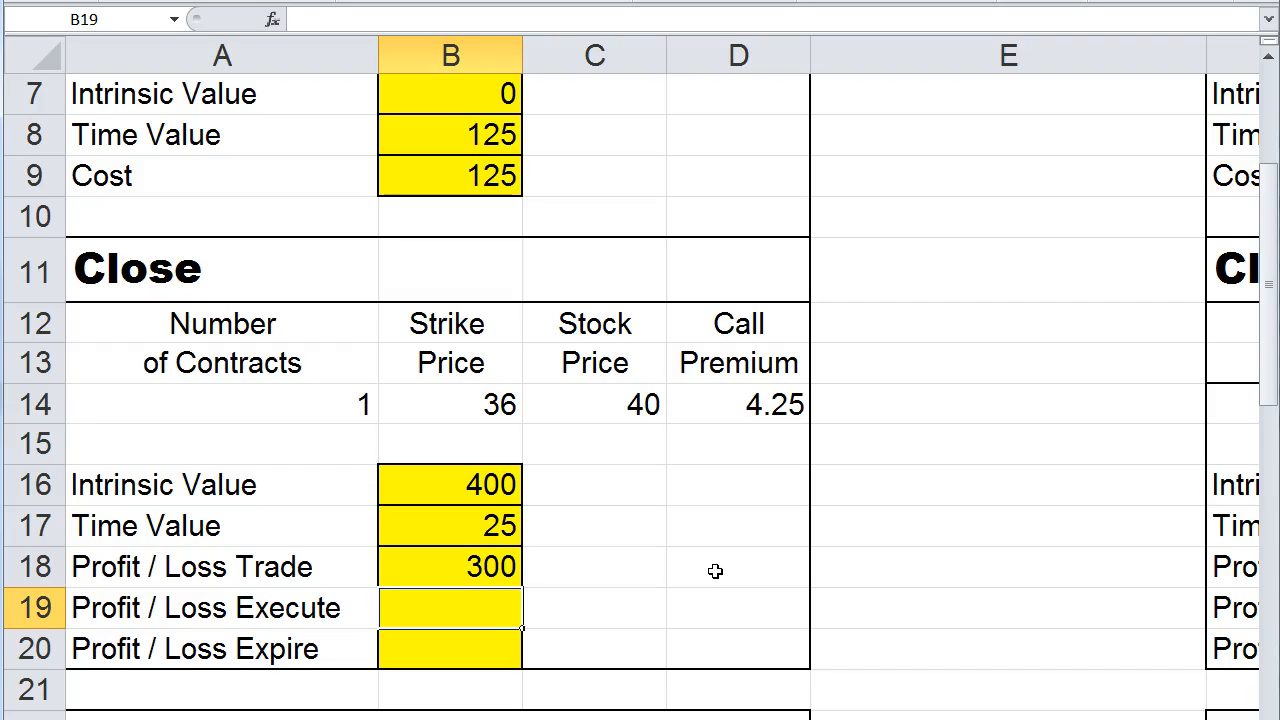
text(+)
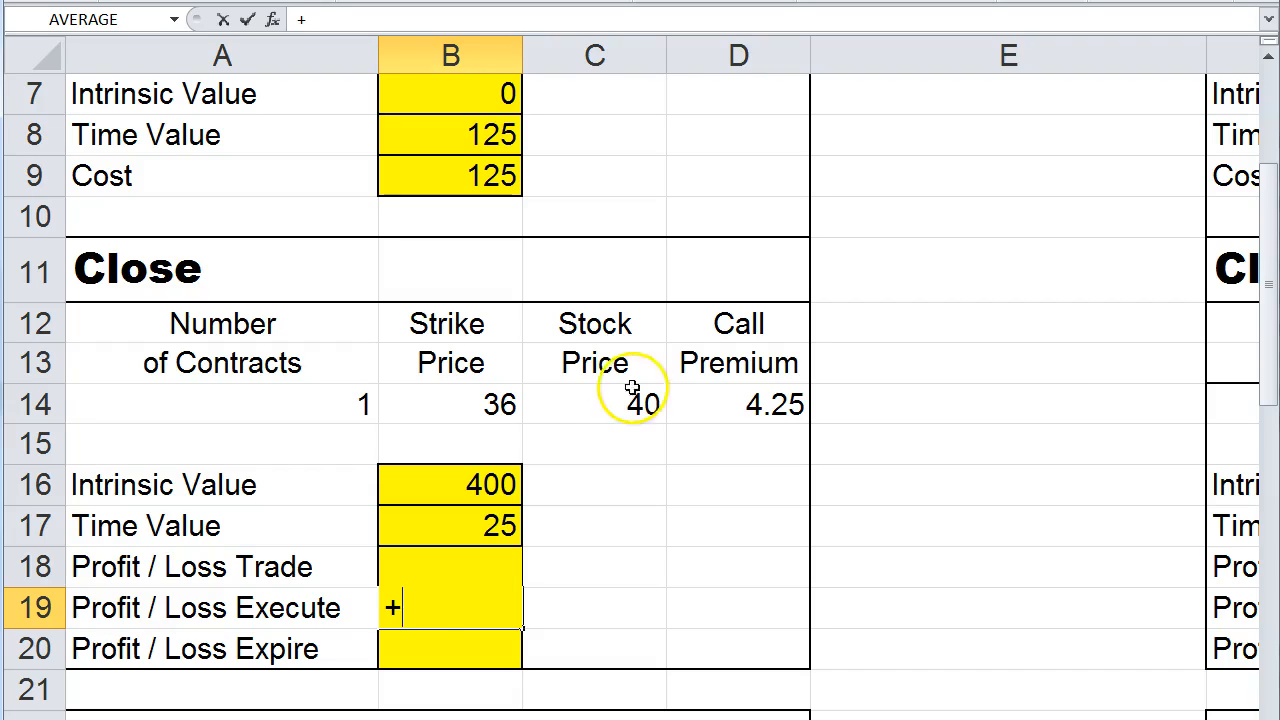
click(579, 414)
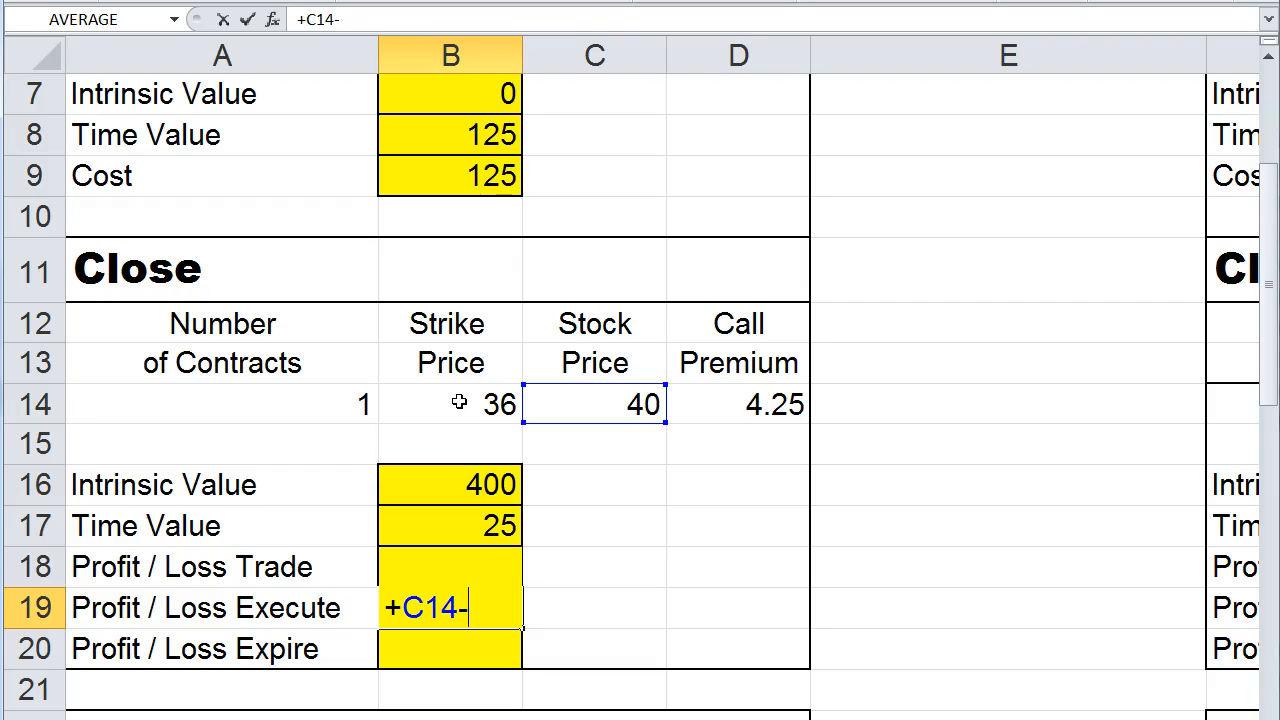
click(459, 401)
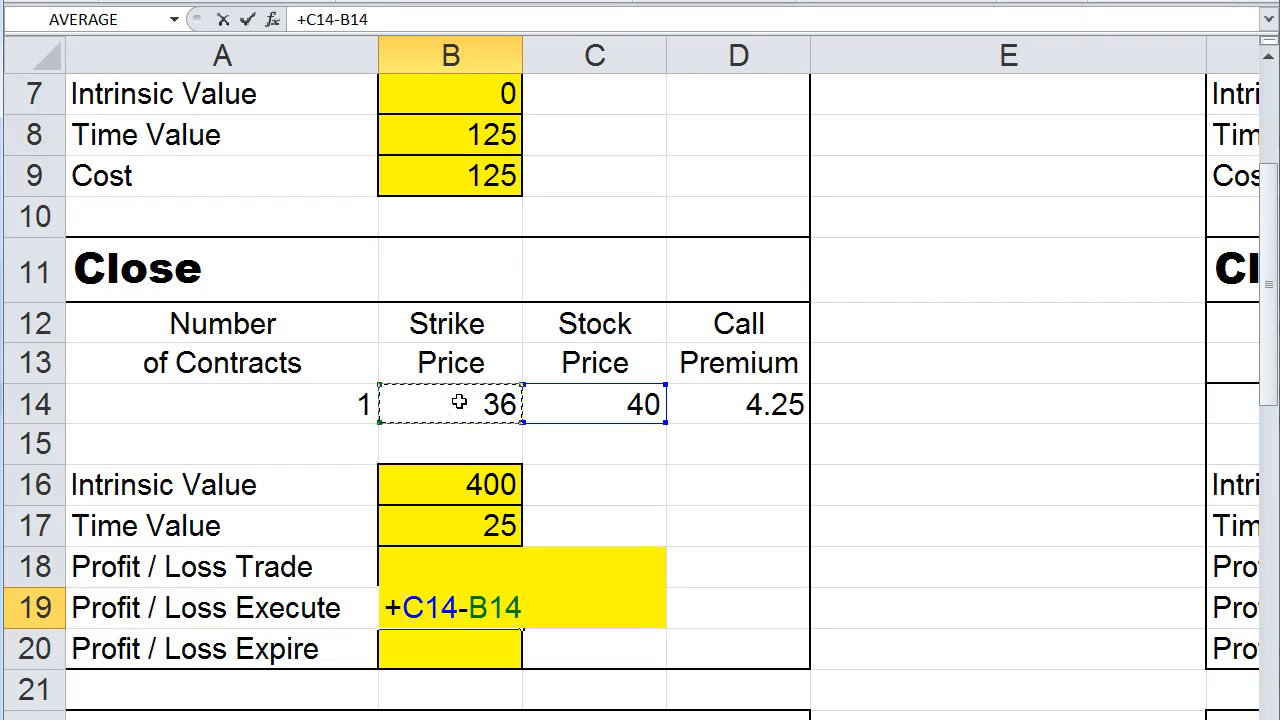
text())
key(Return)
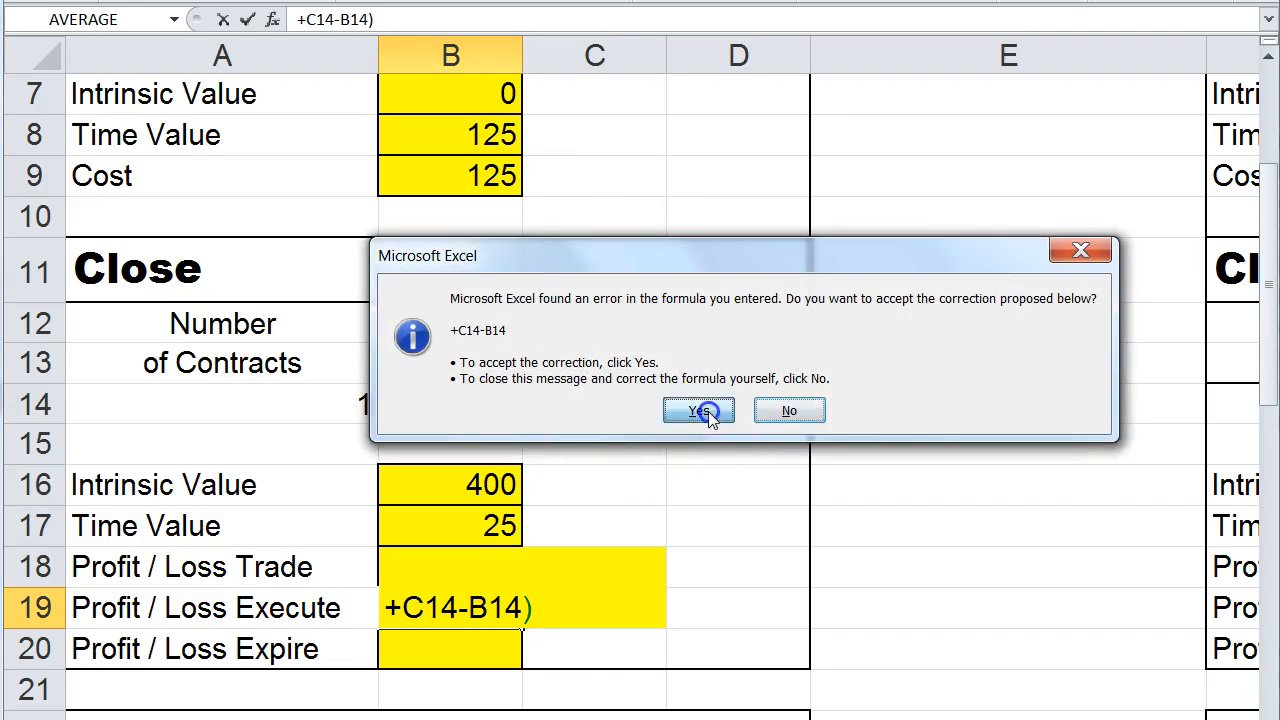
click(705, 410)
Change the Profit / Loss Execute formula in B19 to =+(C14-B14)*100, multiplying the price difference by 100 shares
click(470, 607)
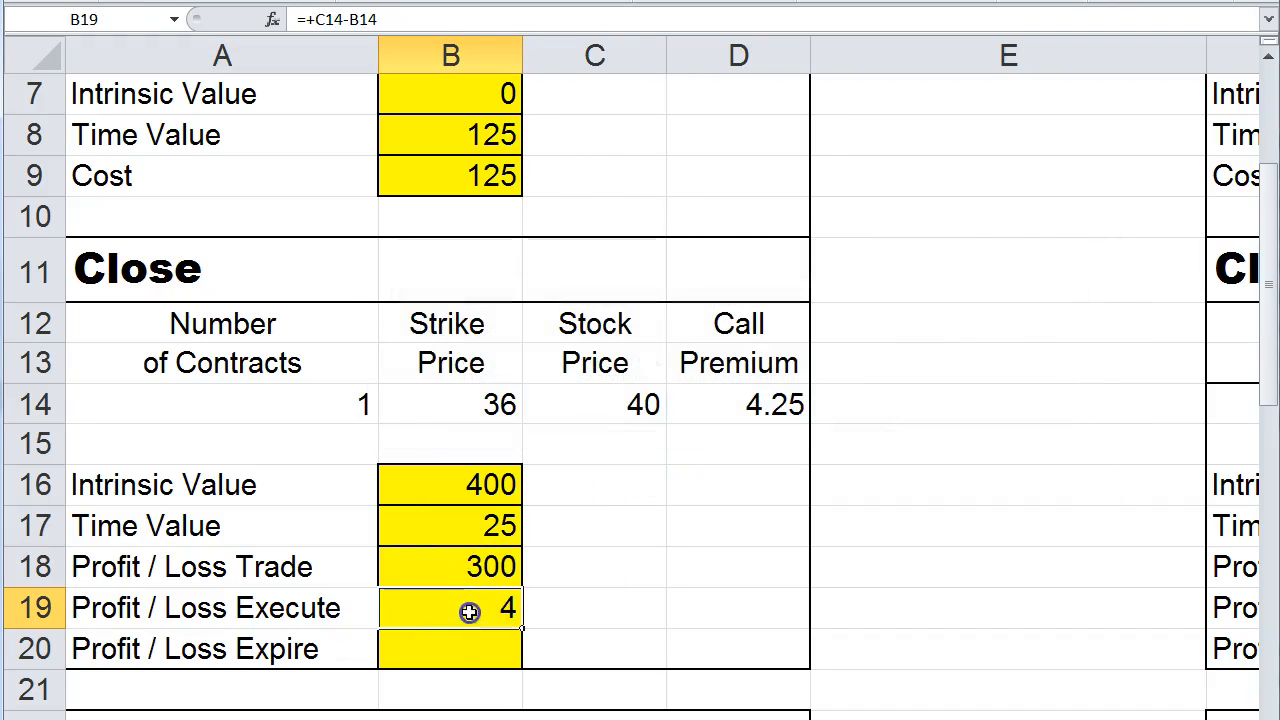
click(314, 19)
text(()
key(Right)
key(Right)
key(Right)
key(Right)
key(Right)
key(Right)
key(Right)
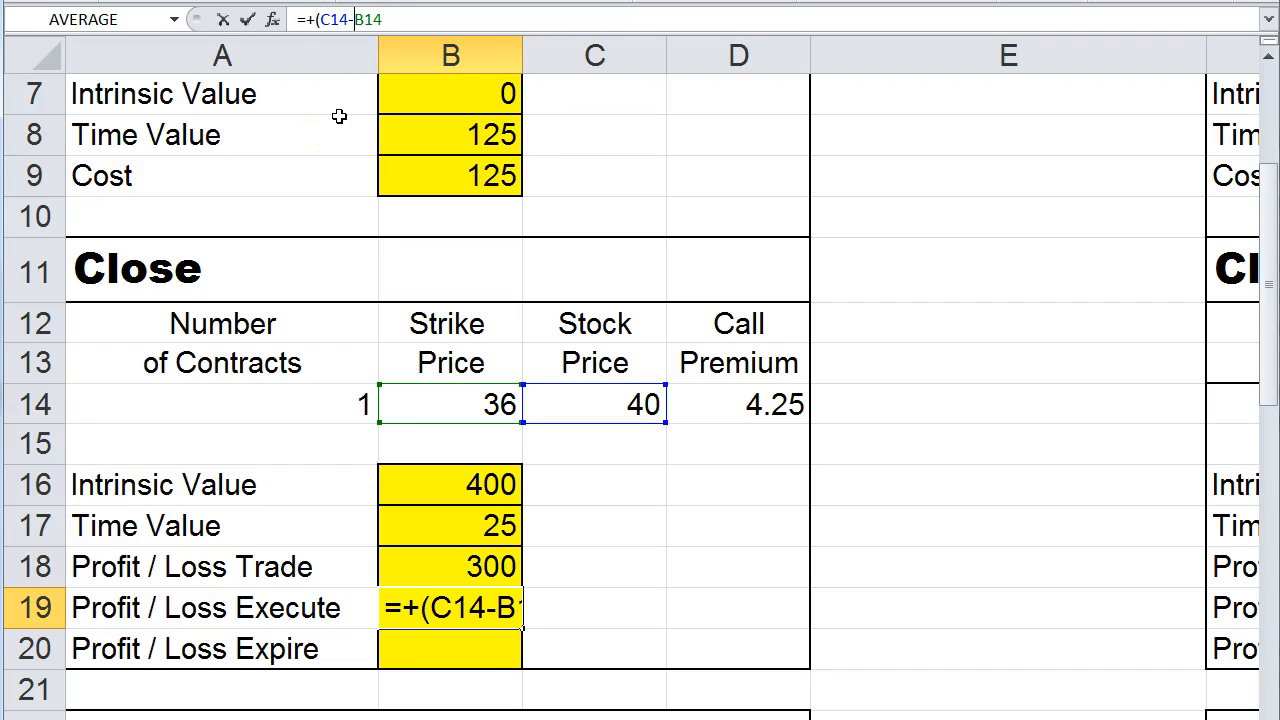
text()*)
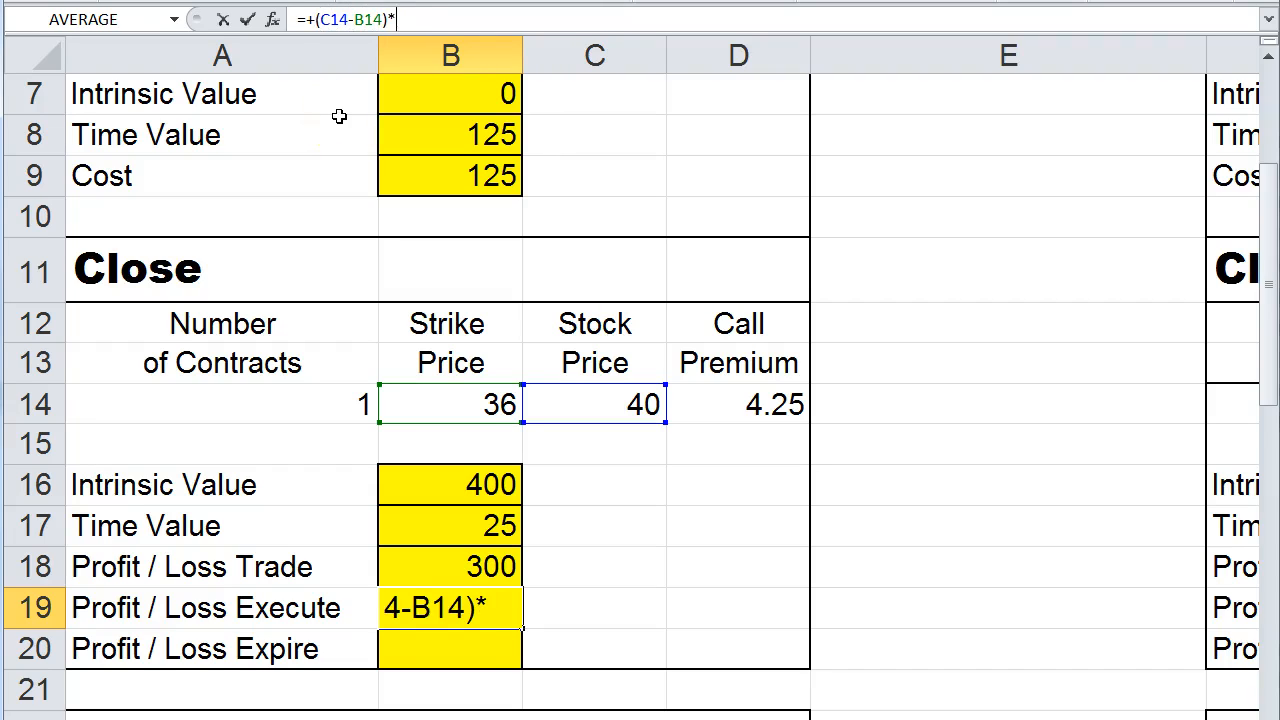
text(100)
key(Return)
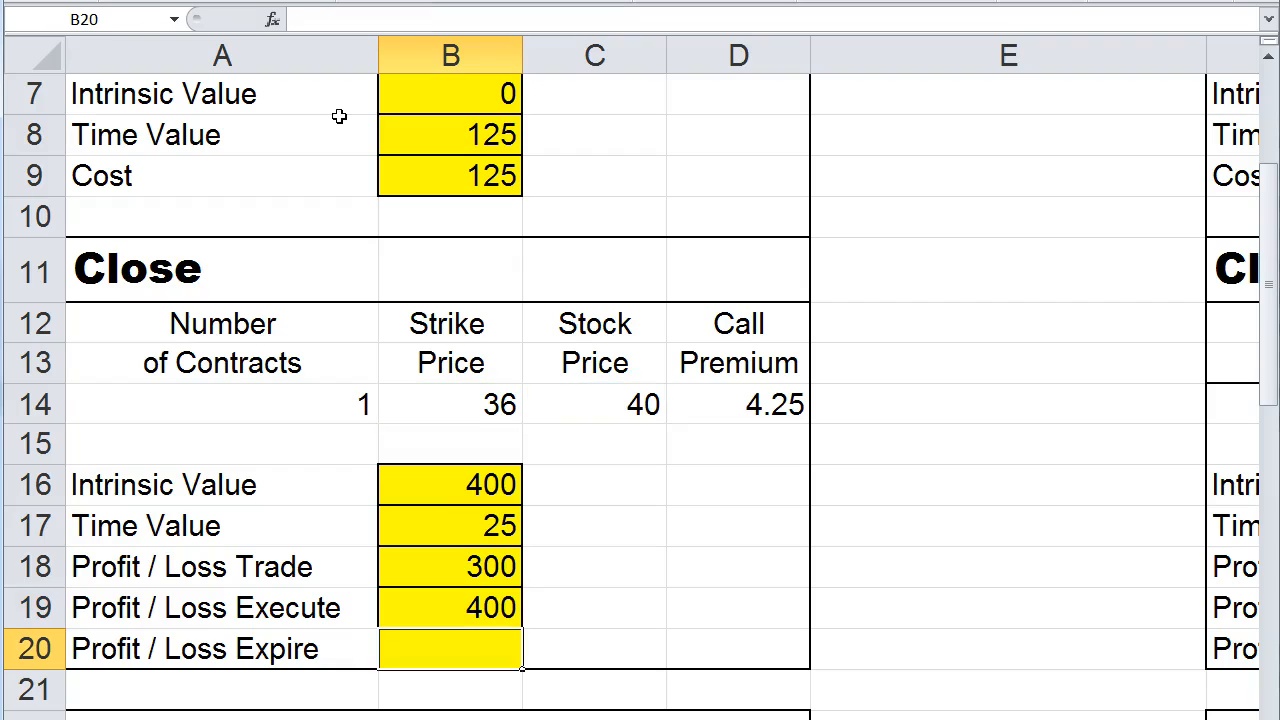
Extend the Profit / Loss Execute formula in B19 to =+((C14-B14)*100)-B9, subtracting the opening cost
click(440, 606)
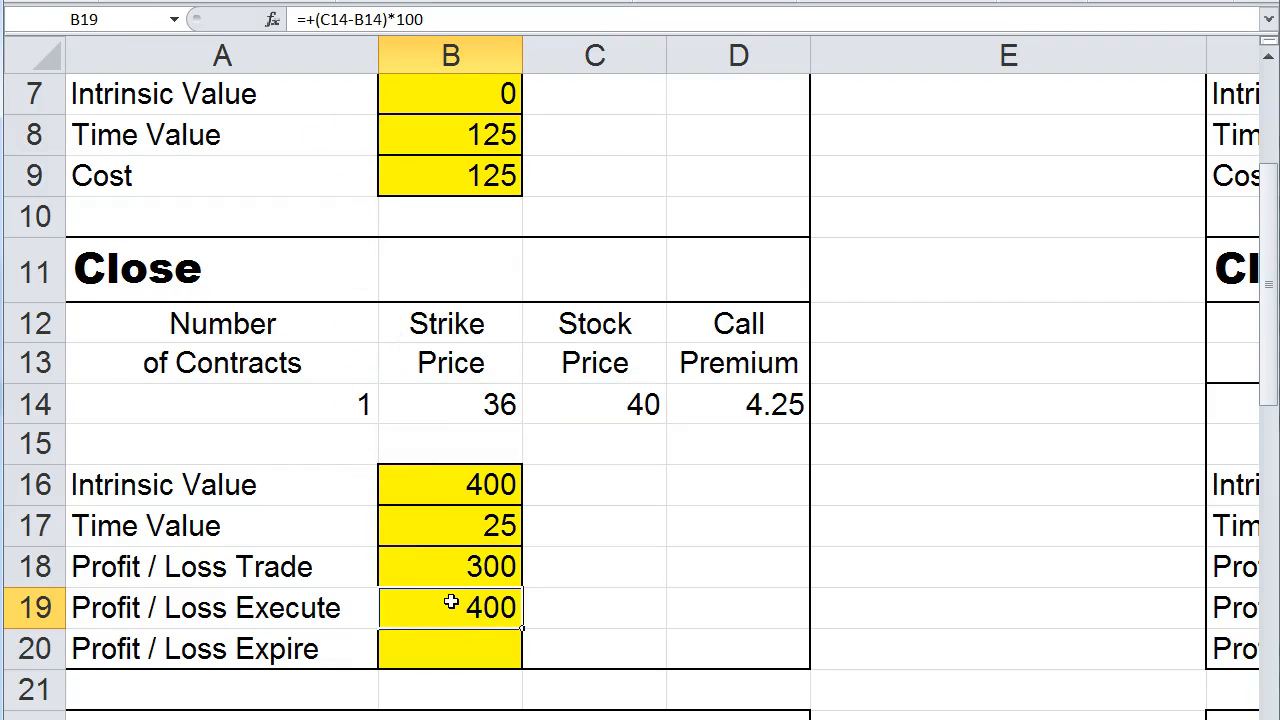
click(444, 17)
text())
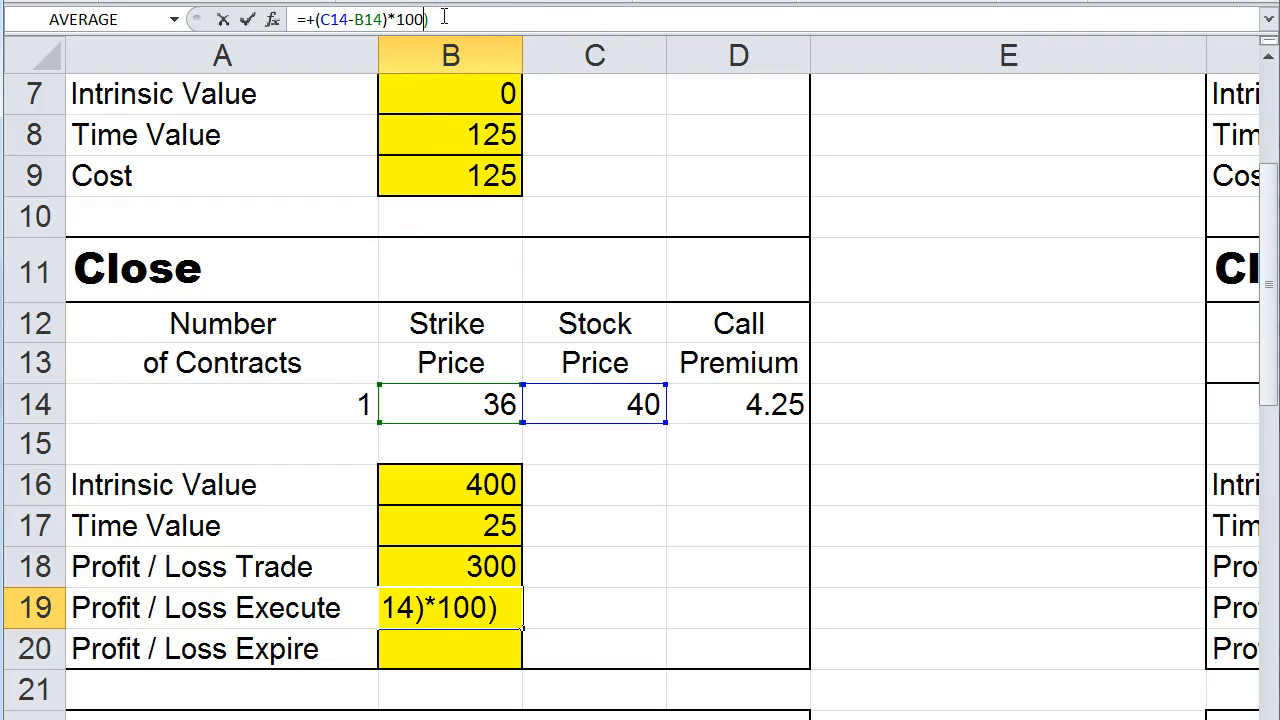
key(Left)
key(Left)
key(Left)
key(Left)
key(Left)
key(Left)
key(Left)
key(Left)
key(Left)
key(Left)
key(Left)
key(Left)
text(()
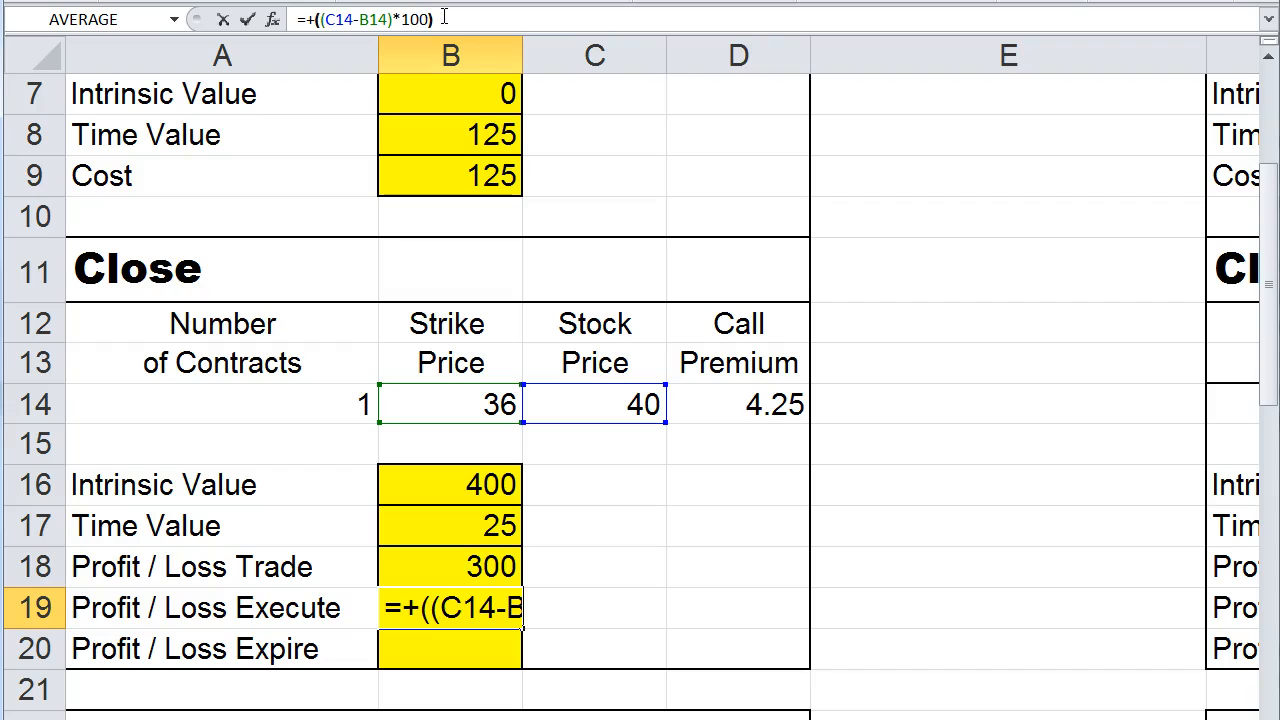
click(444, 18)
text(-)
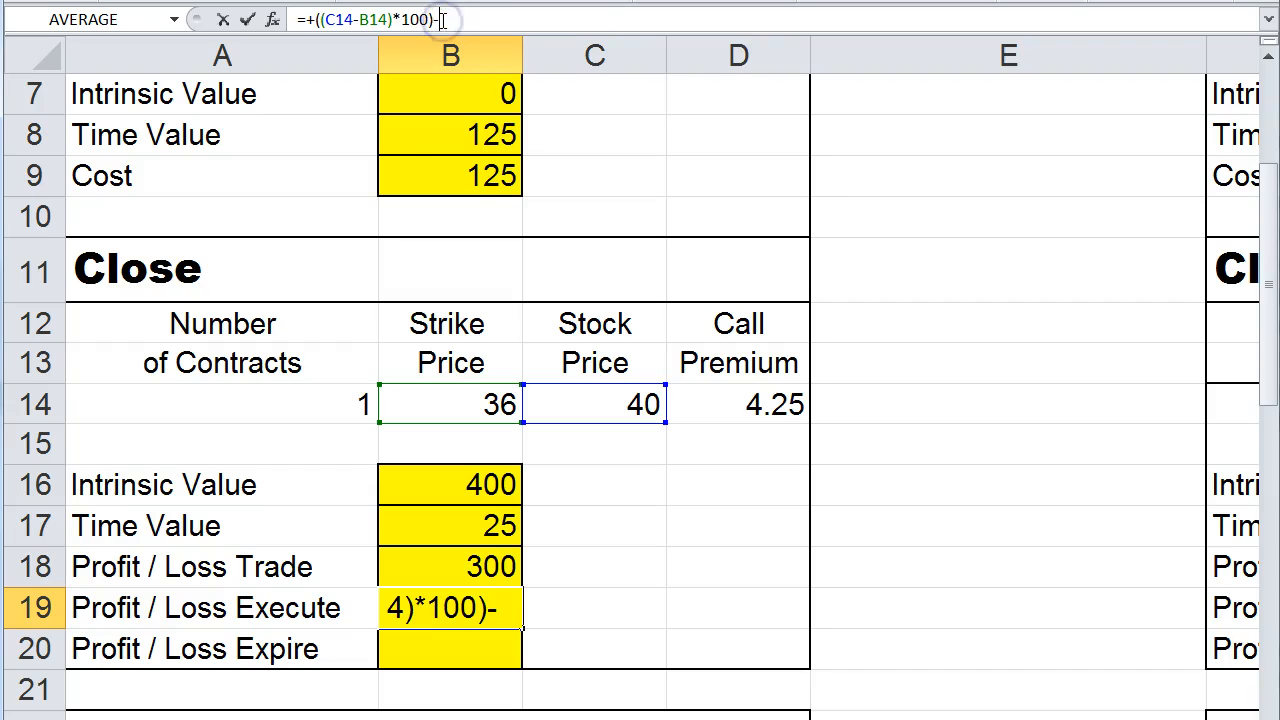
click(445, 172)
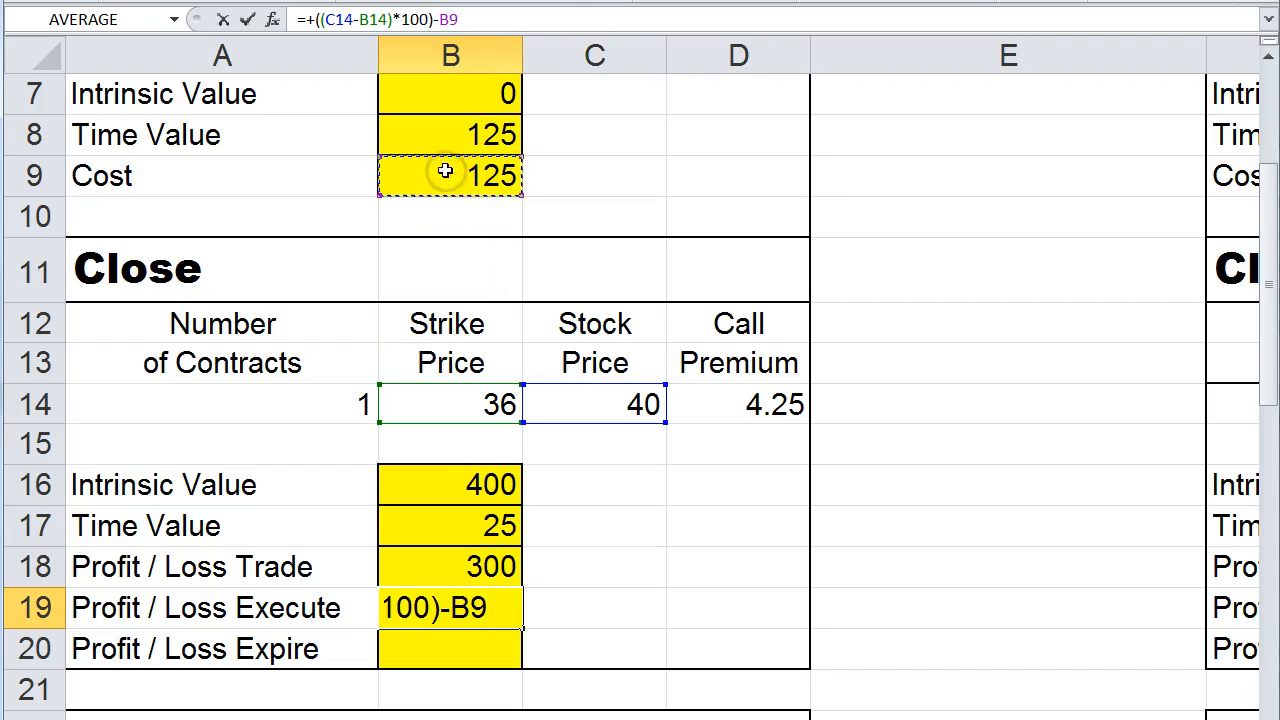
key(Return)
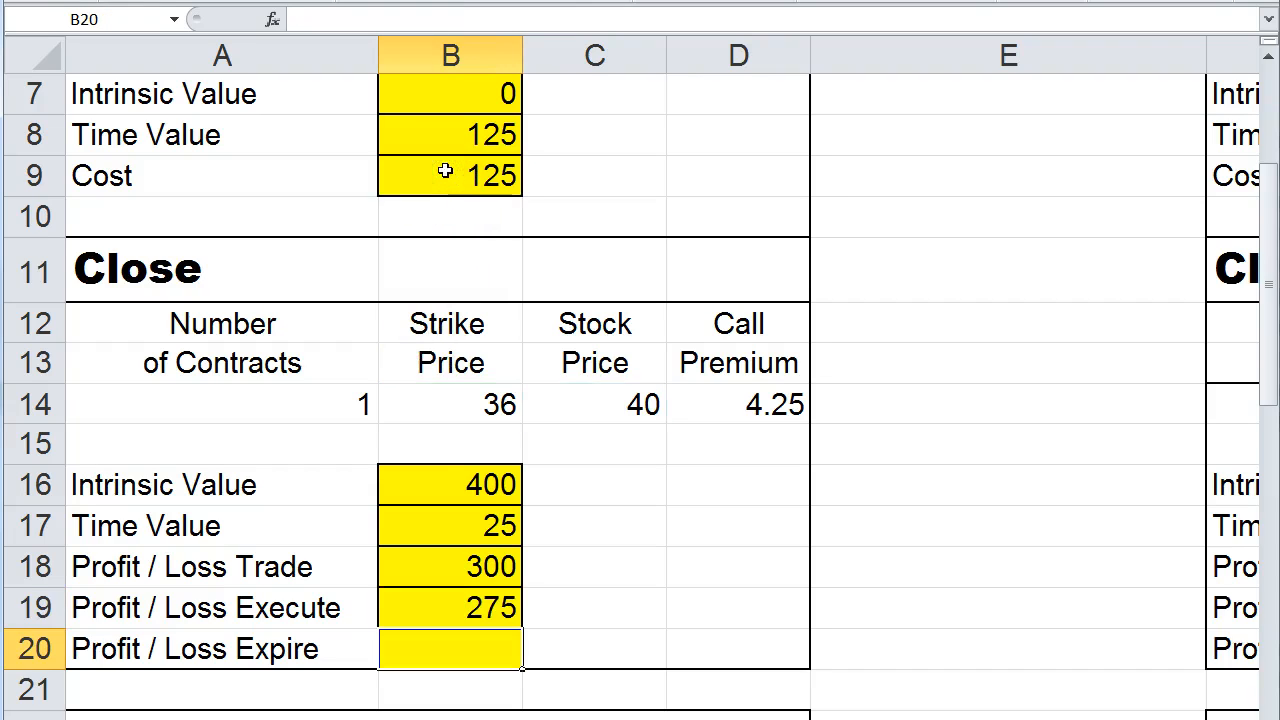
Compare the Profit / Loss Trade formula in B18 with the Profit / Loss Execute formula in B19
click(411, 610)
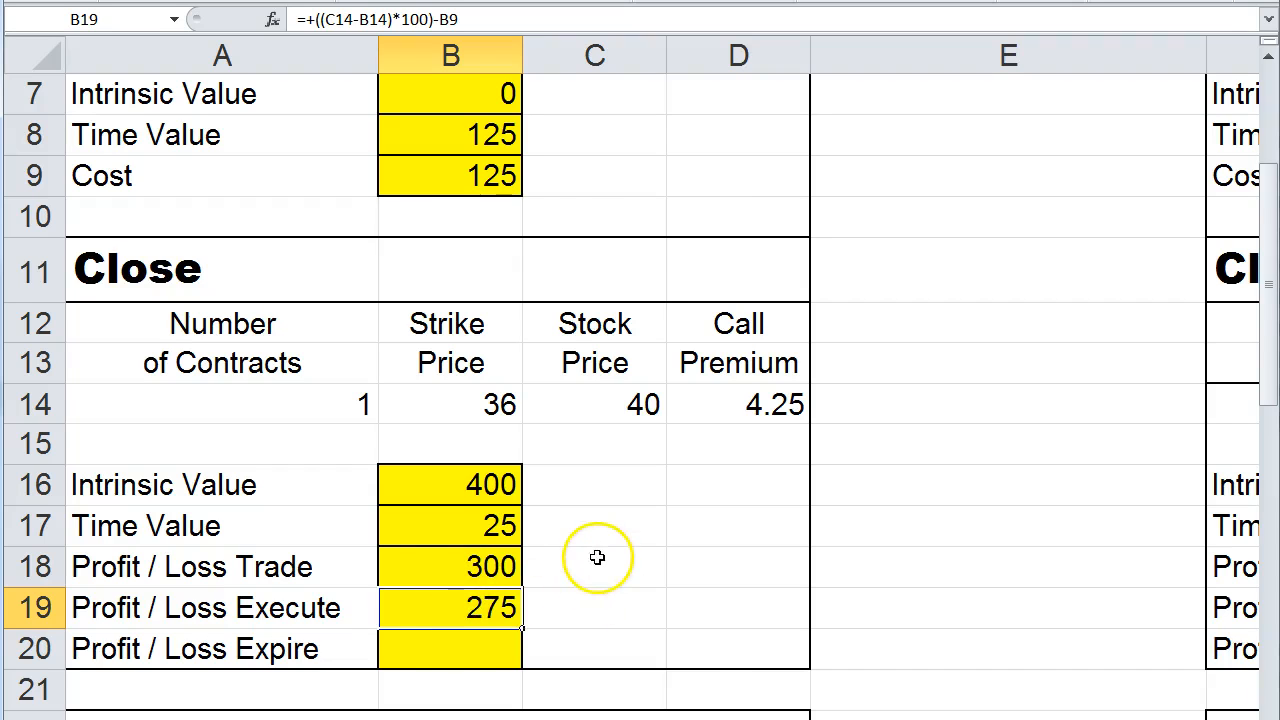
scroll(594, 555, down, 1)
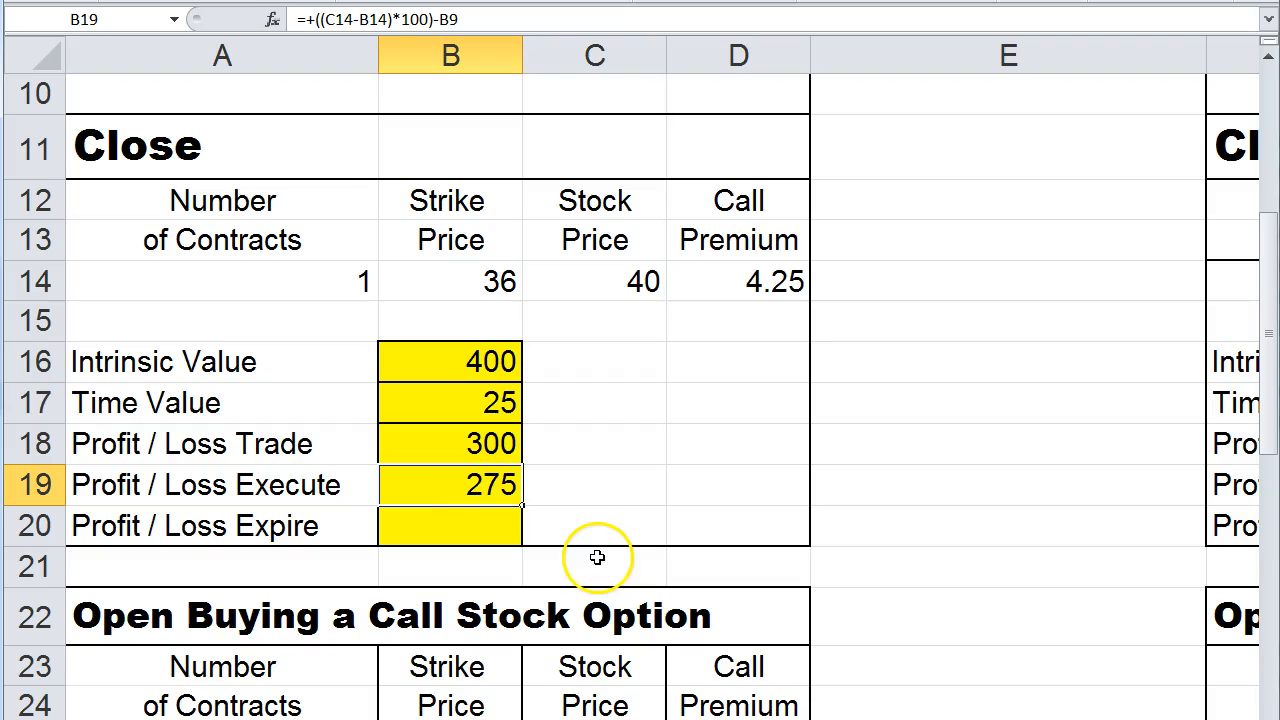
click(440, 443)
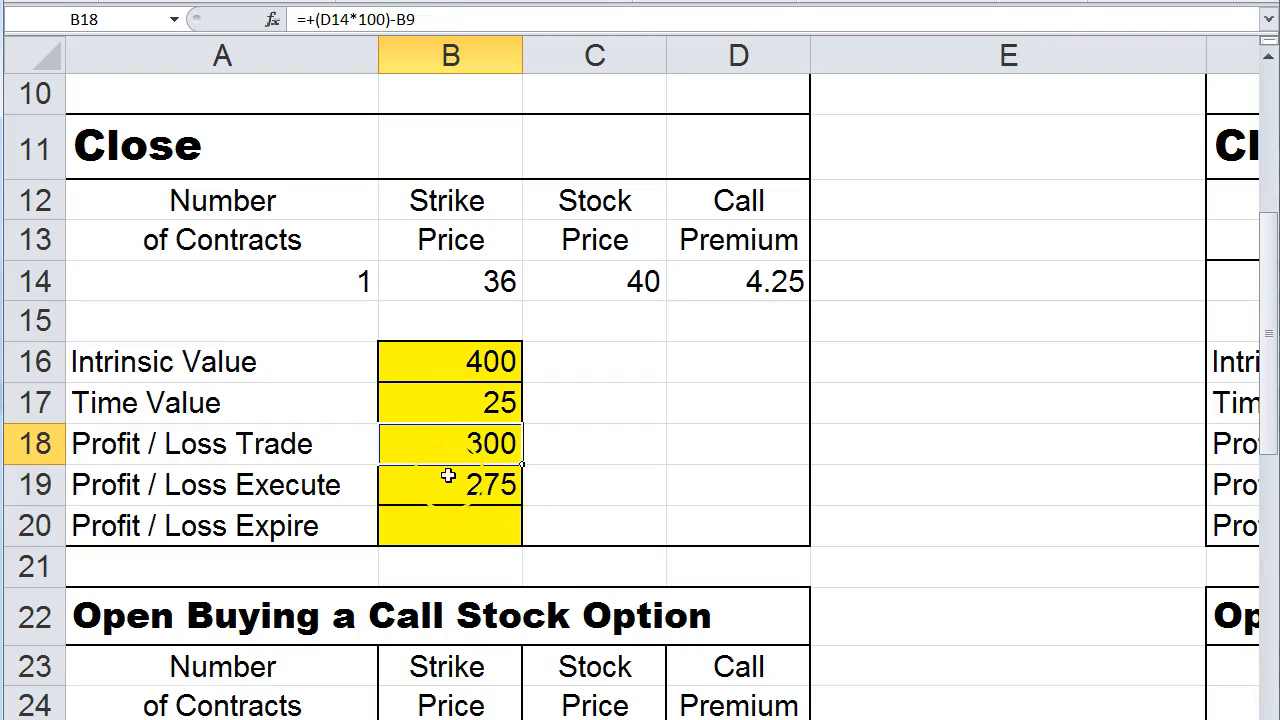
click(446, 487)
Enter the Profit / Loss Expire formula +B9*-1 in B20, turning the opening cost into a loss
click(443, 527)
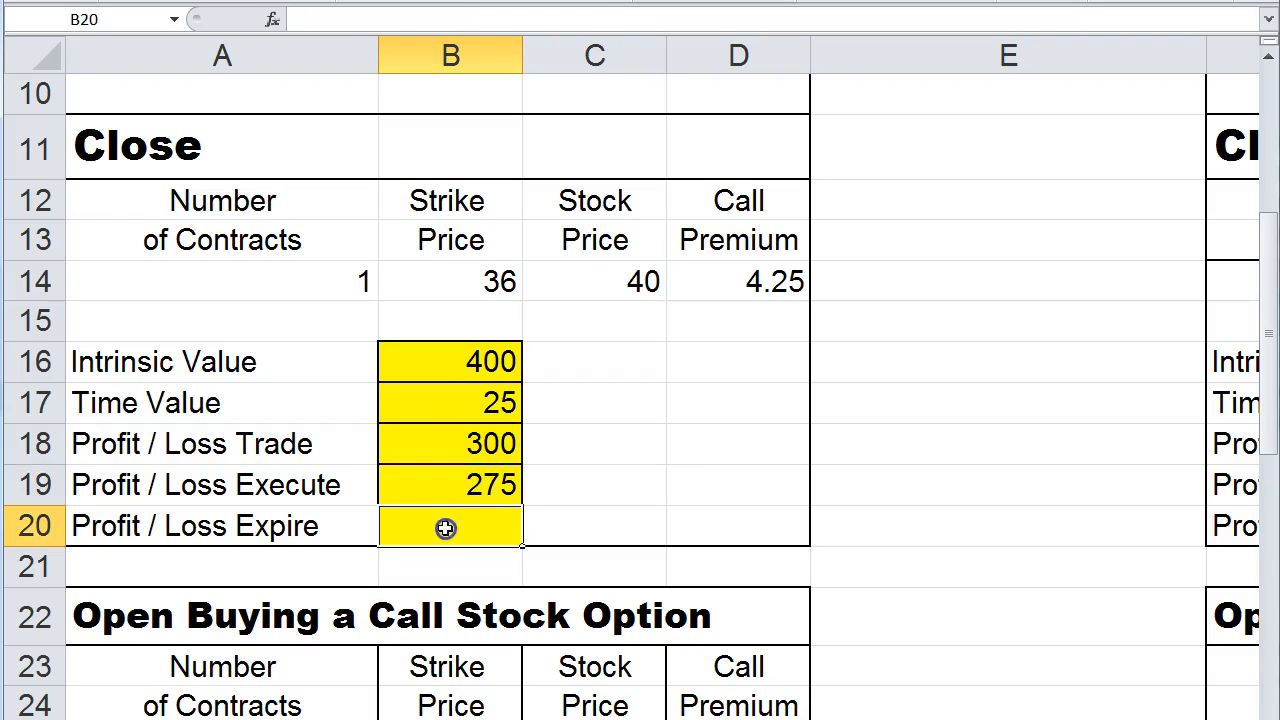
scroll(352, 484, up, 1)
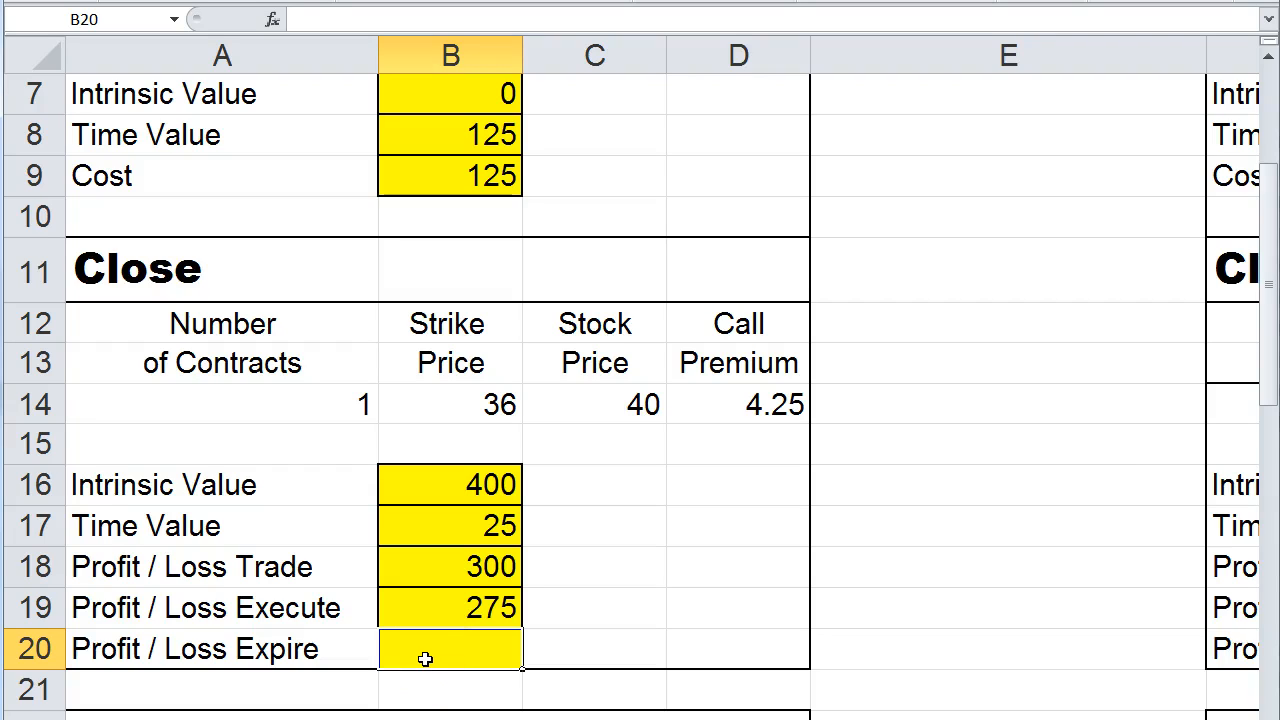
text(+)
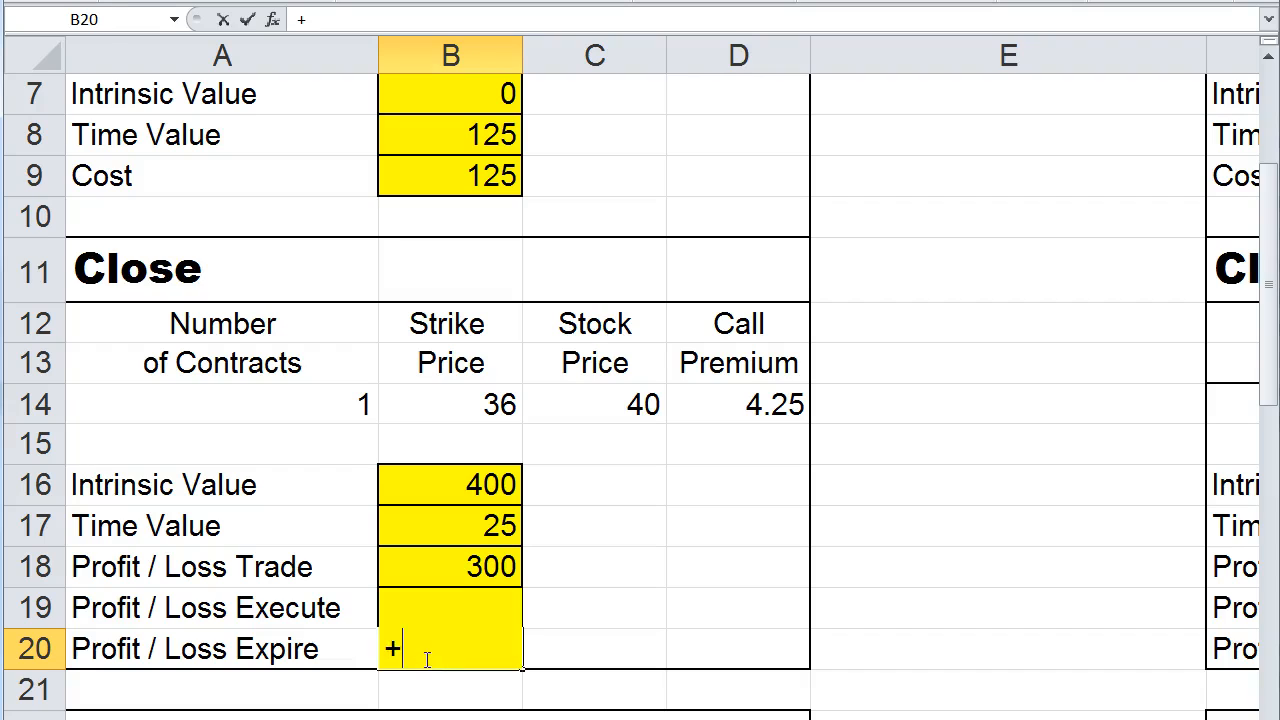
click(427, 178)
text(-1)
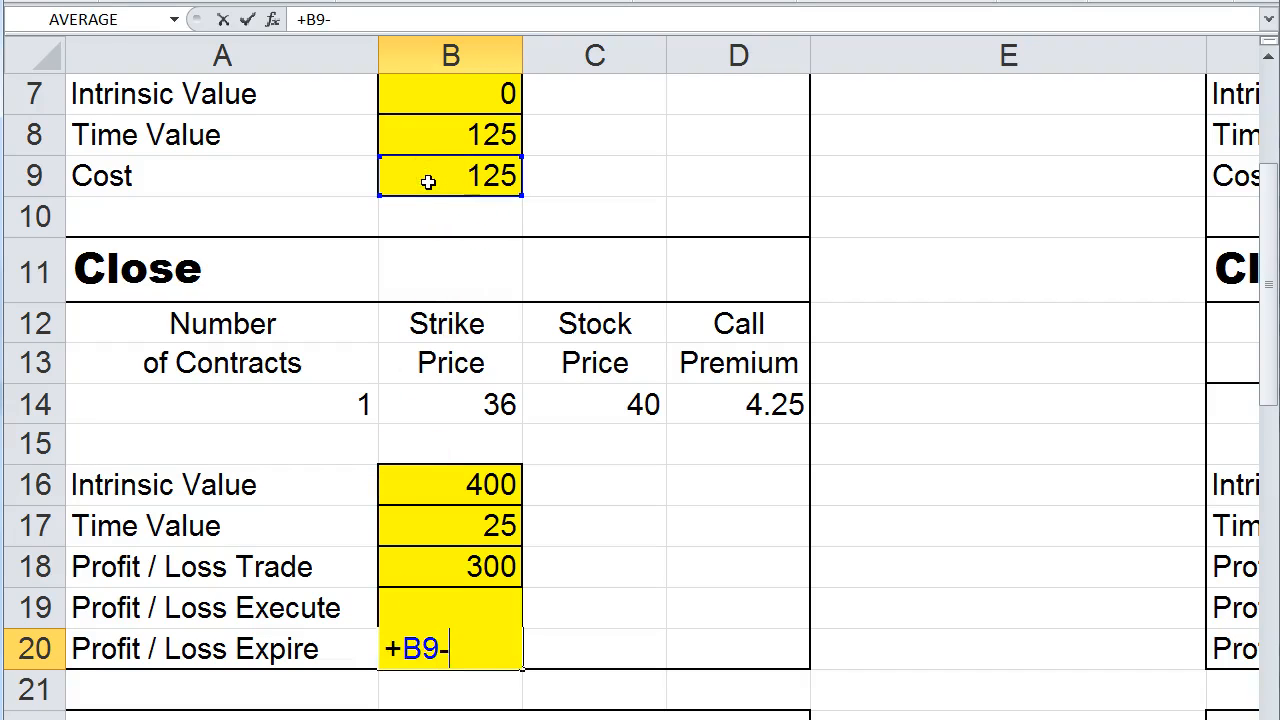
key(BackSpace)
key(BackSpace)
text(*-1)
key(Return)
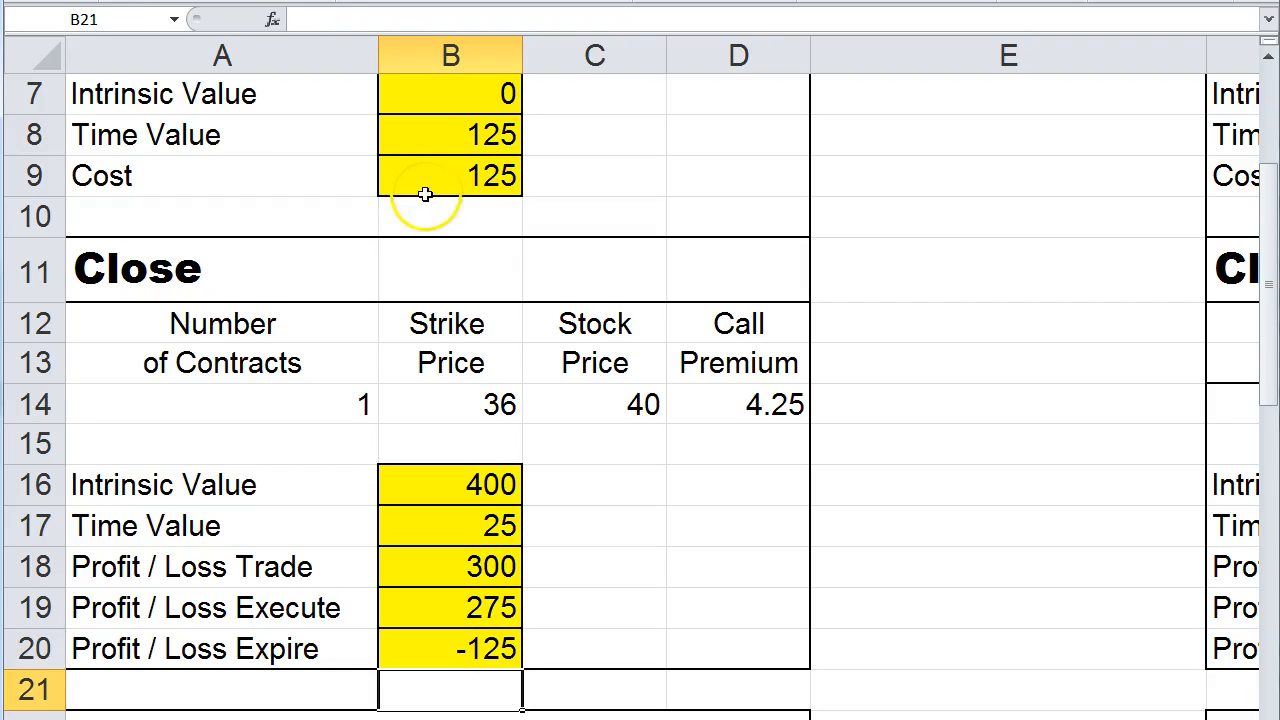
Review the Profit / Loss Expire formula in B20 against the opening cost and the first call option's opening data
click(412, 157)
click(428, 650)
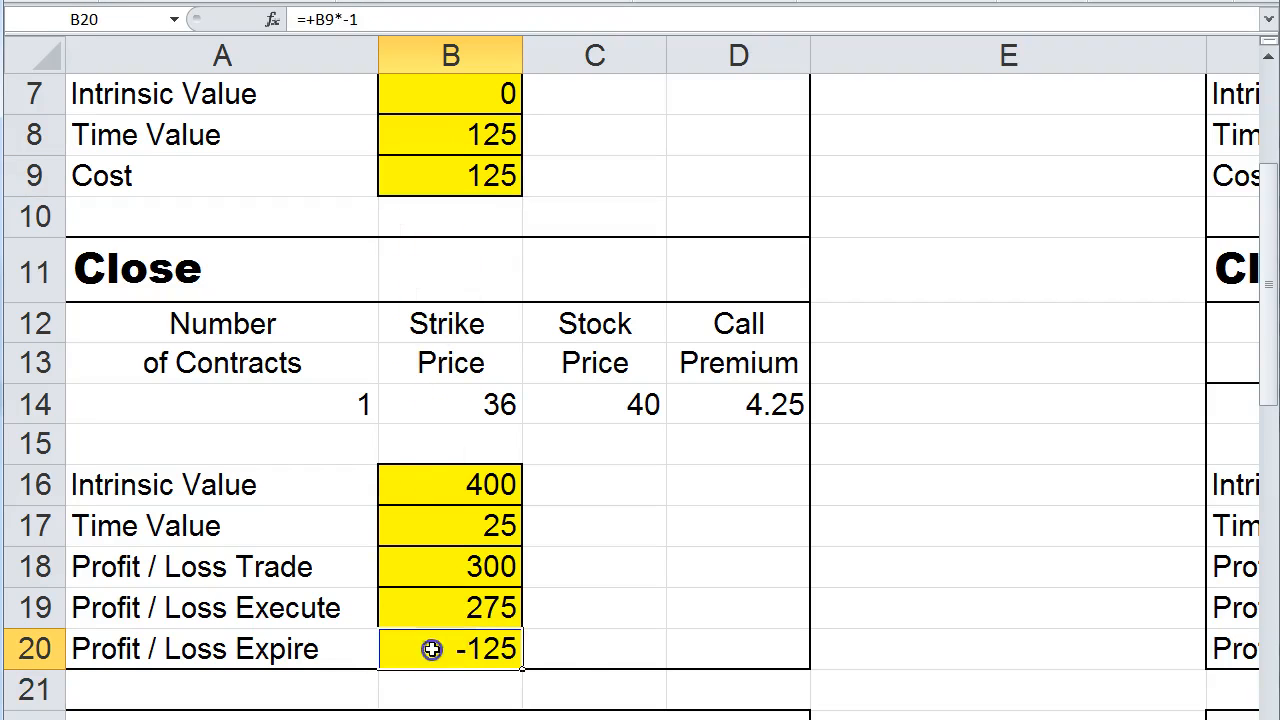
scroll(685, 446, up, 2)
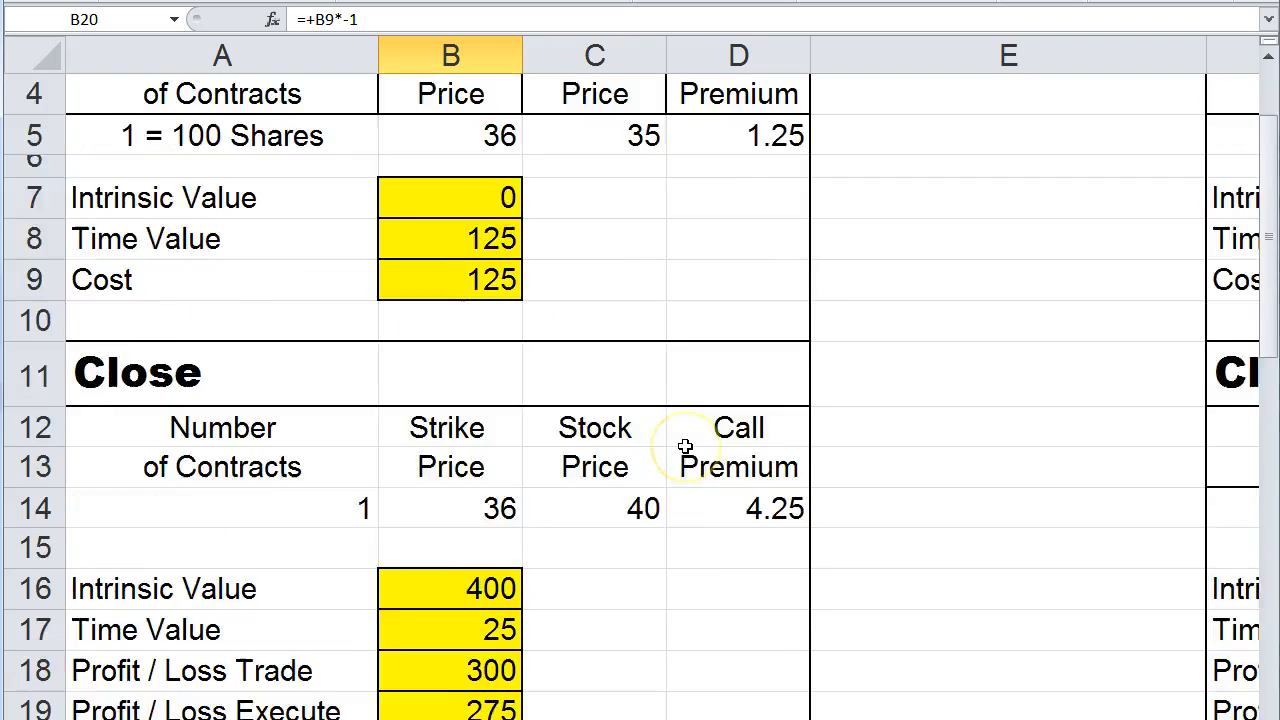
scroll(685, 442, down, 1)
scroll(688, 441, up, 1)
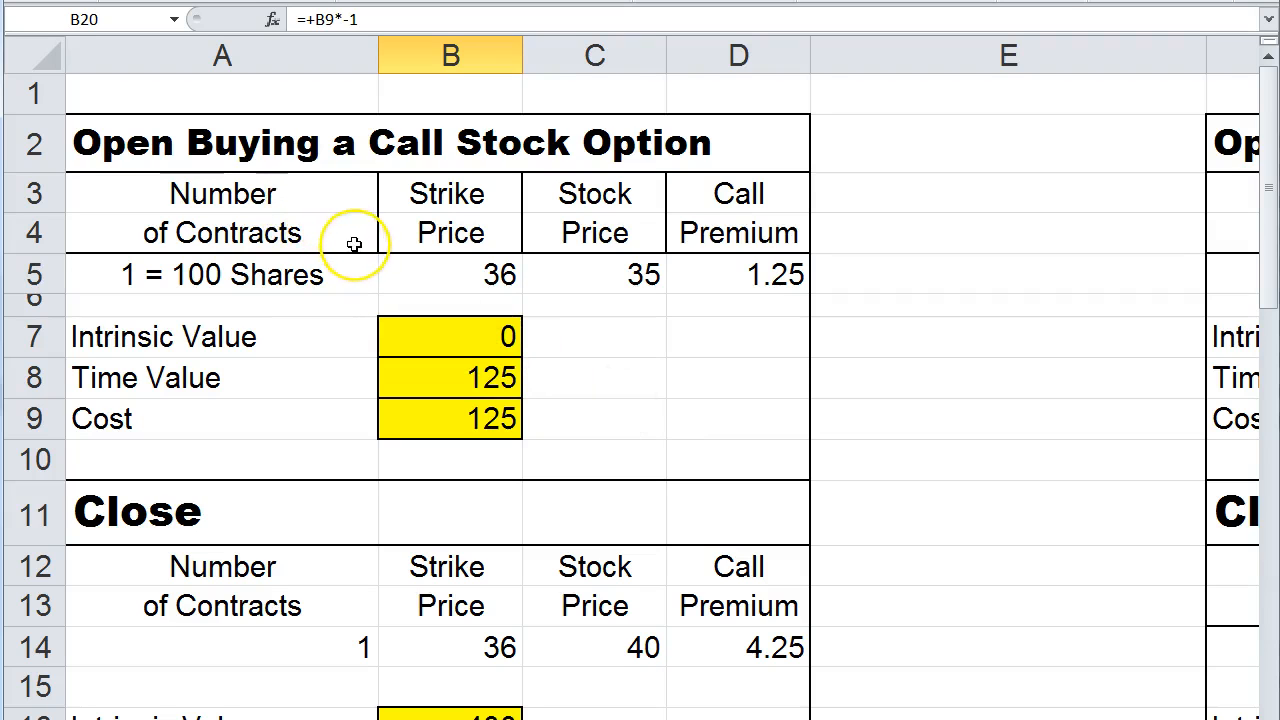
scroll(355, 245, down, 2)
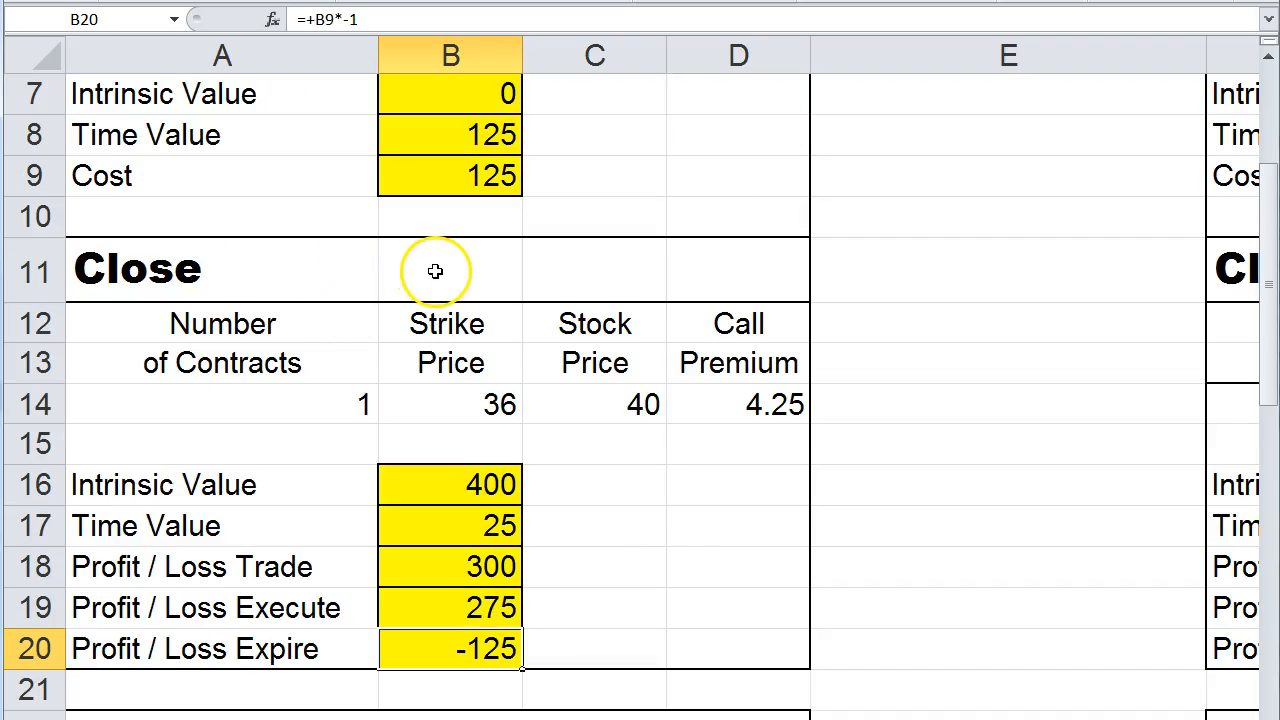
Look over the second call option exercise from row 22, checking its number of contracts in A25 against the first exercise
scroll(435, 271, down, 3)
scroll(371, 414, down, 4)
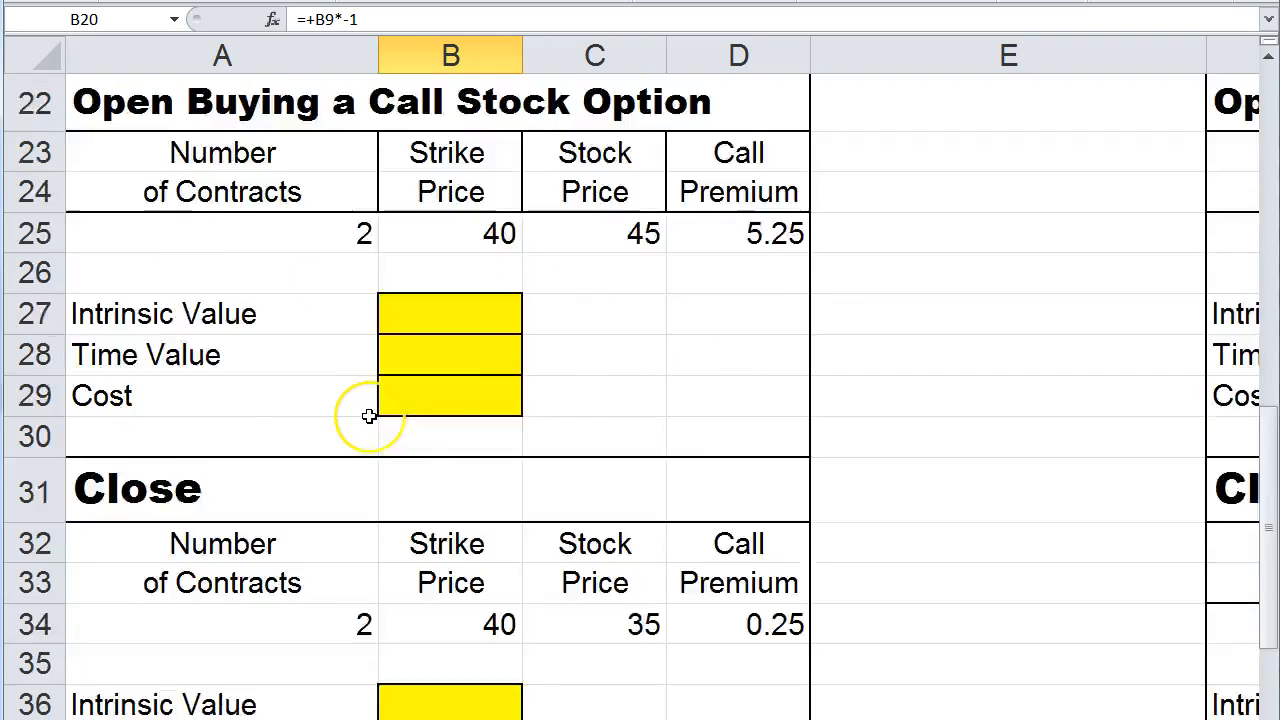
scroll(369, 416, up, 6)
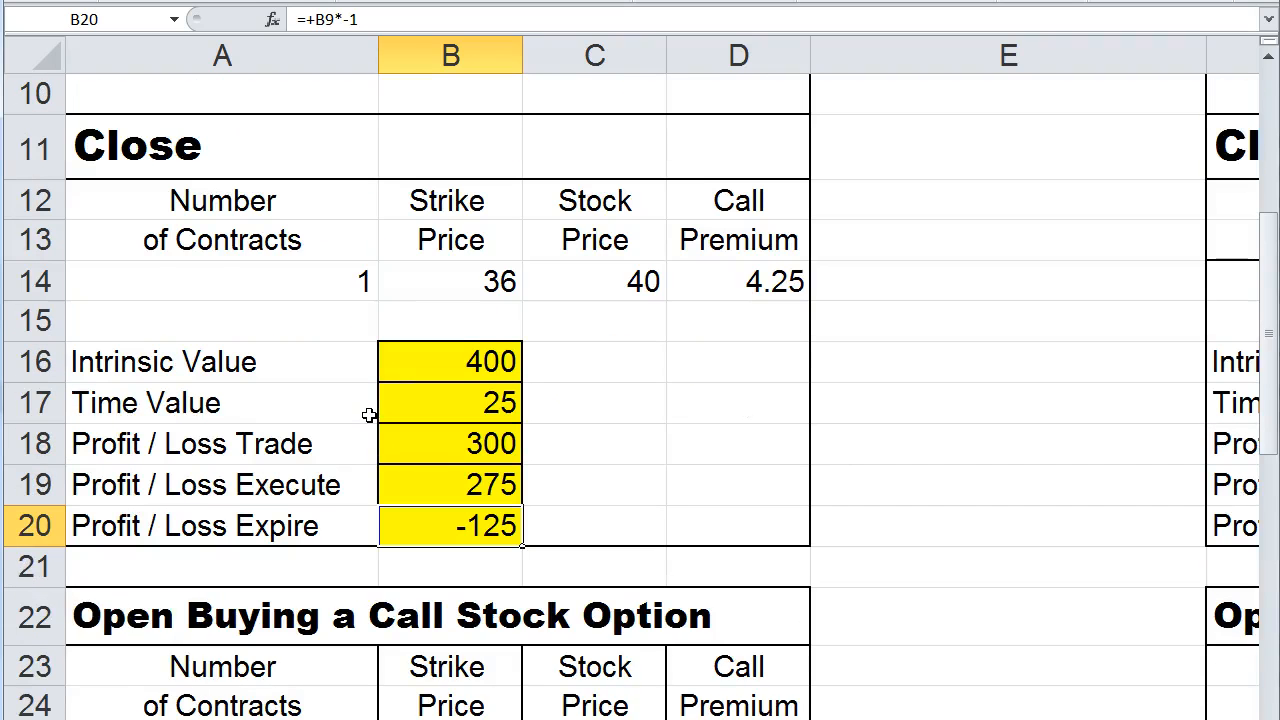
scroll(369, 415, down, 3)
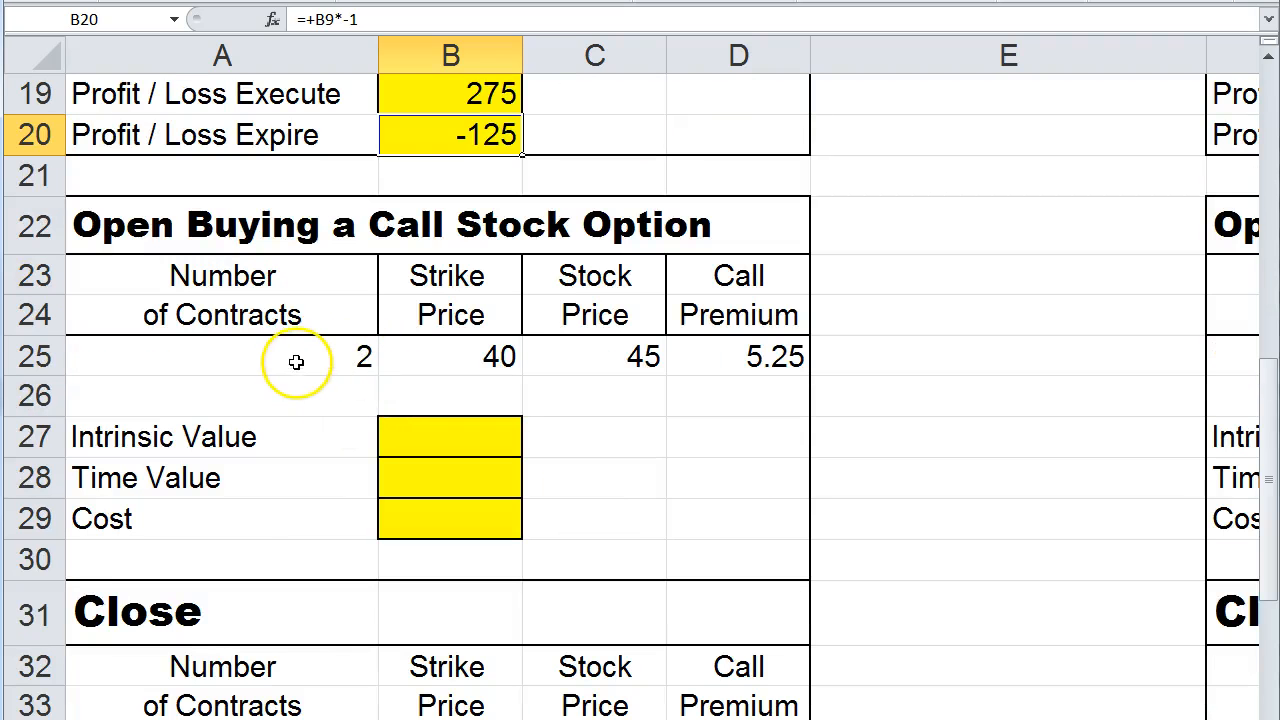
click(279, 354)
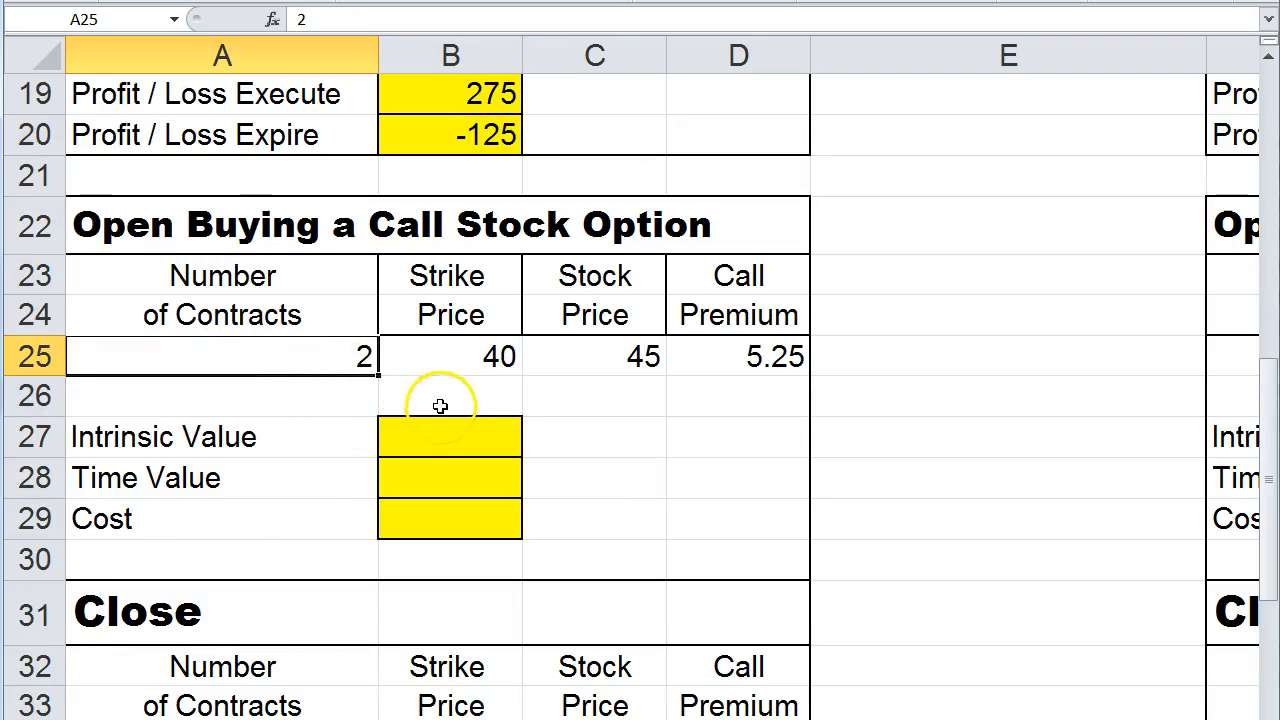
scroll(440, 406, up, 6)
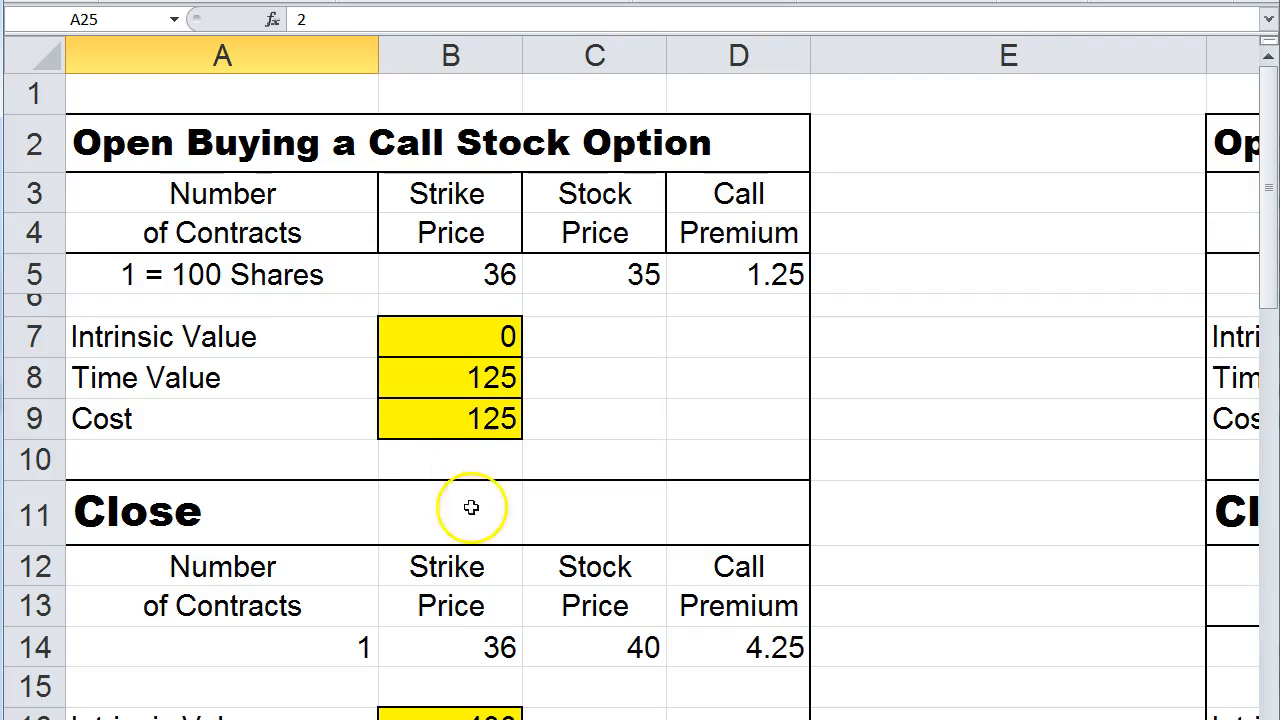
Go to the put stock option exercise in columns F to I and select its opening Intrinsic Value cell G7
drag(848, 719, 920, 719)
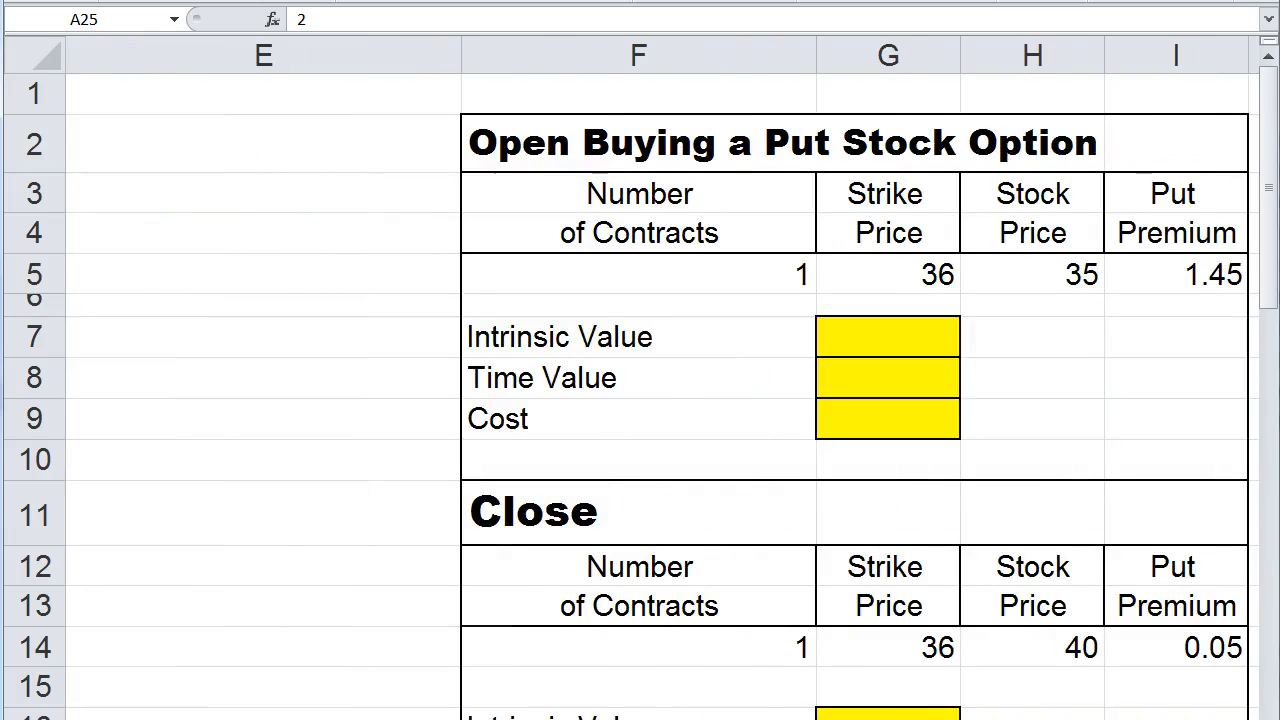
click(1250, 719)
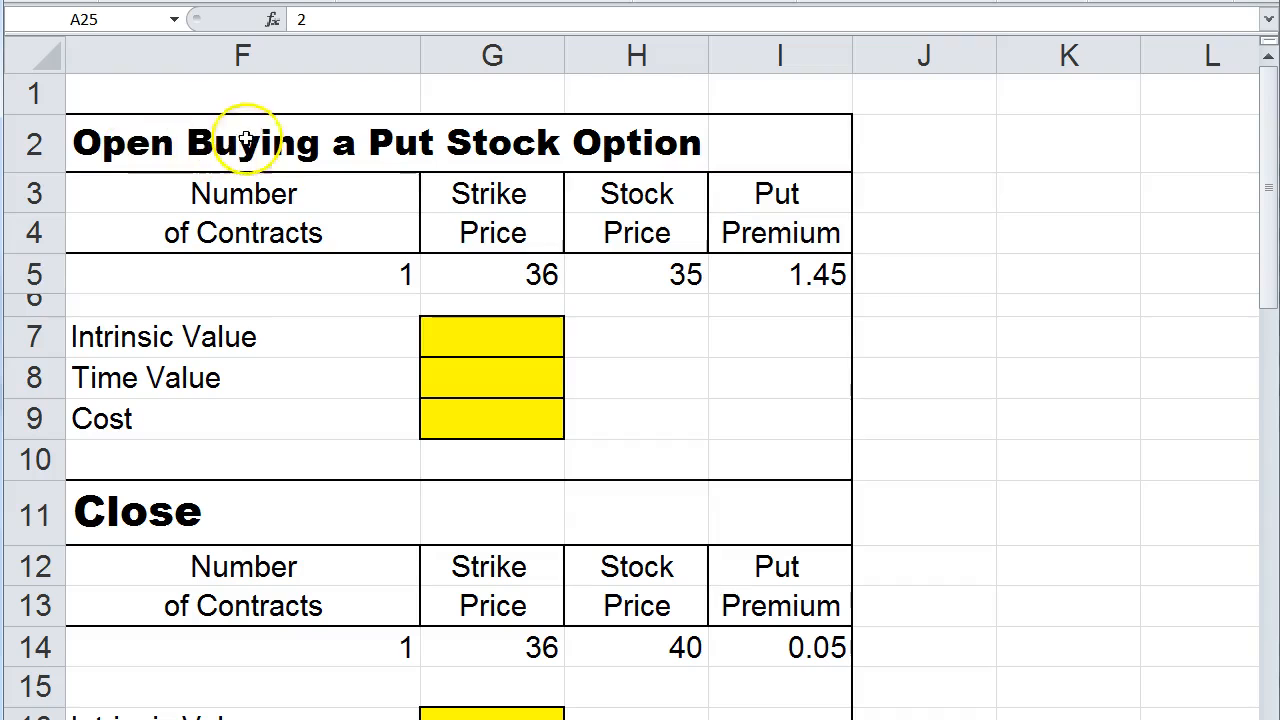
click(482, 348)
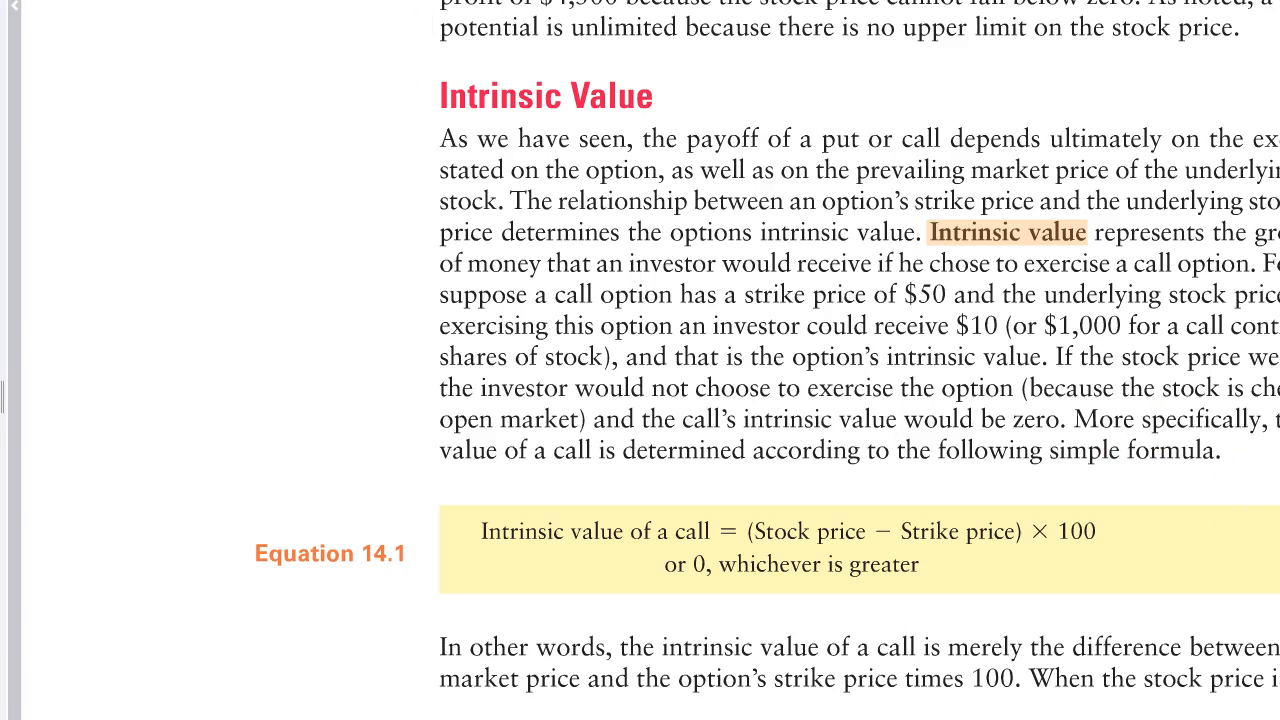
Switch to the textbook PDF and look up the intrinsic value equations for a call (14.1) and a put (14.2)
scroll(640, 360, down, 2)
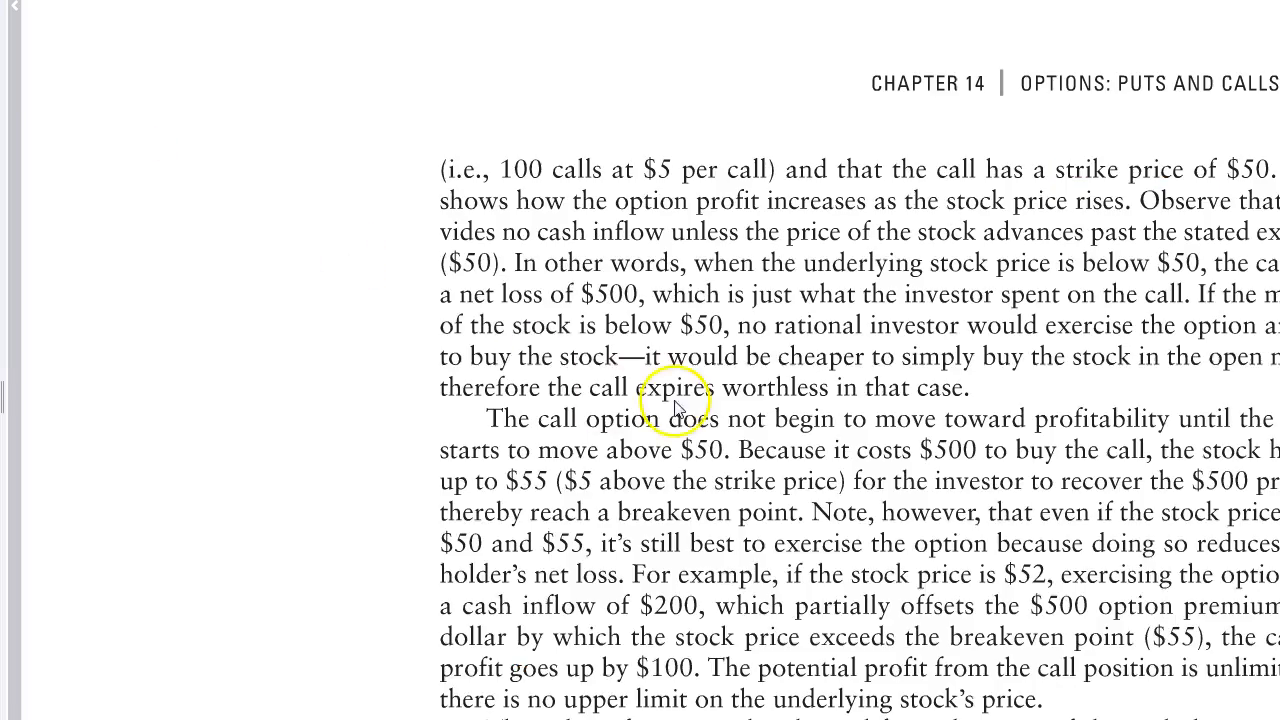
scroll(677, 406, down, 5)
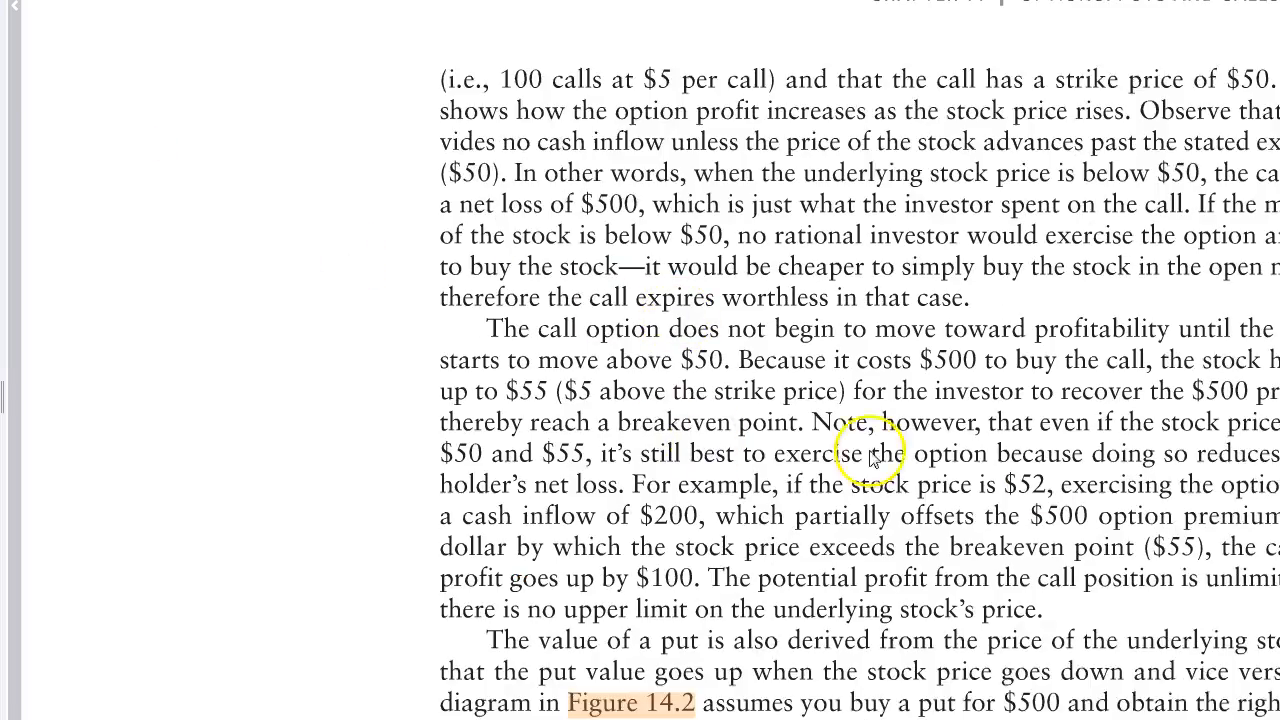
scroll(930, 635, down, 5)
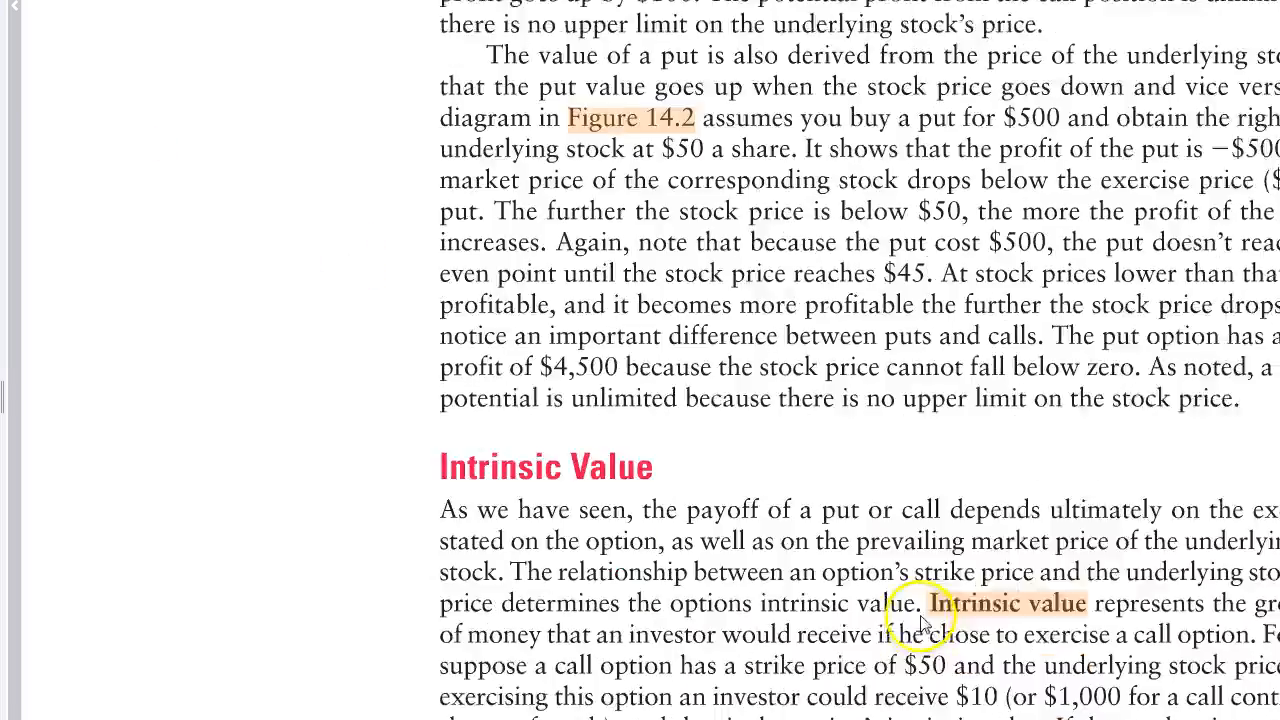
scroll(1248, 700, down, 2)
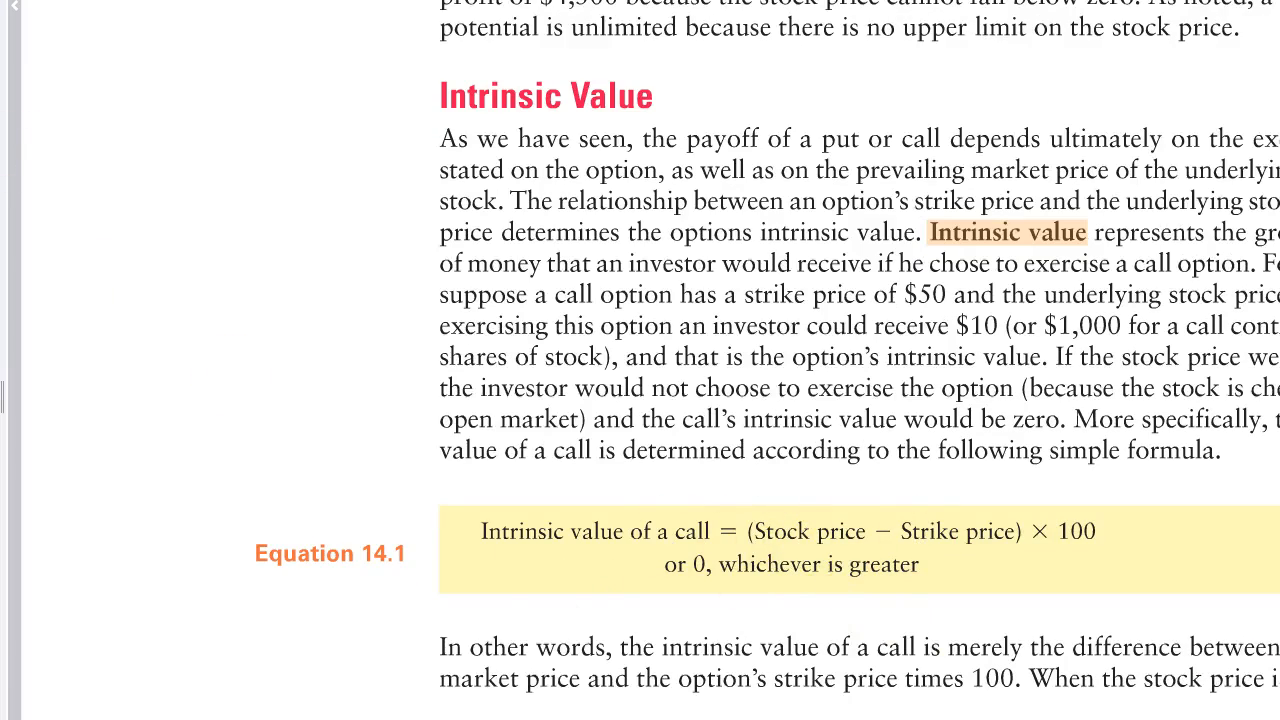
key(Page_Down)
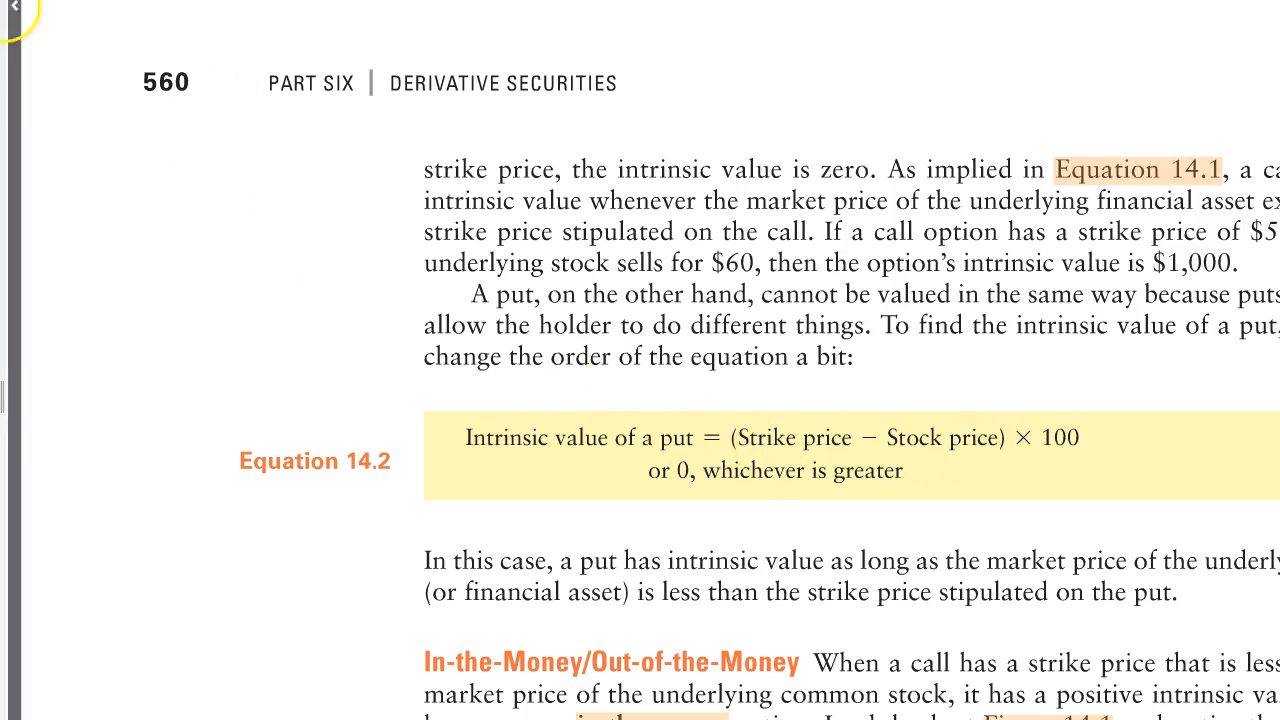
key(Page_Down)
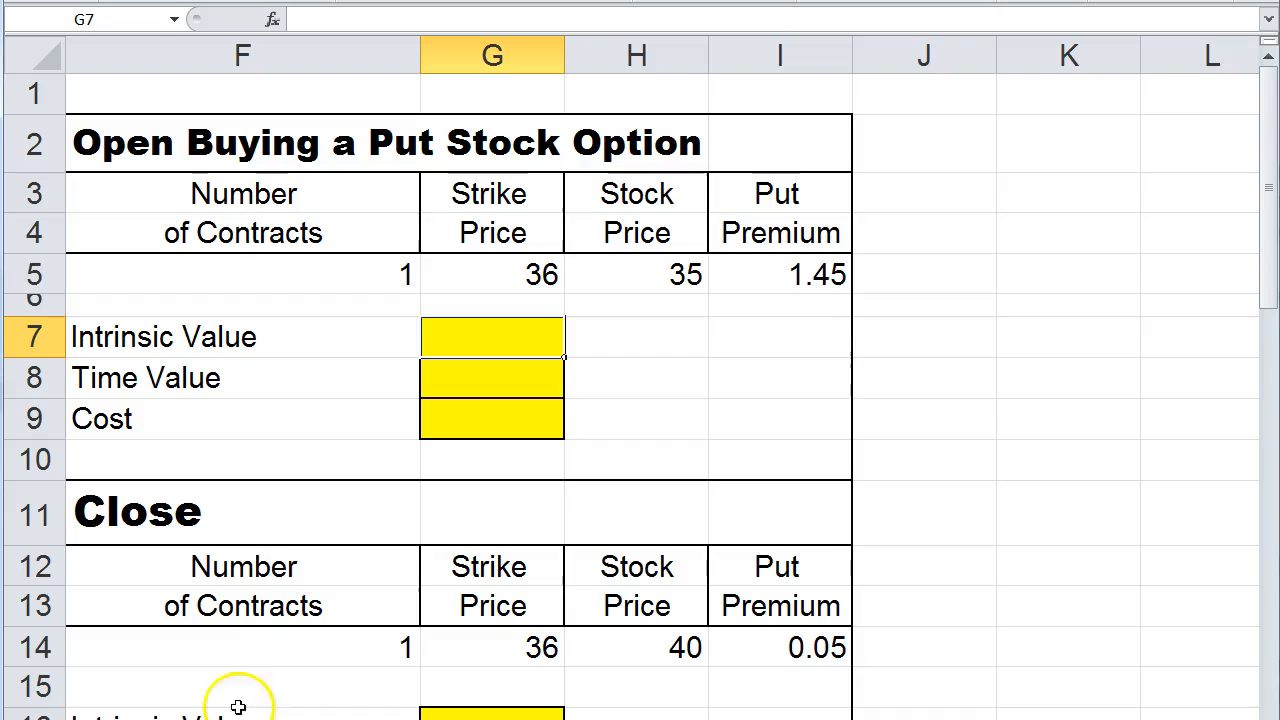
Back in the spreadsheet, enter the put's opening intrinsic value formula +G5-H5*100 in G7, strike price minus stock price
text(+)
click(459, 274)
text(-)
click(612, 275)
text(*)
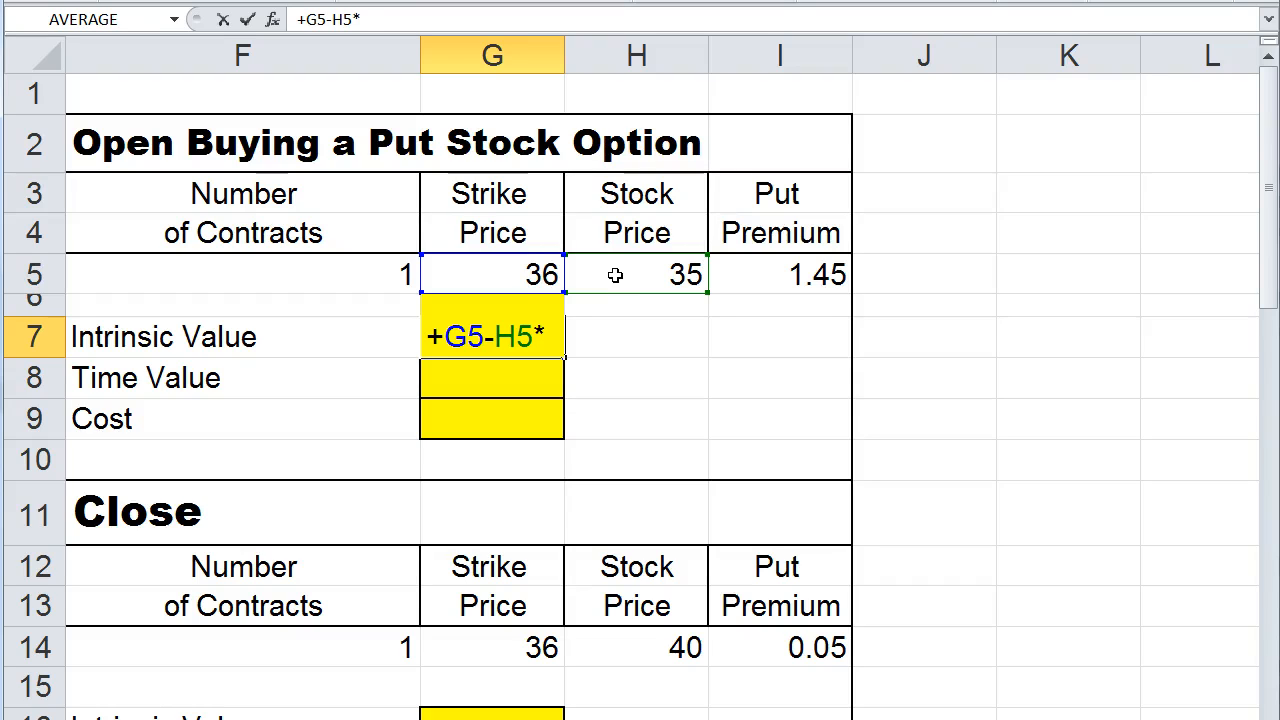
text(10)
key(Return)
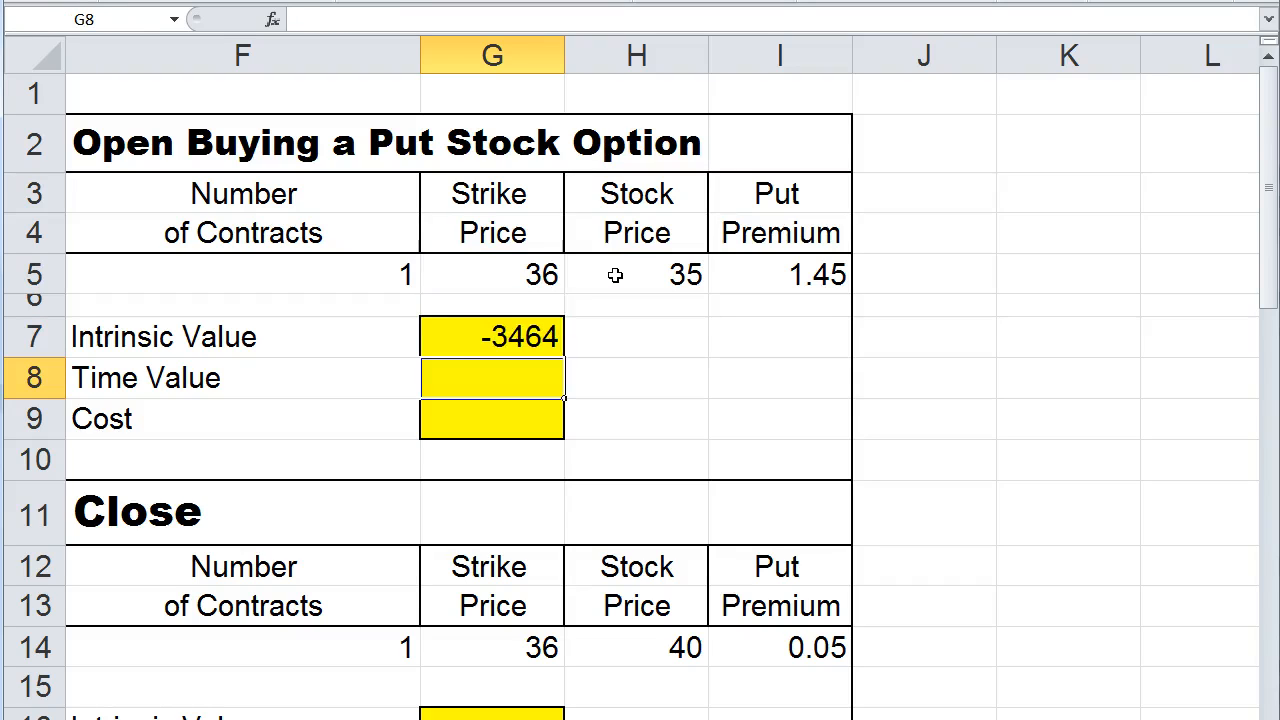
Correct the G7 formula to =+(G5-H5)*100 by adding parentheses around the strike minus stock price difference
click(480, 340)
click(310, 19)
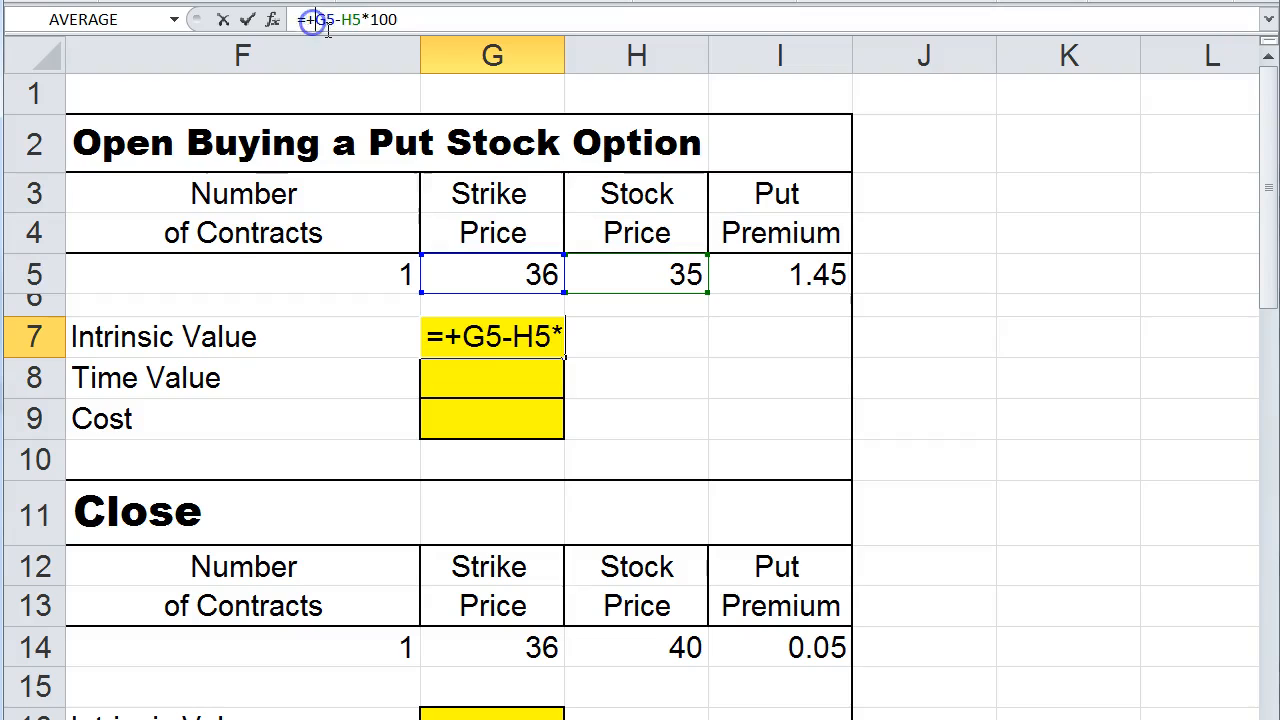
text(()
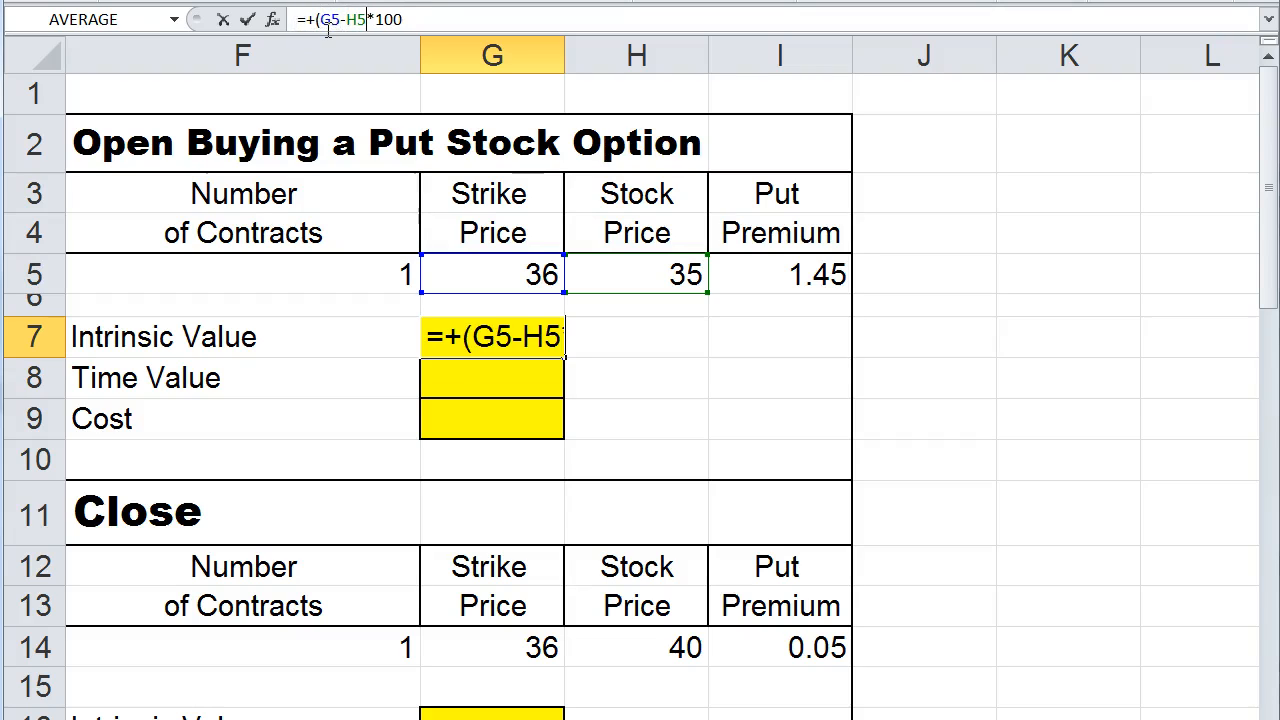
text())
key(Return)
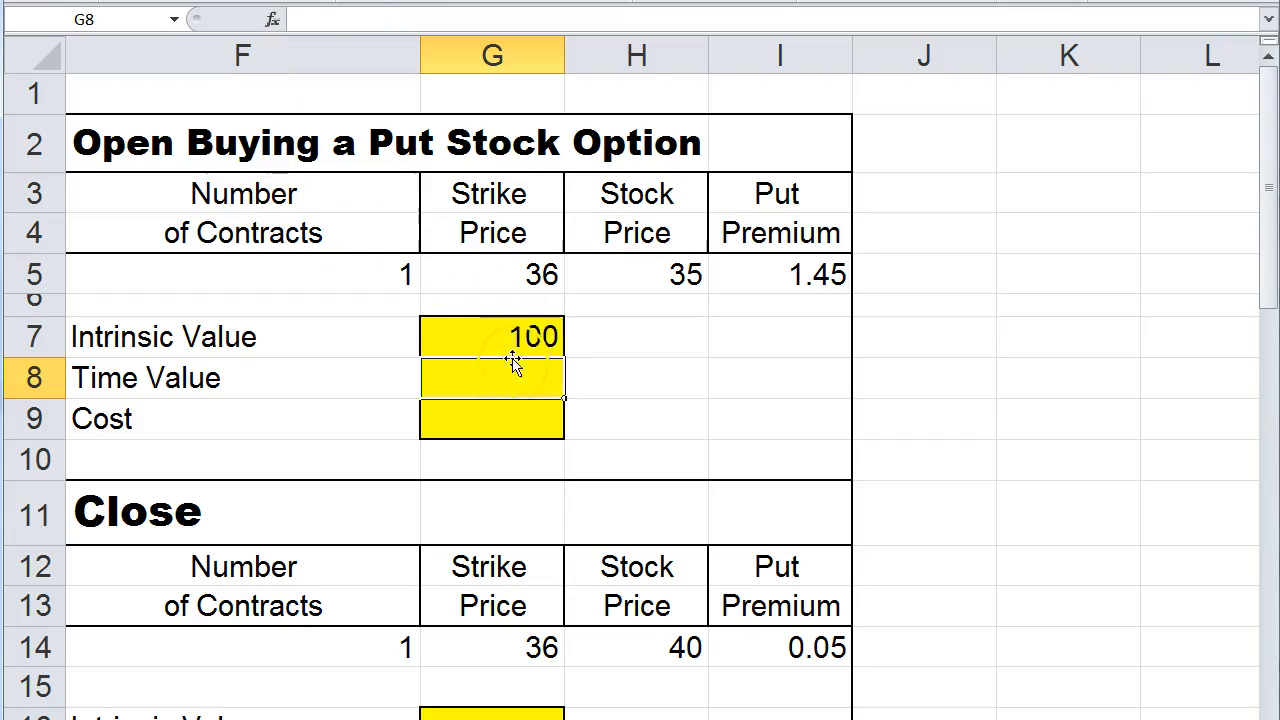
click(491, 337)
Enter the put's opening time value formula +(I5*100)-G7 in G8, subtracting intrinsic value from the premium times 100
click(488, 380)
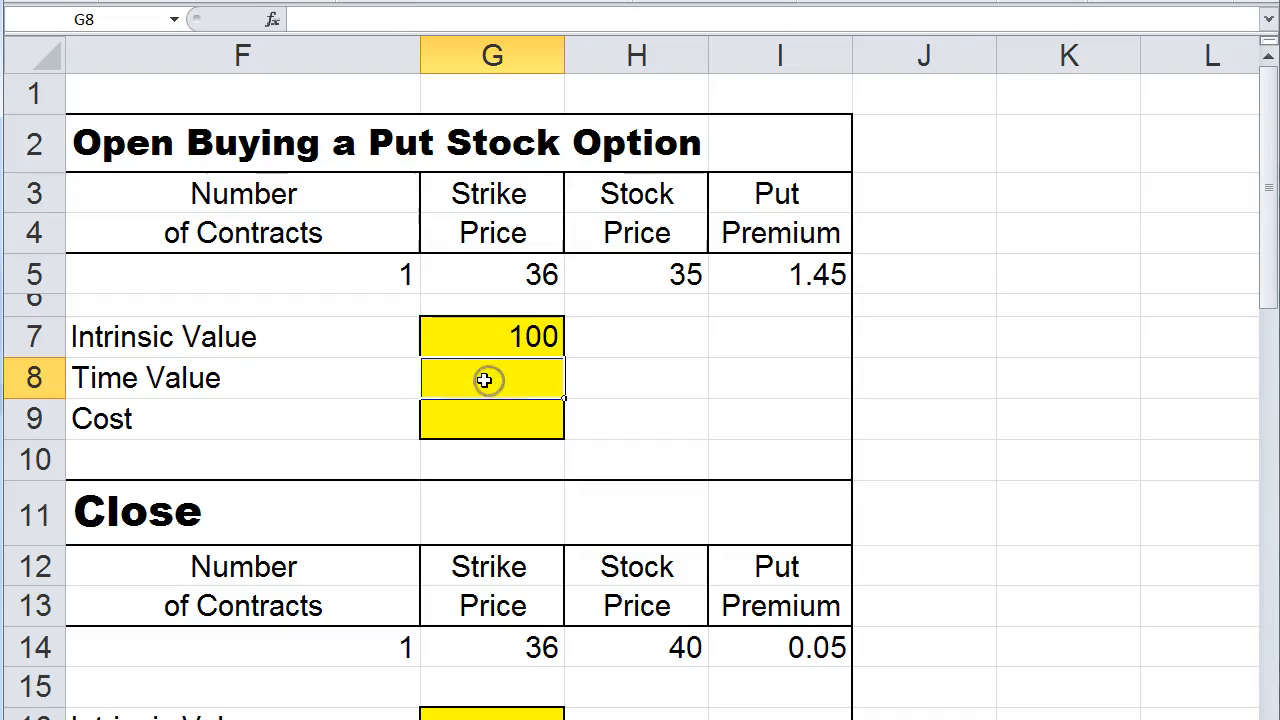
text(+)
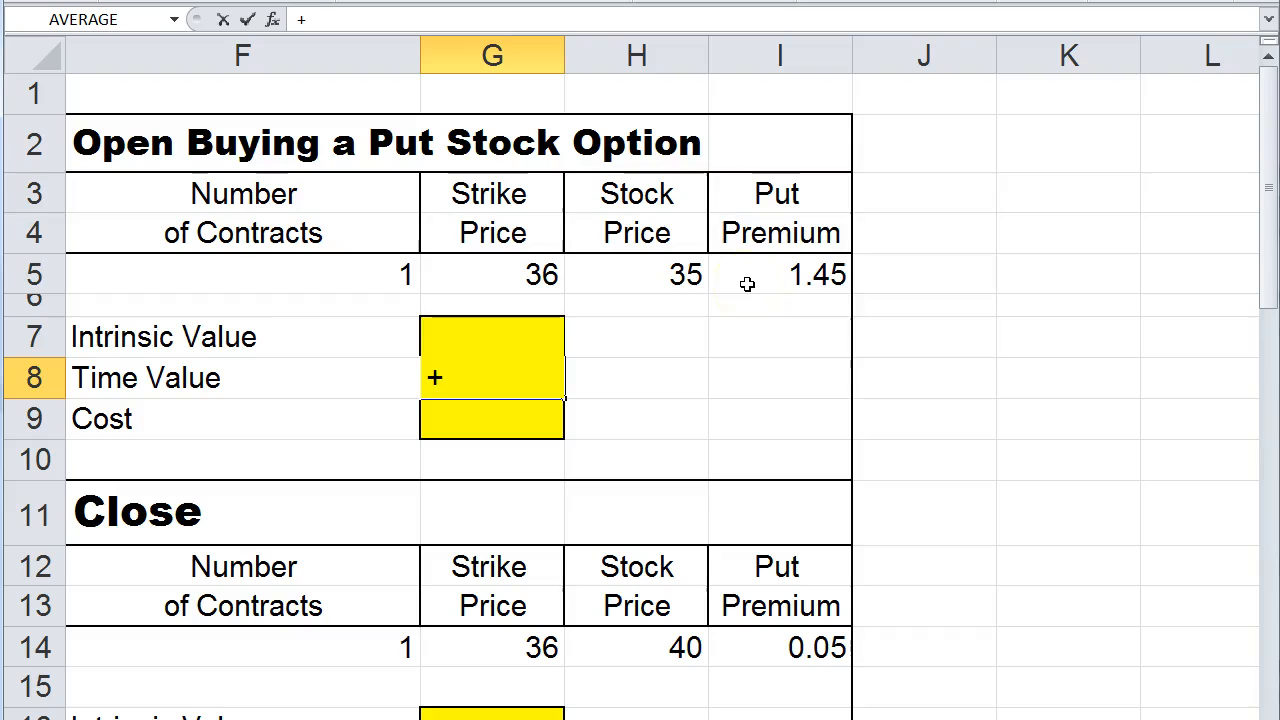
text(()
click(805, 276)
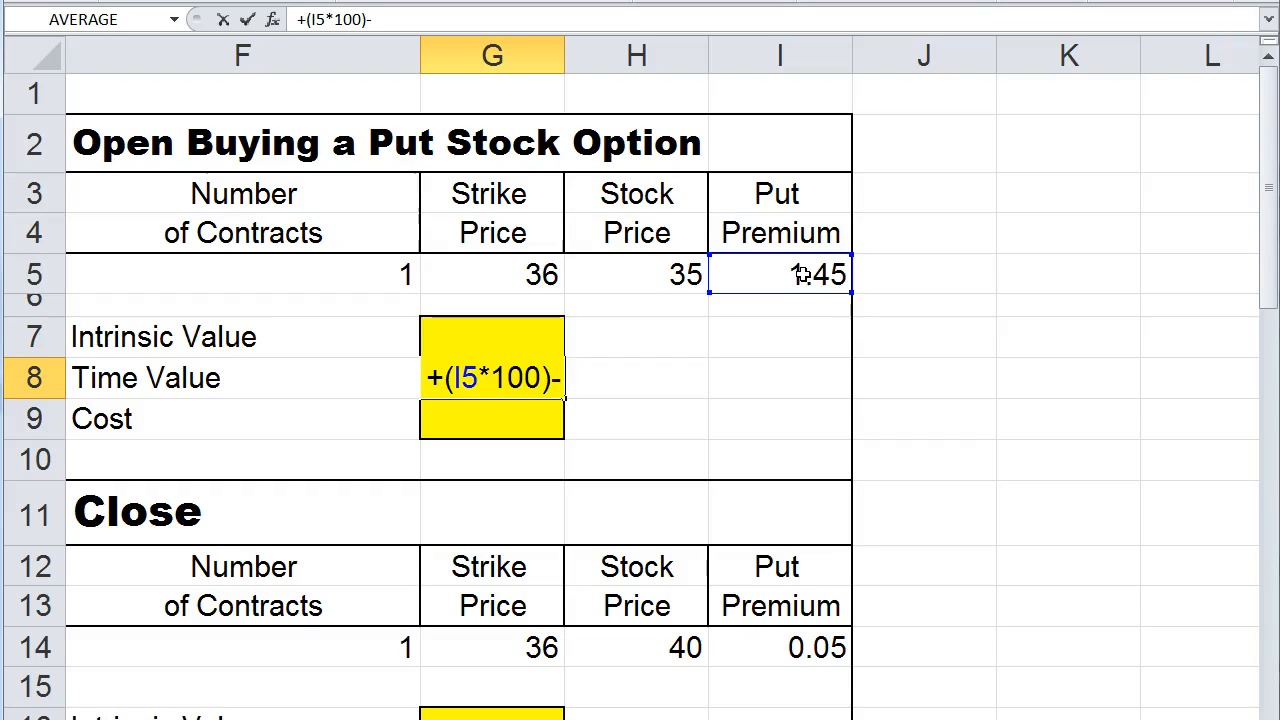
text(*100)-g)
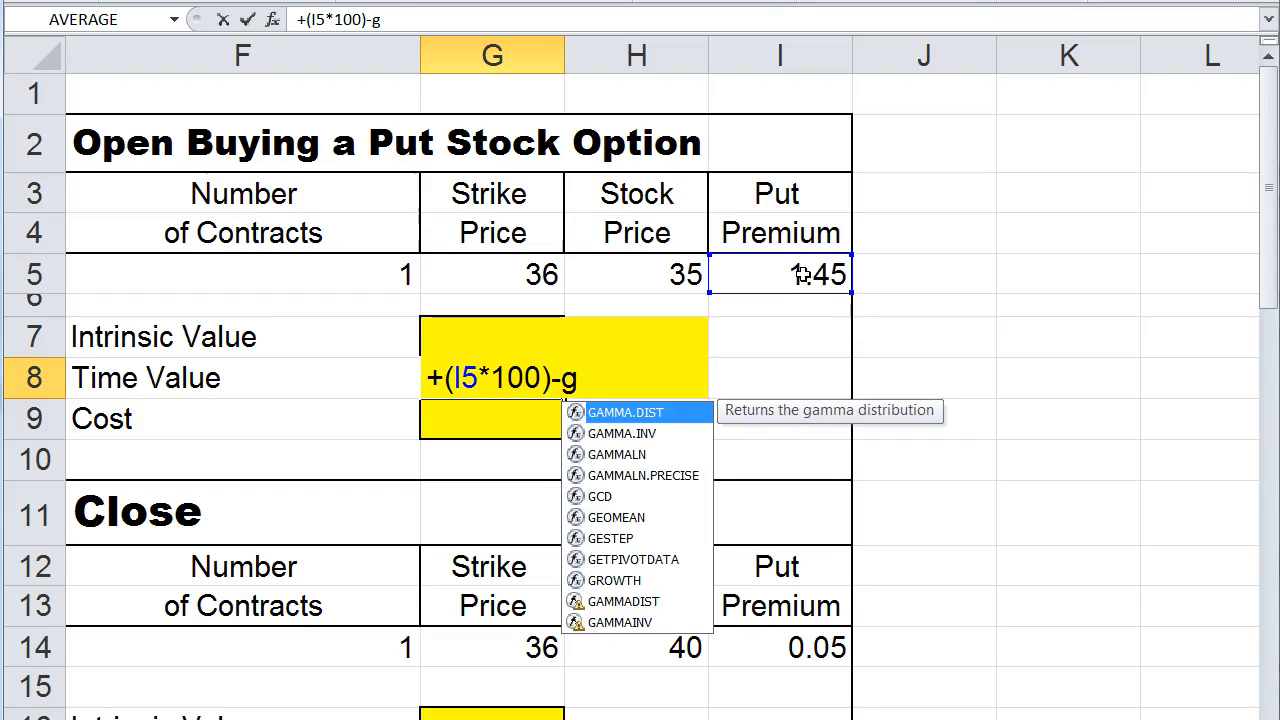
text(7)
key(Return)
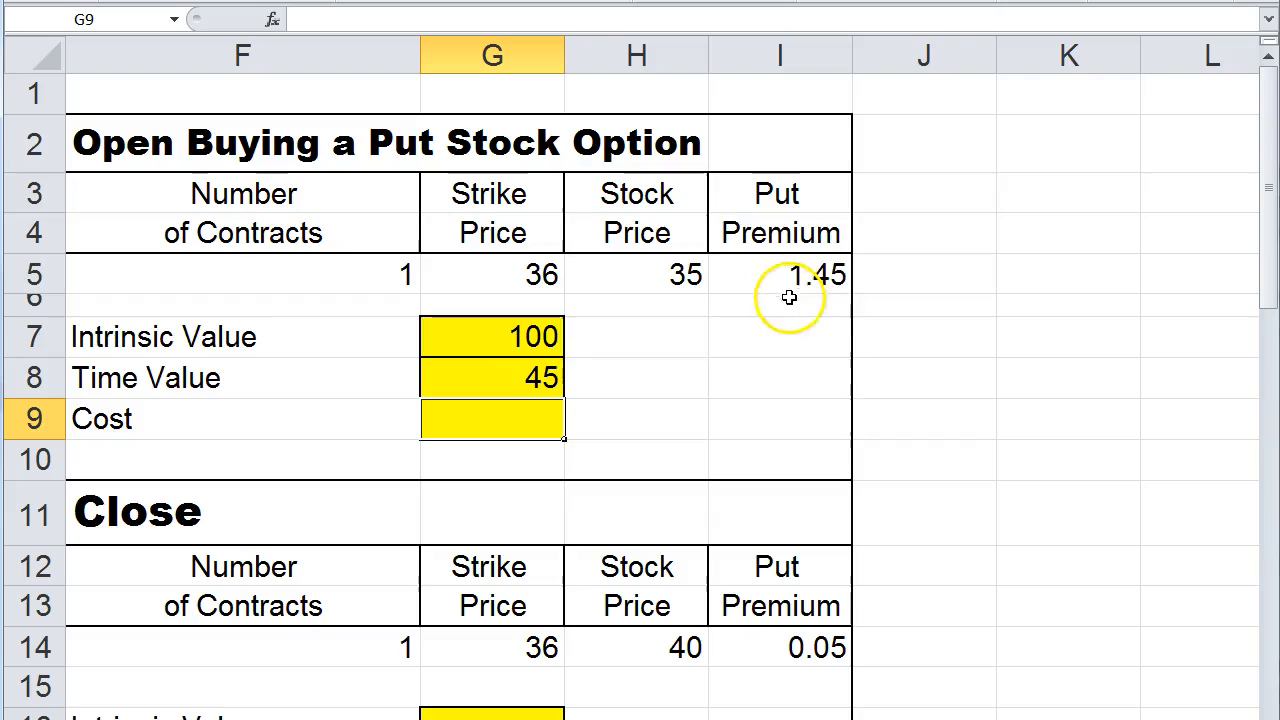
Review the time value formula in G8 against the intrinsic value in G7 and the put premium in I5
click(475, 376)
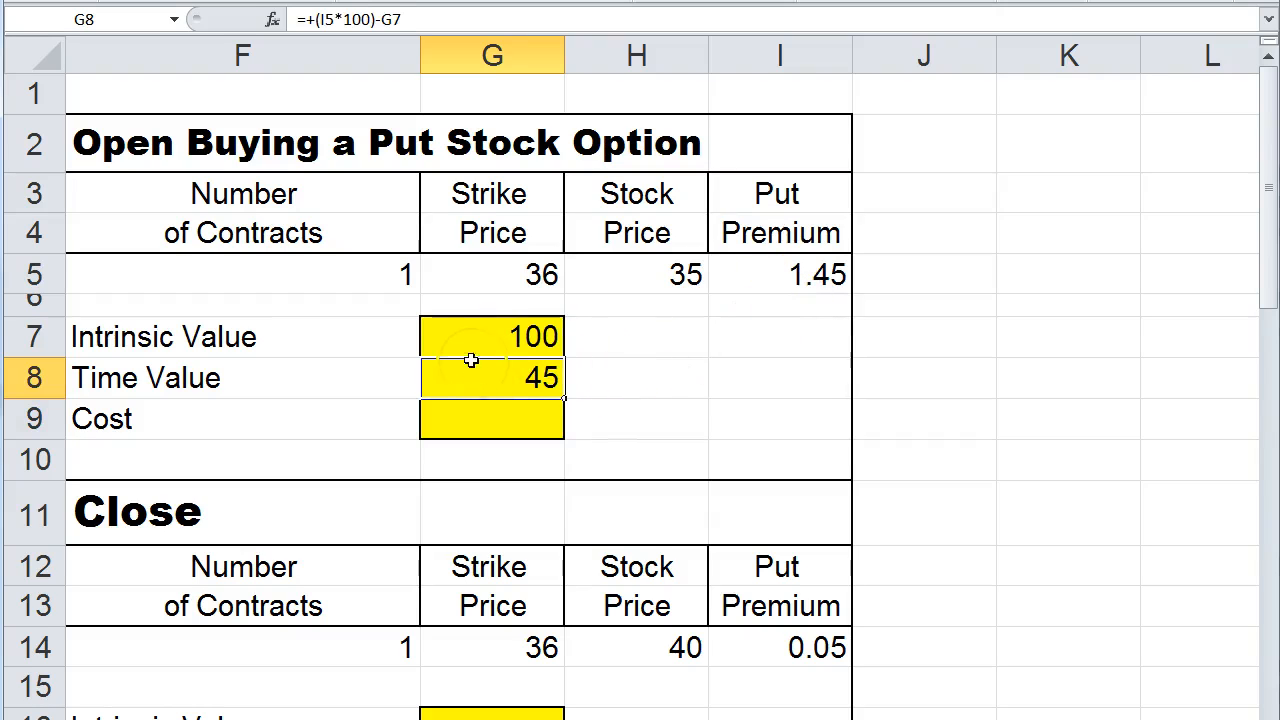
click(468, 336)
click(478, 382)
click(719, 278)
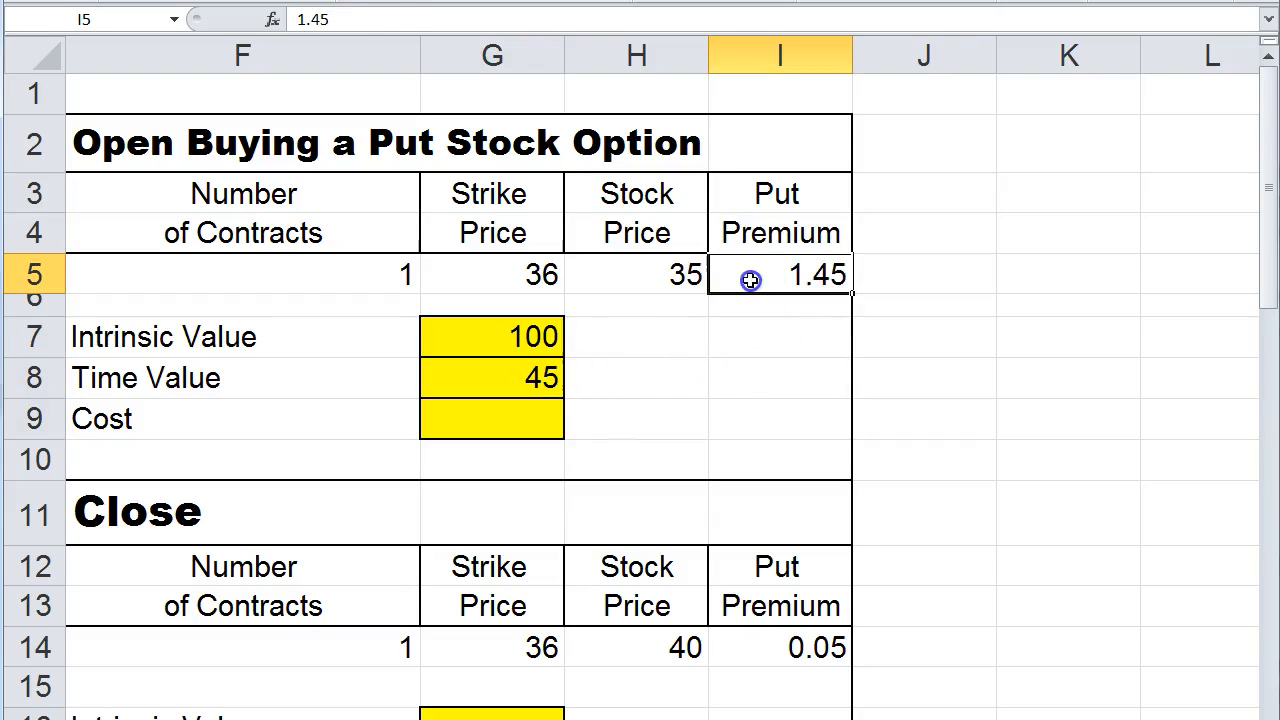
click(497, 423)
text(+)
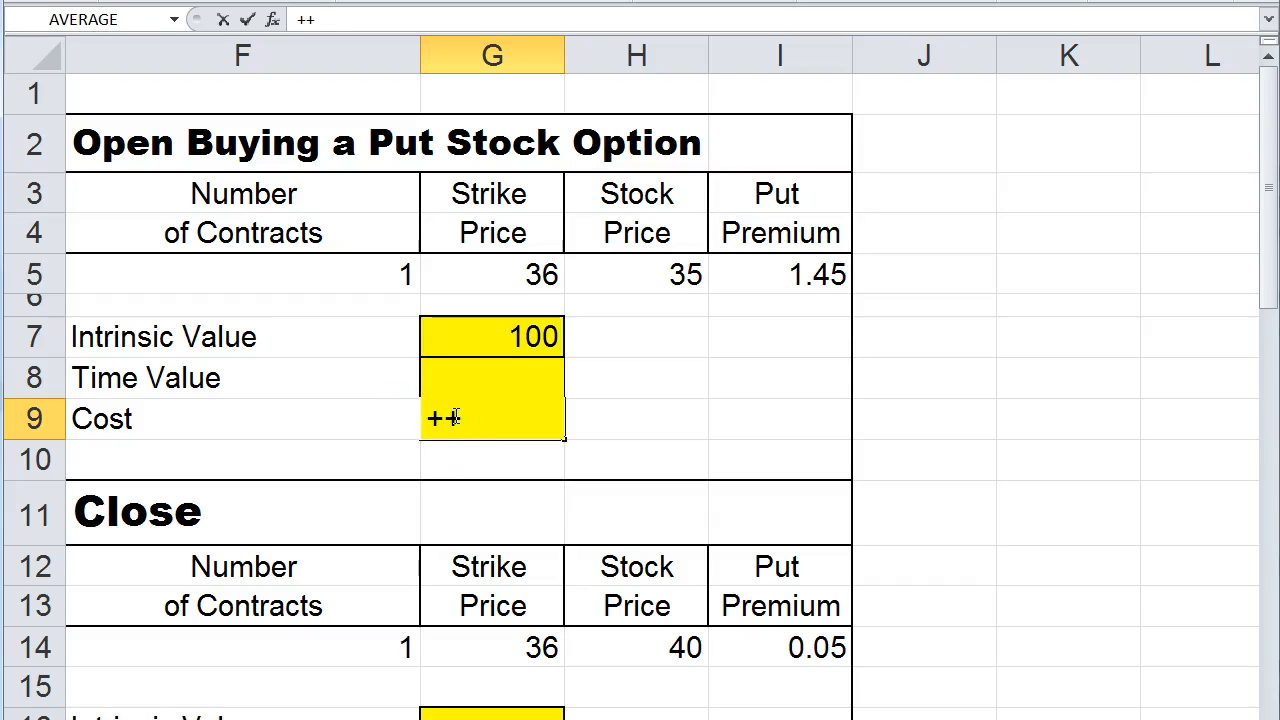
click(603, 376)
key(Left)
key(Return)
text(+)
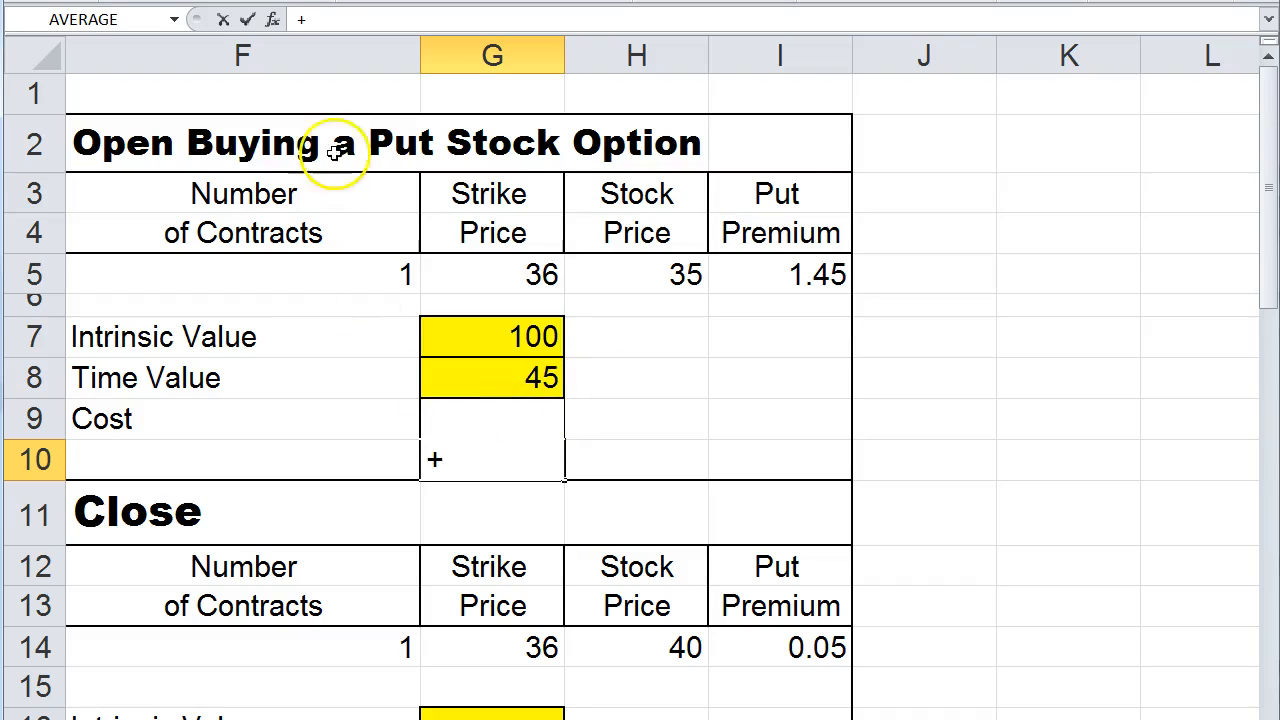
key(Escape)
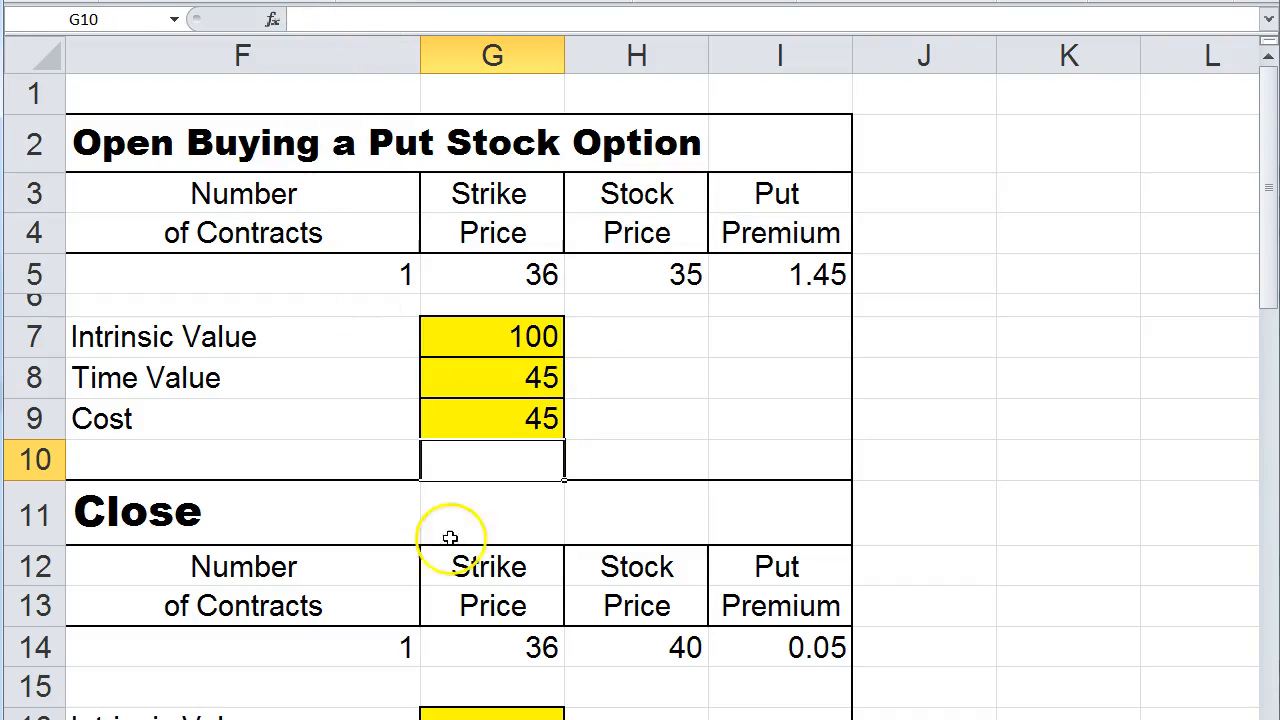
Enter the put's opening cost formula +G7+G8 in G9, adding intrinsic value and time value
click(443, 422)
text(+)
click(459, 336)
text(+)
key(Down)
key(Up)
key(Up)
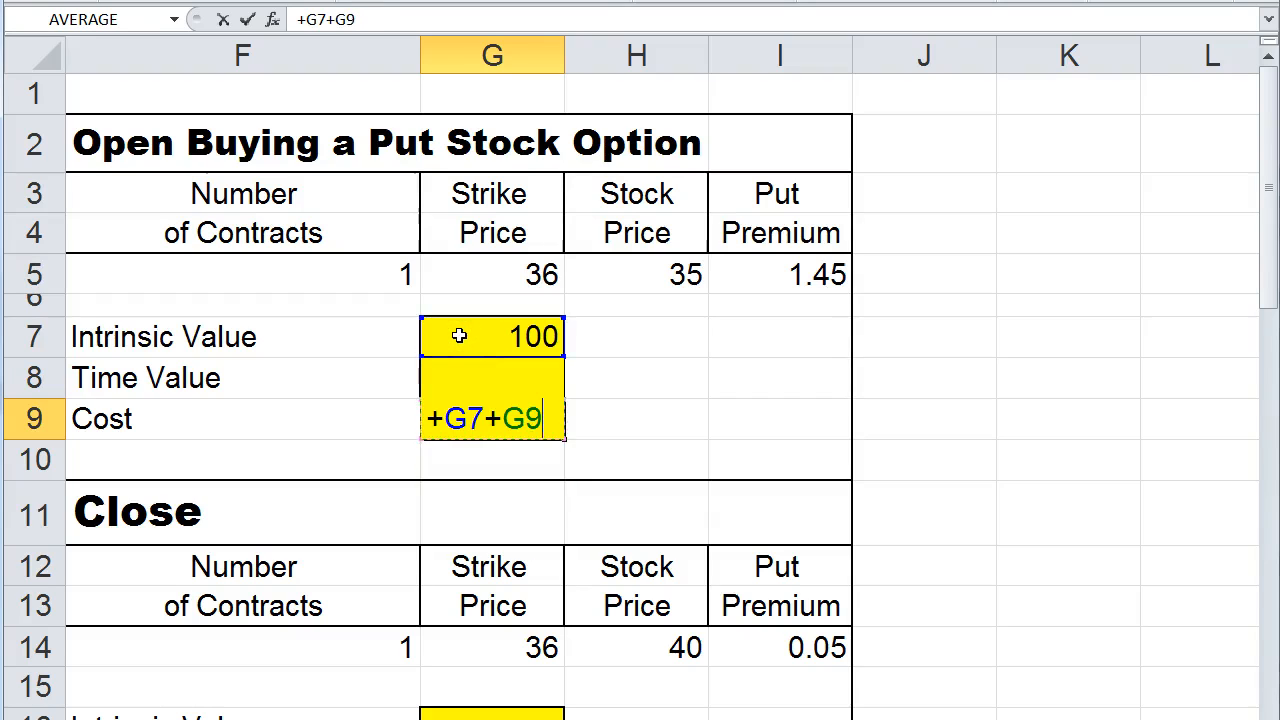
key(Return)
click(474, 419)
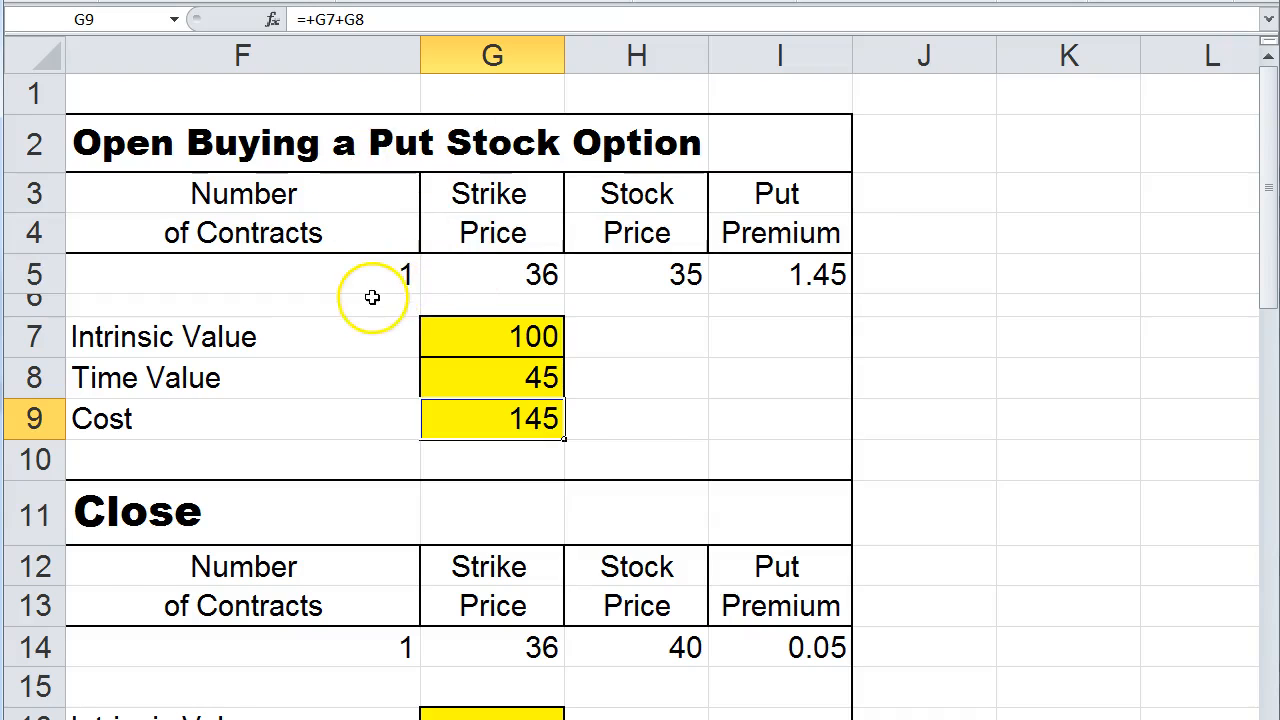
Enter the put's closing intrinsic value formula +G14-H14 in G16, strike price minus stock price
scroll(369, 295, down, 2)
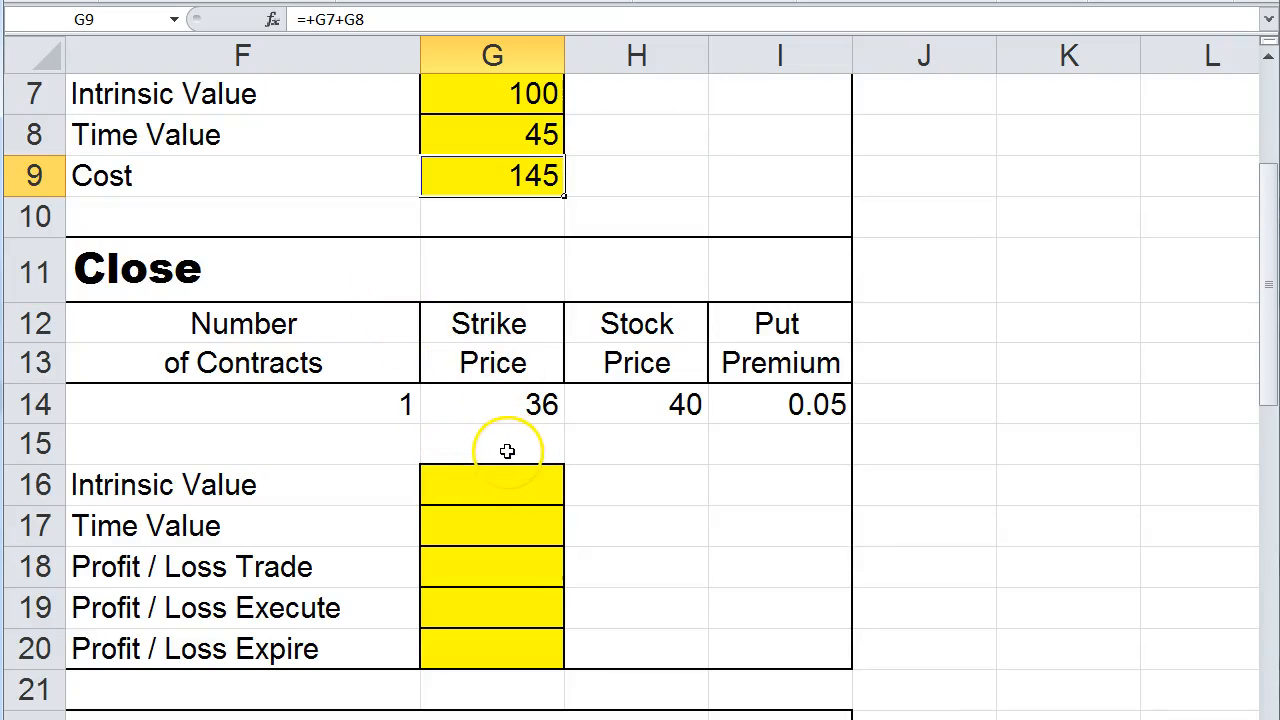
scroll(510, 455, up, 2)
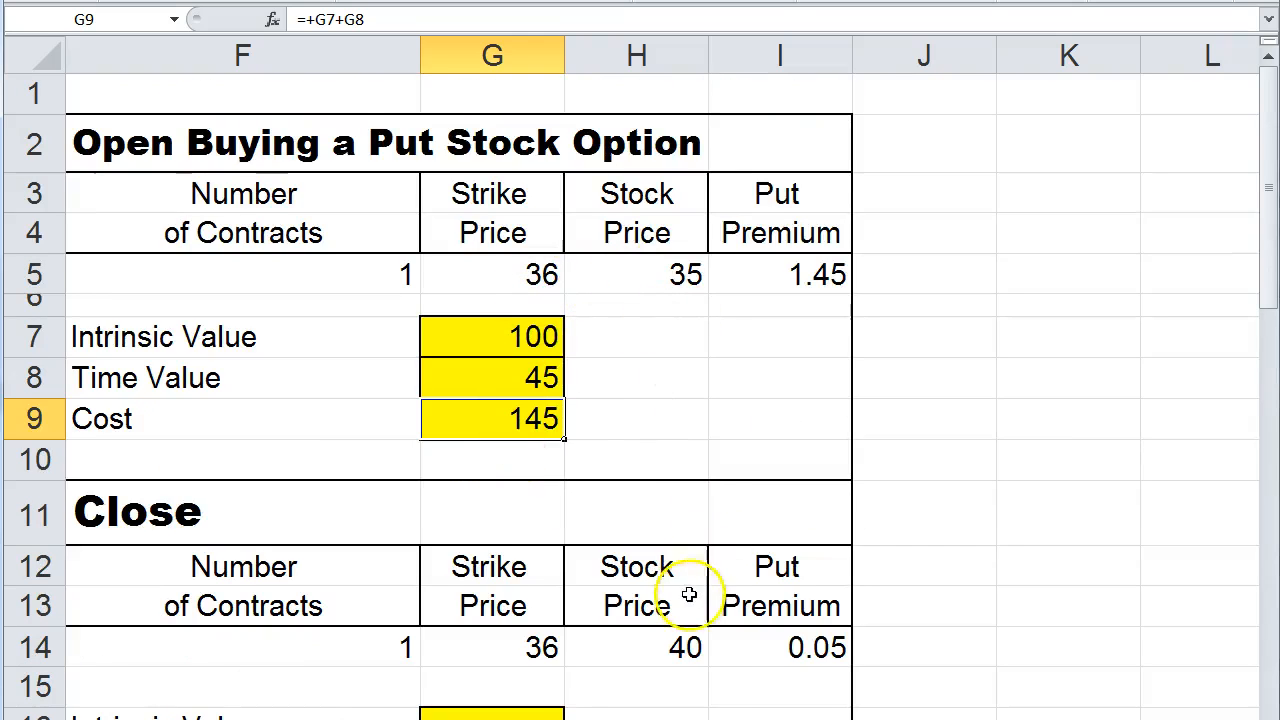
scroll(526, 610, down, 1)
click(507, 592)
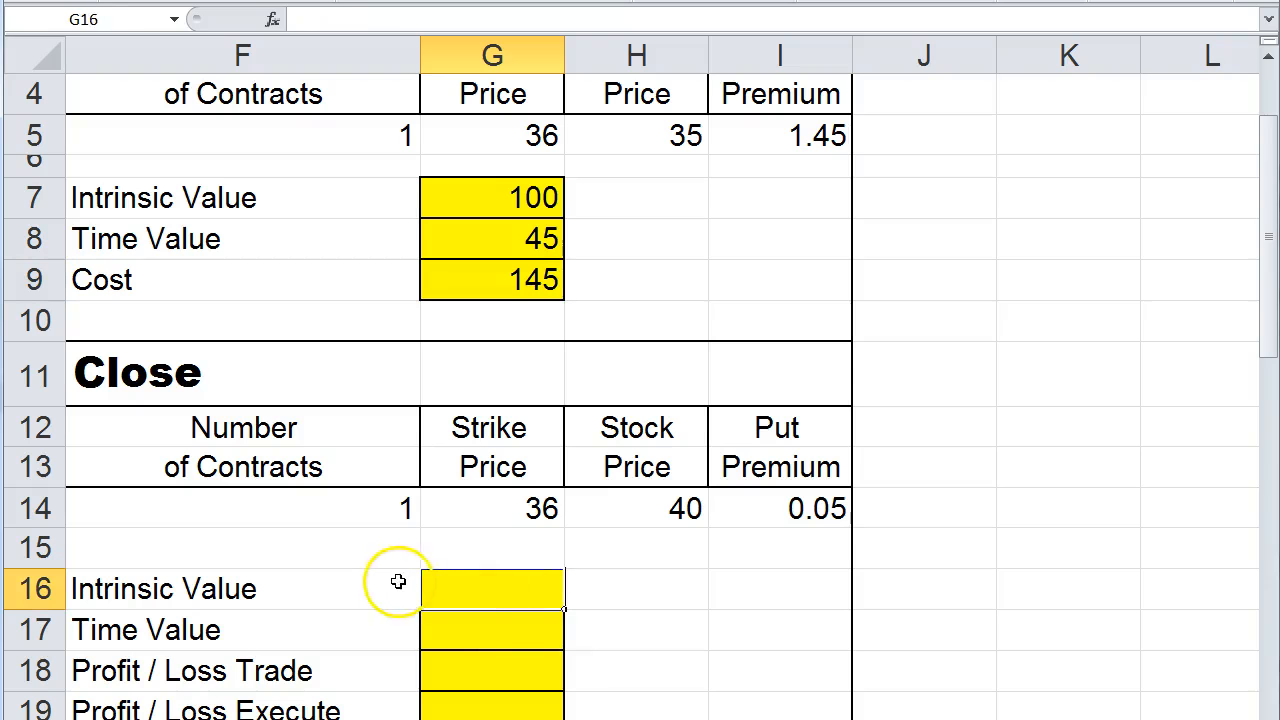
text(+)
click(500, 500)
text(-)
click(596, 502)
key(Return)
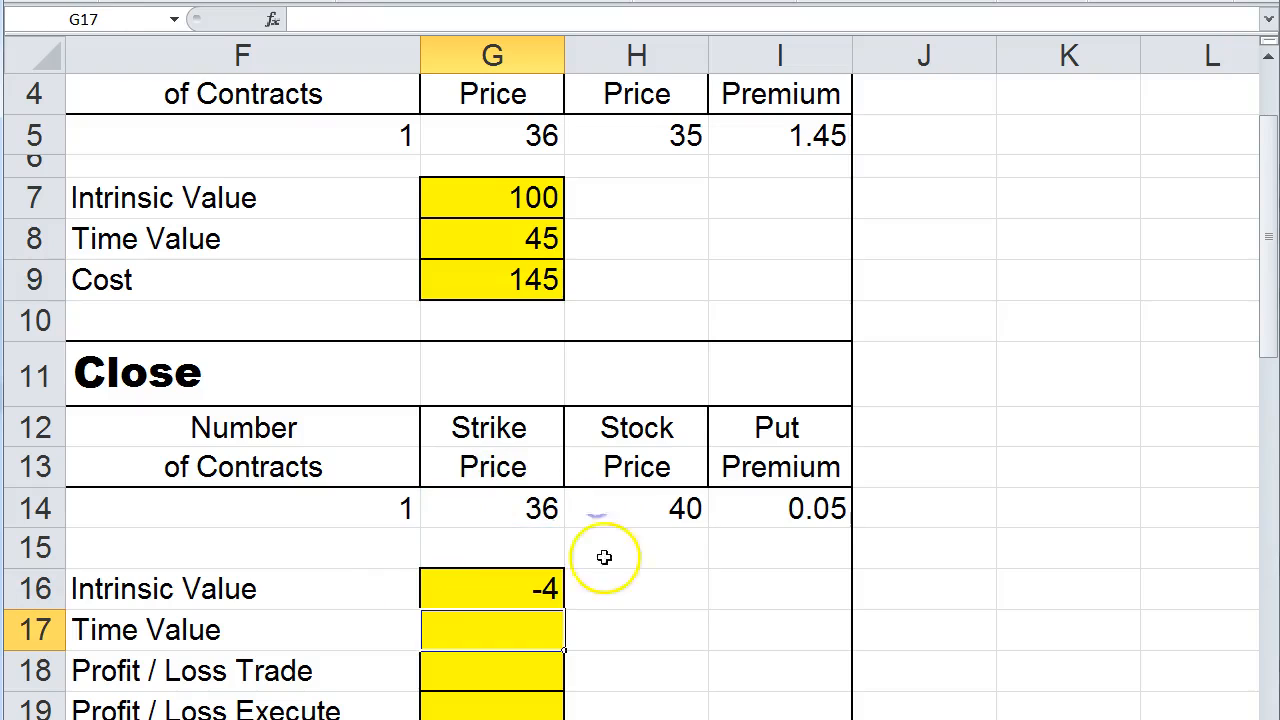
Replace the closing intrinsic value formula in G16 with 0
click(499, 586)
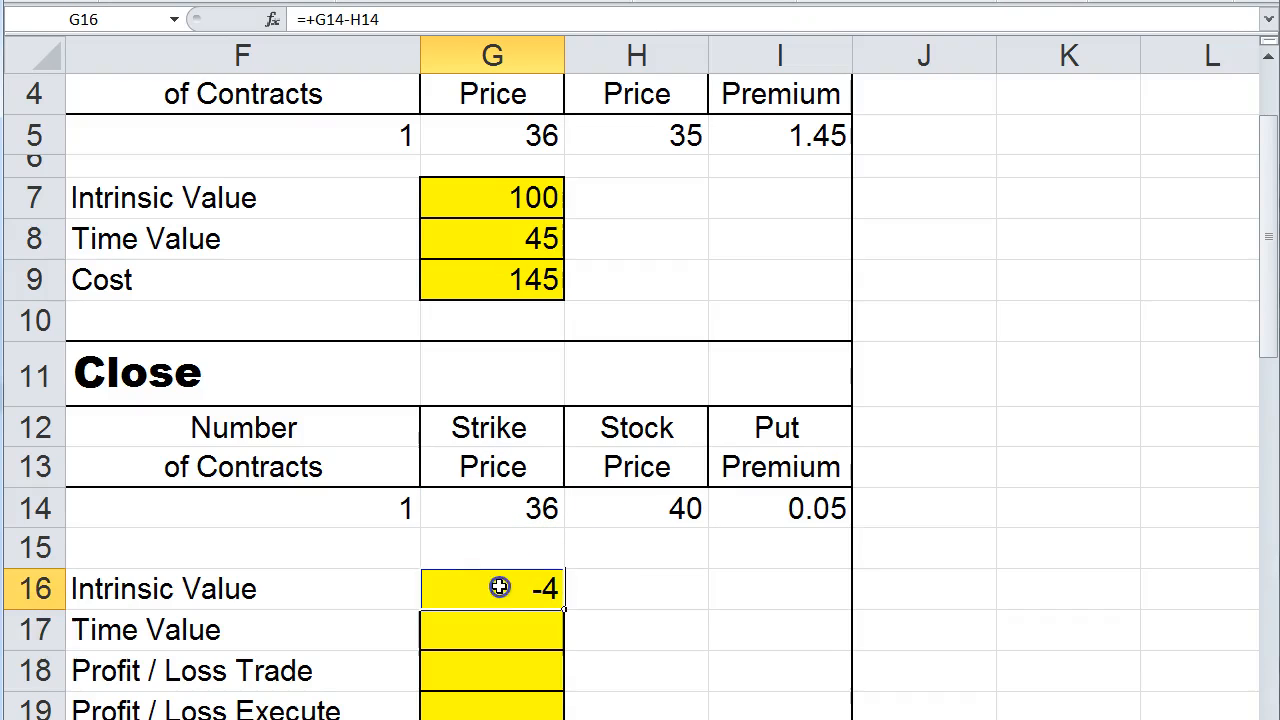
text(0)
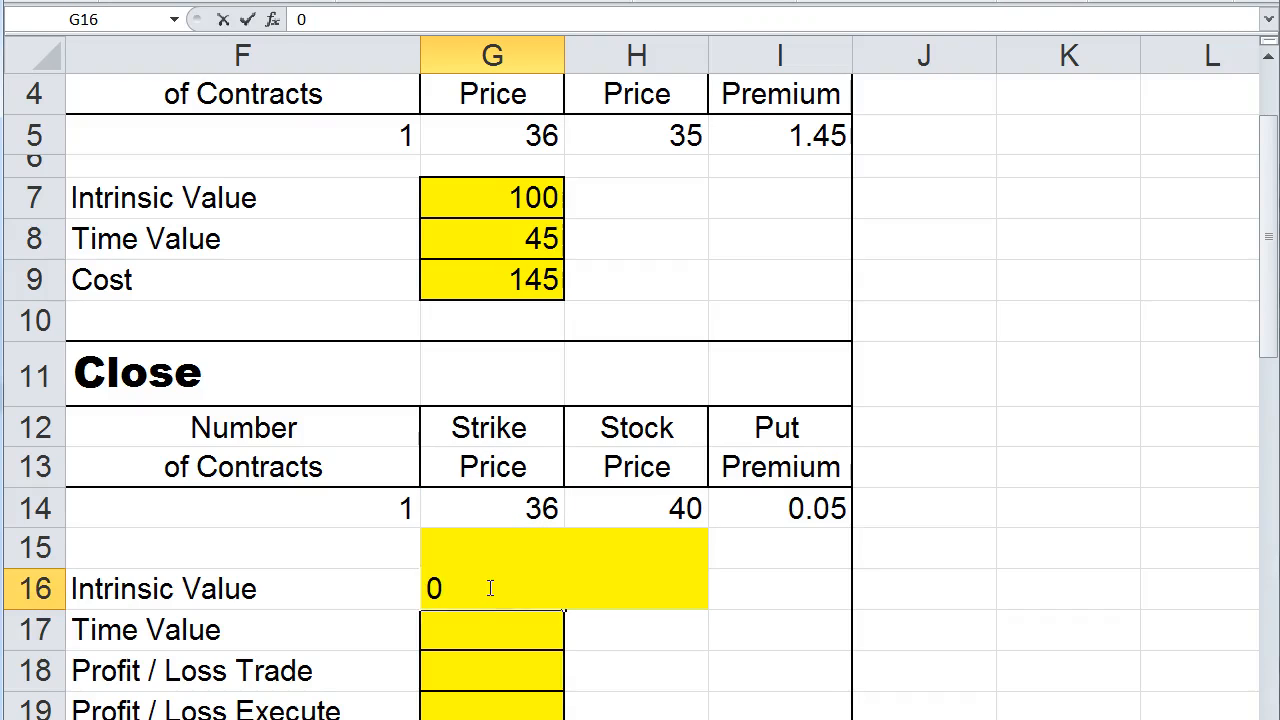
key(Return)
Enter the put's closing time value formula +I14*100 in G17, using the closing put premium
scroll(626, 566, down, 1)
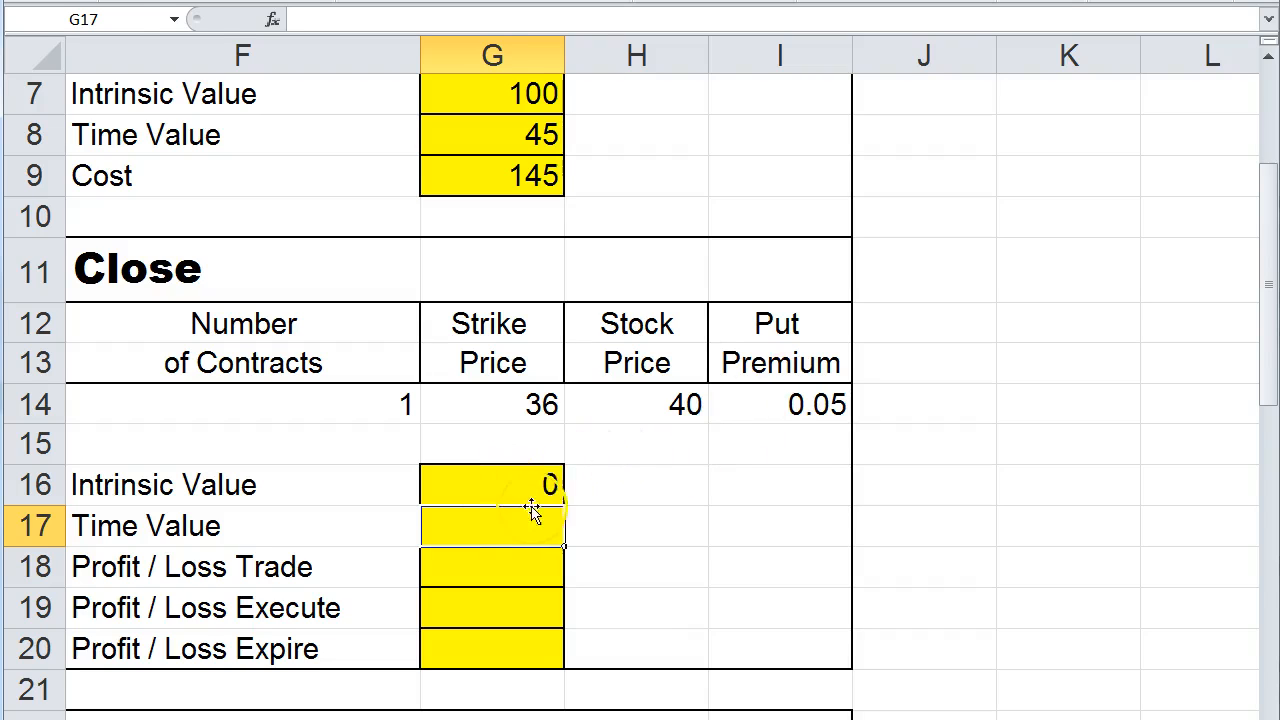
text(+)
click(775, 408)
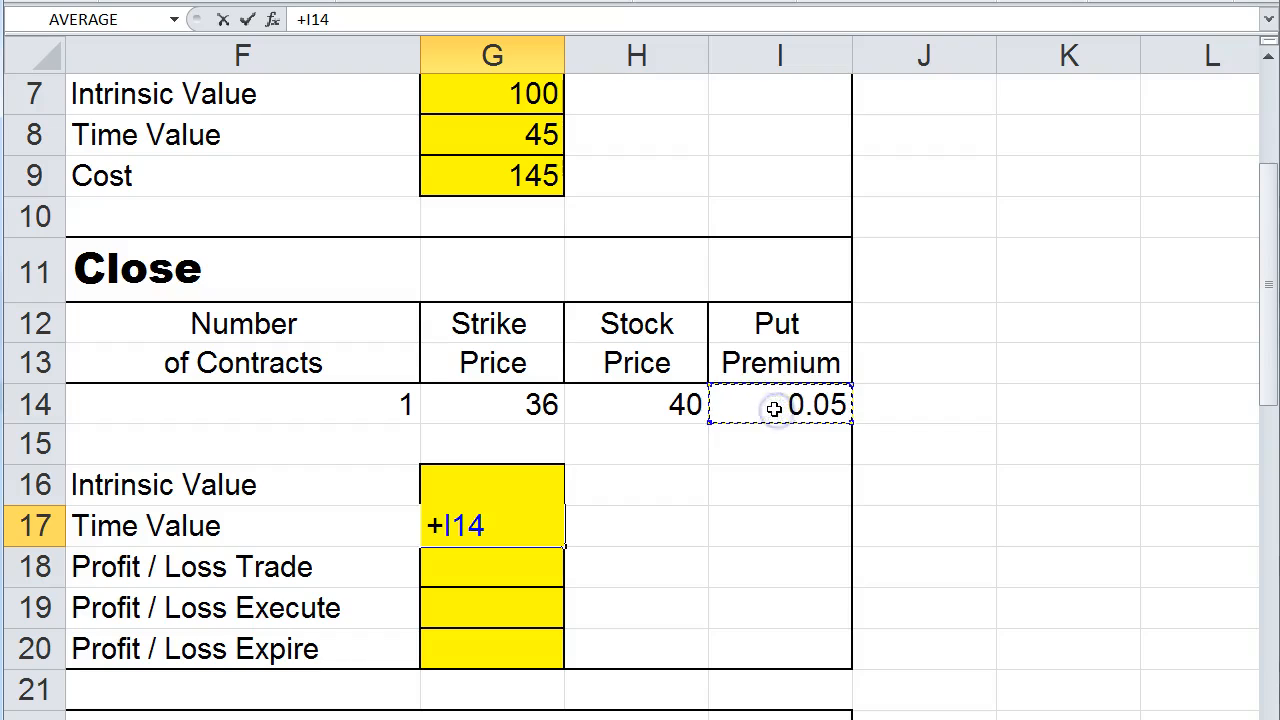
text(*100)
key(Return)
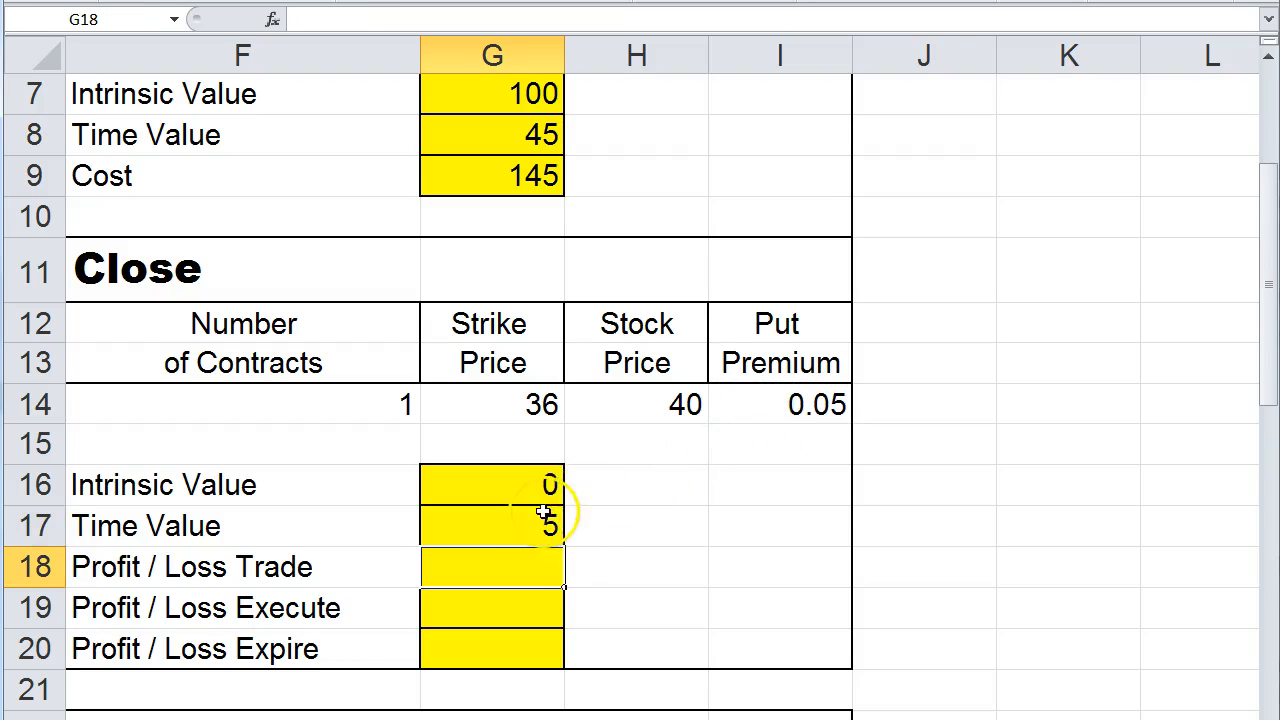
Check the put's closing time value formula in G17 against the closing put premium in I14
click(498, 532)
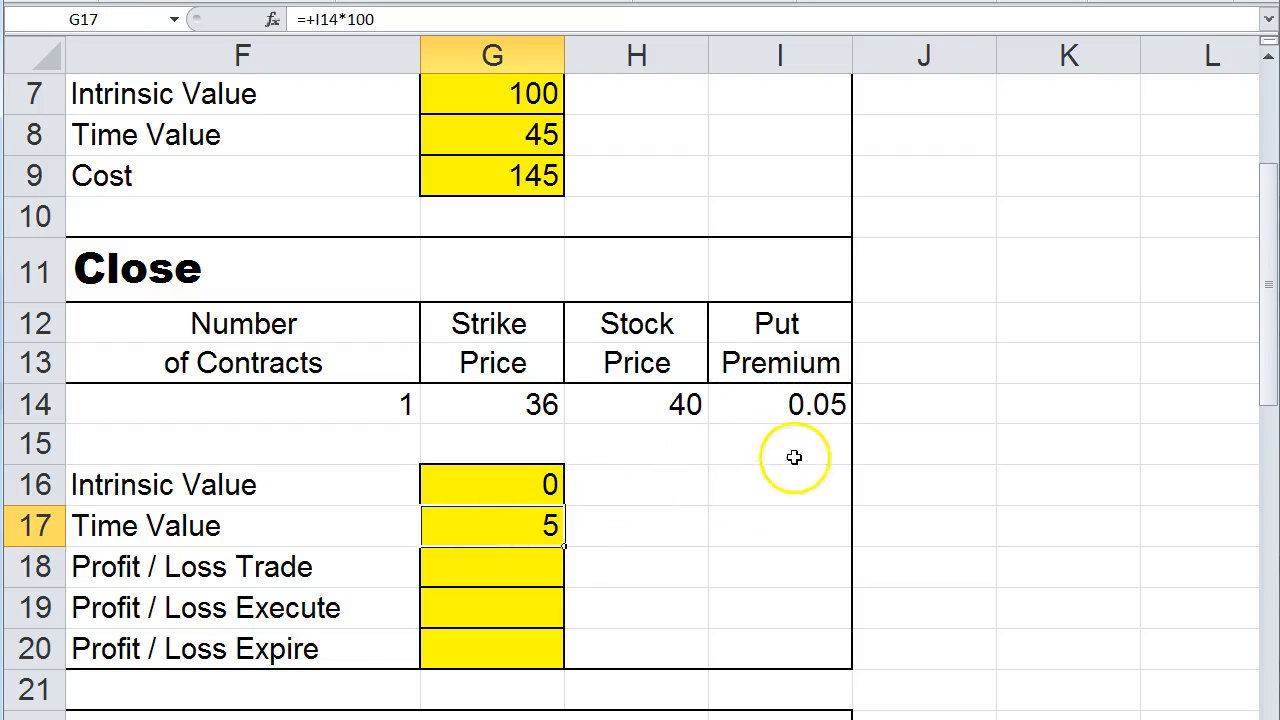
click(757, 405)
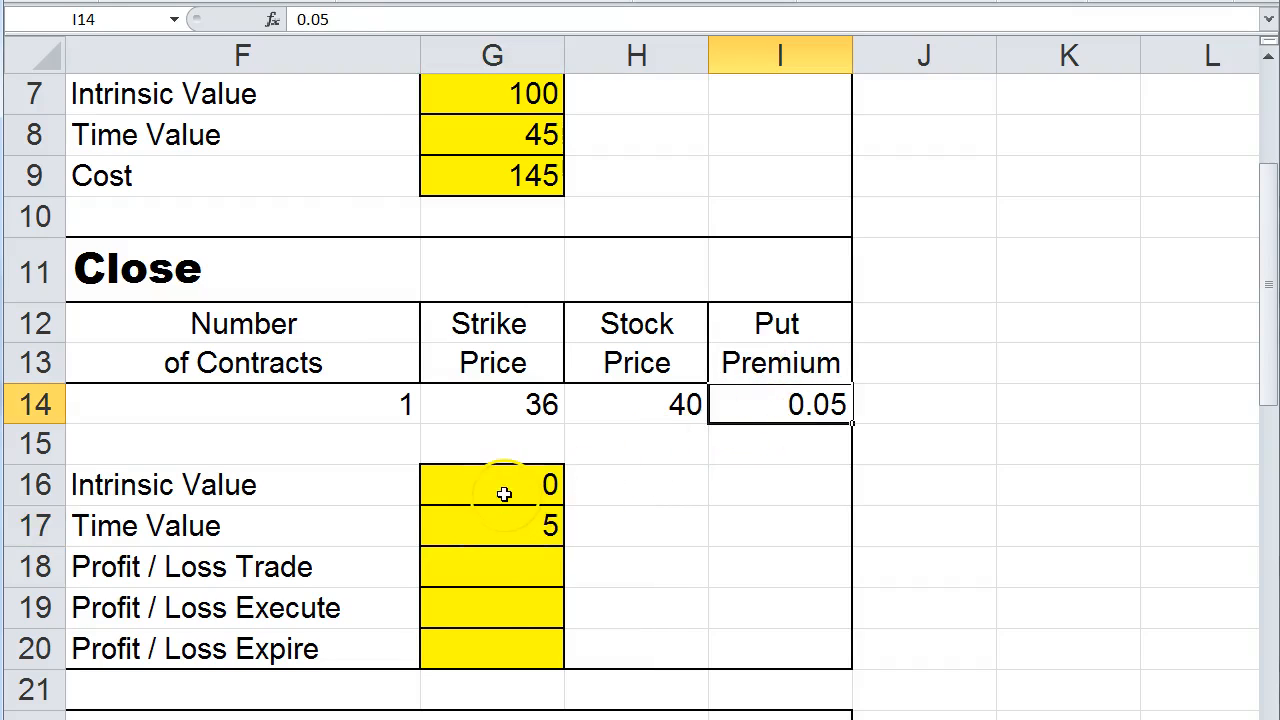
click(507, 524)
scroll(634, 526, down, 1)
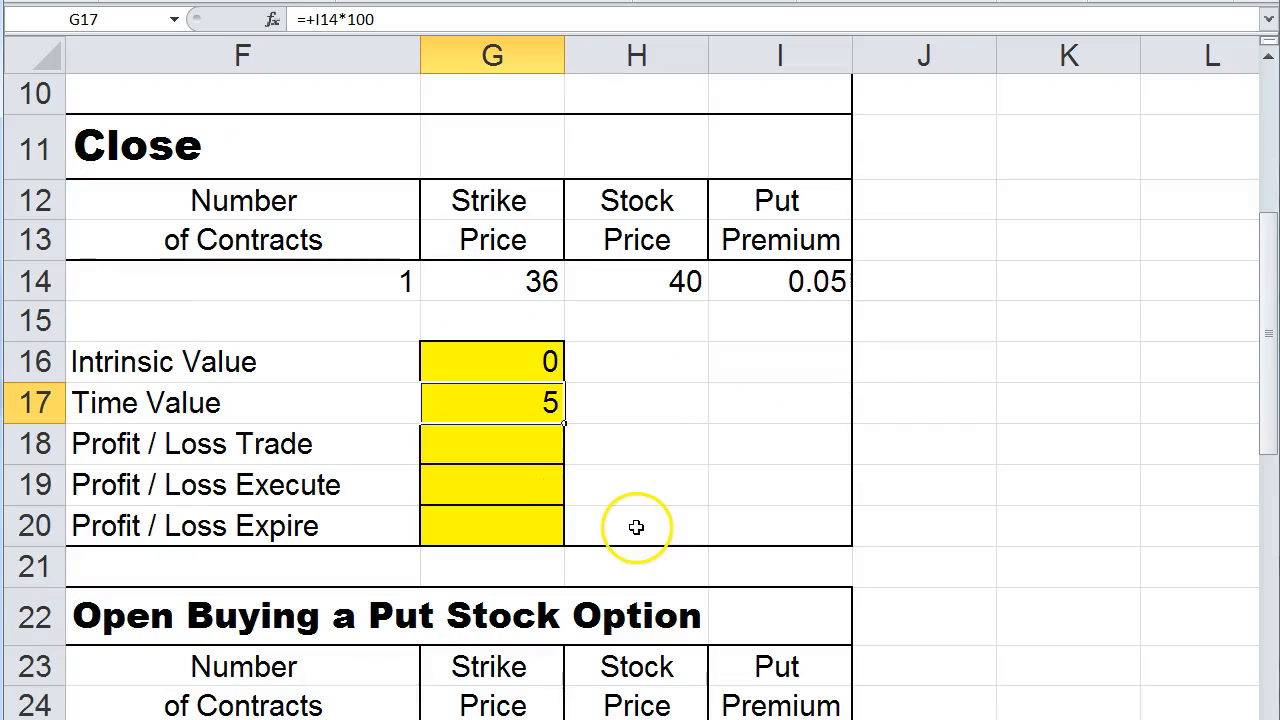
scroll(626, 443, up, 1)
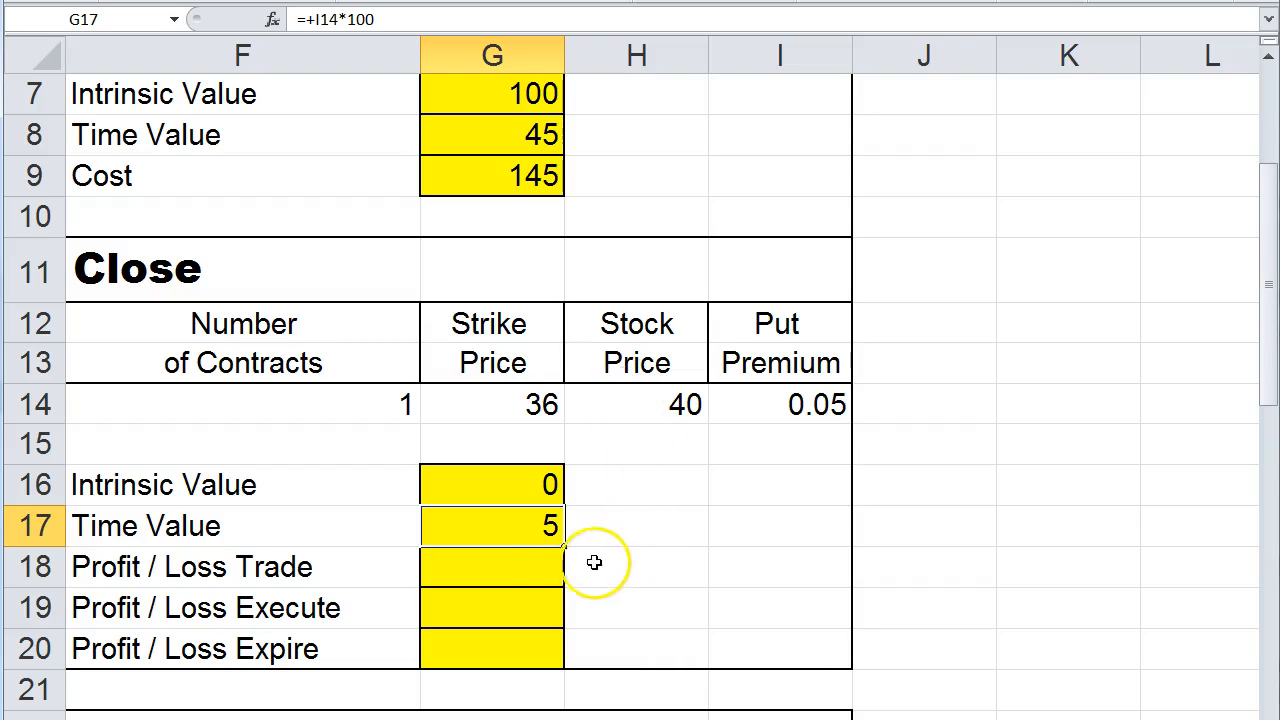
Enter the put's Profit / Loss Trade formula +(I14*100)-G9 in G18, closing premium value minus opening cost
click(519, 567)
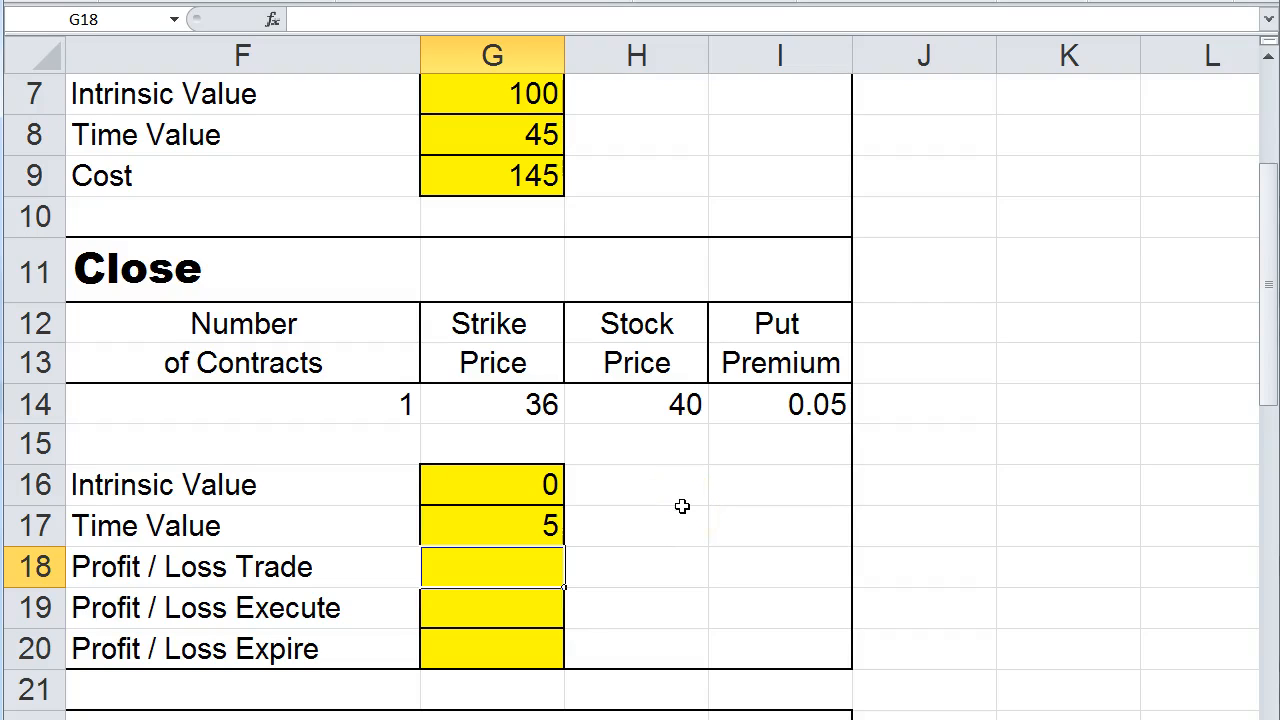
text(+)
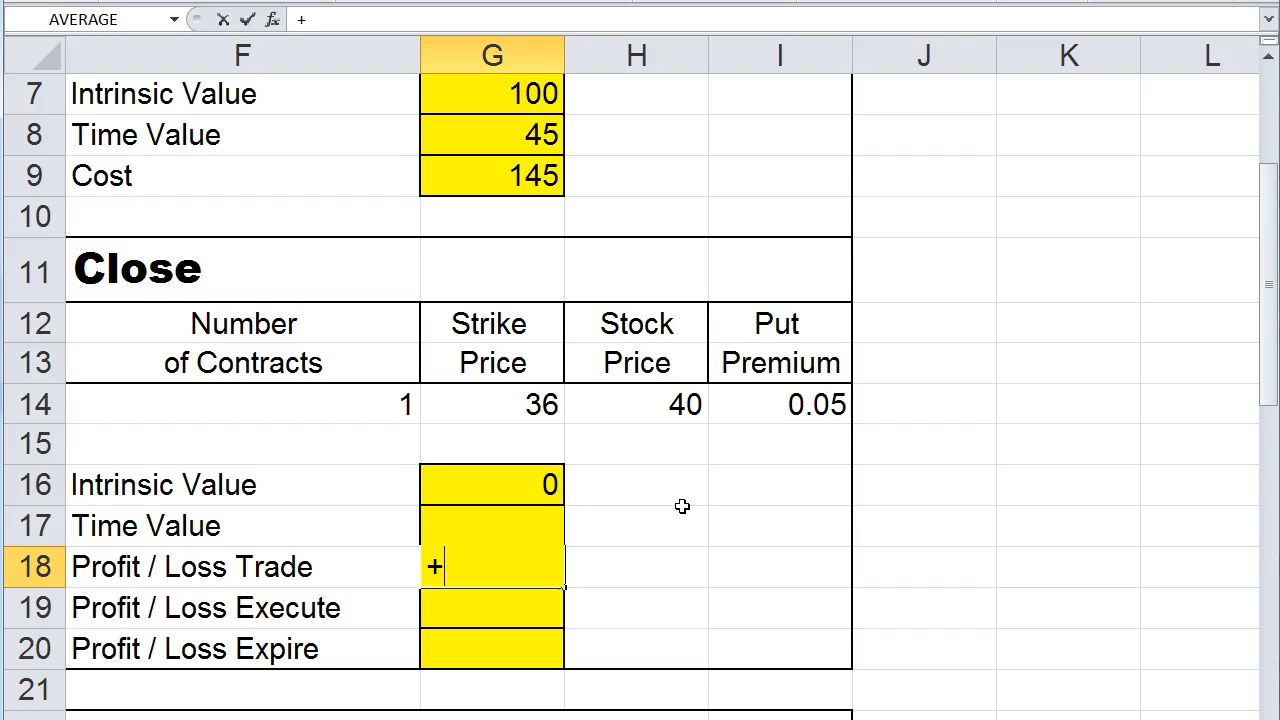
text(()
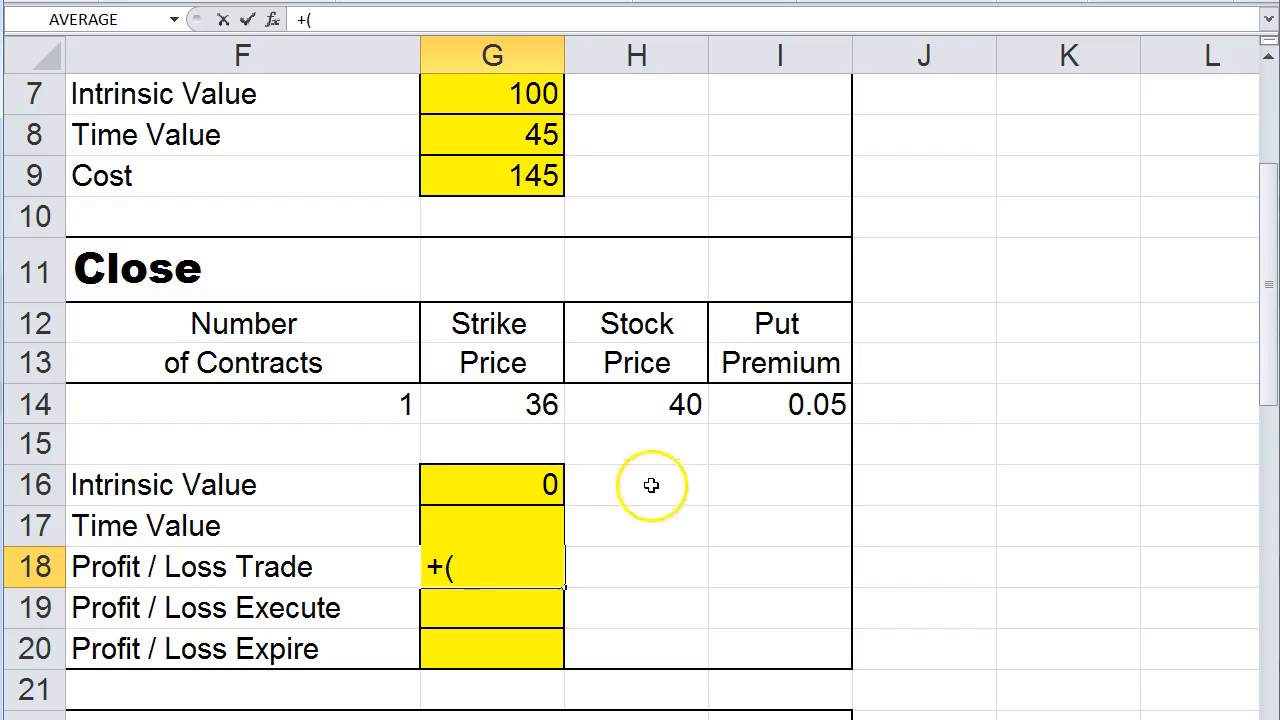
click(755, 405)
text(*100)-)
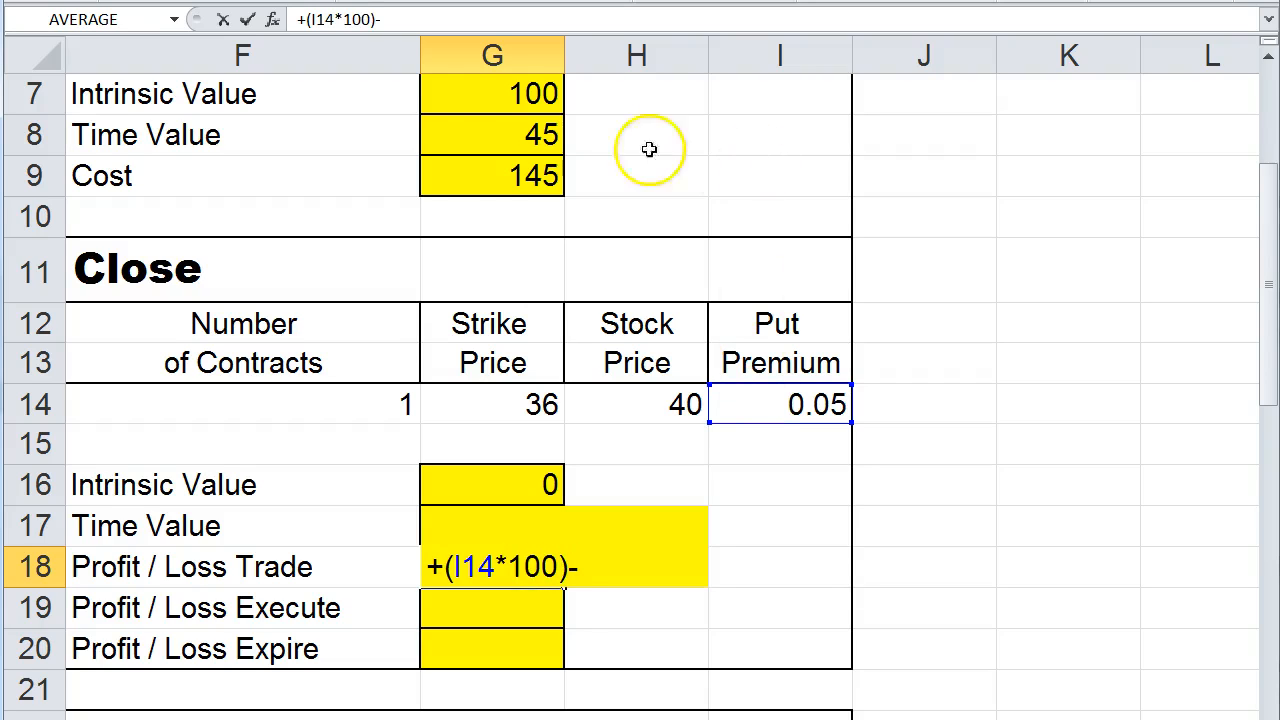
click(491, 176)
key(Return)
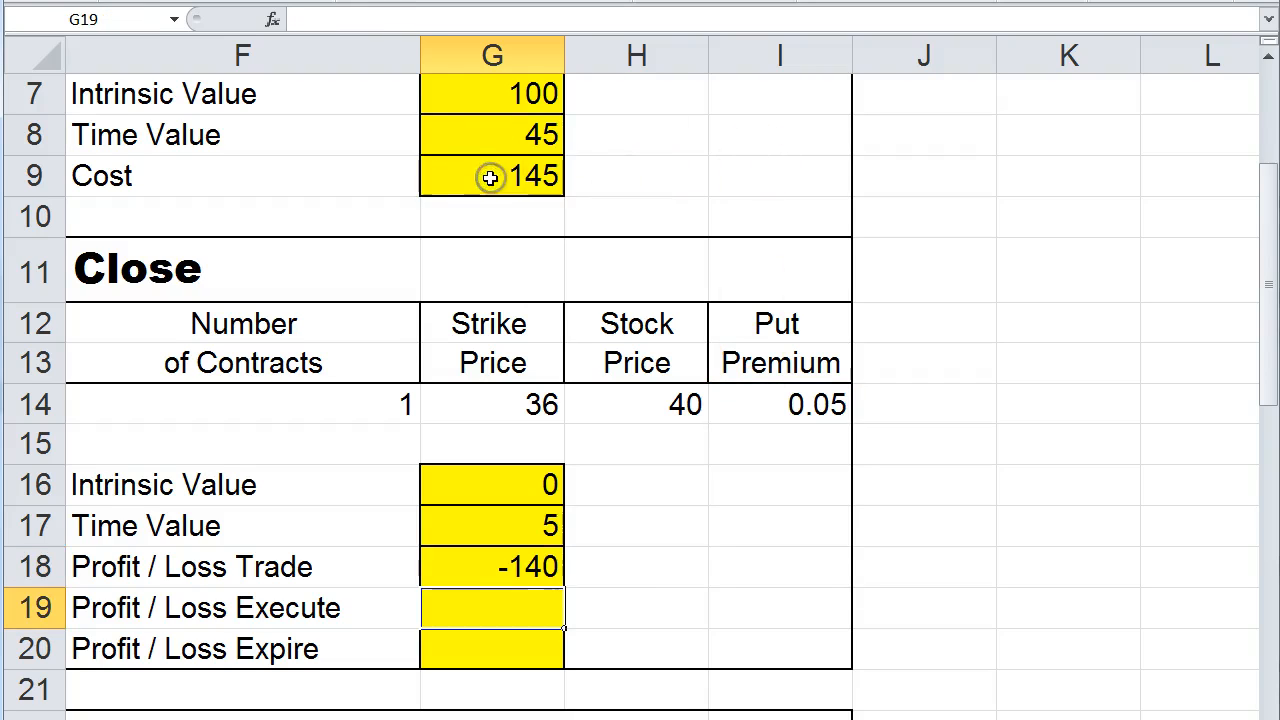
click(464, 569)
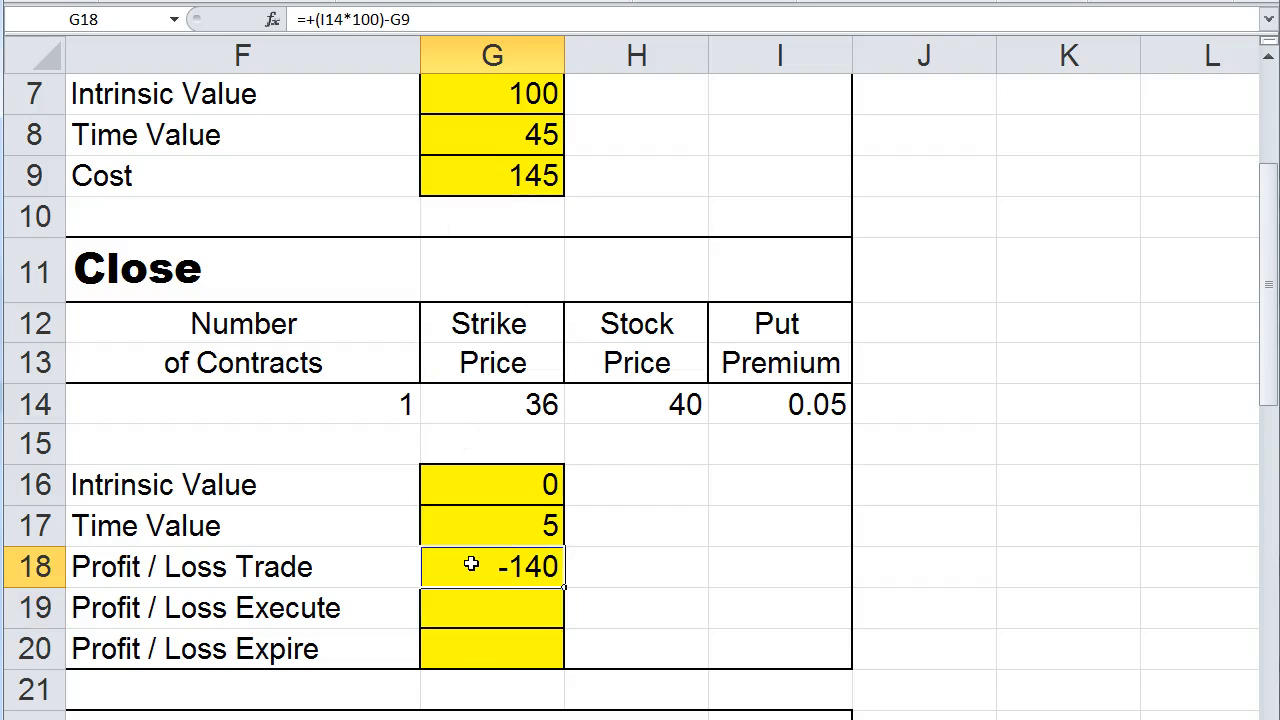
Start the put's Profit / Loss Execute formula in G19 as +(G14*100)+(H14*100), using strike and stock prices
click(472, 608)
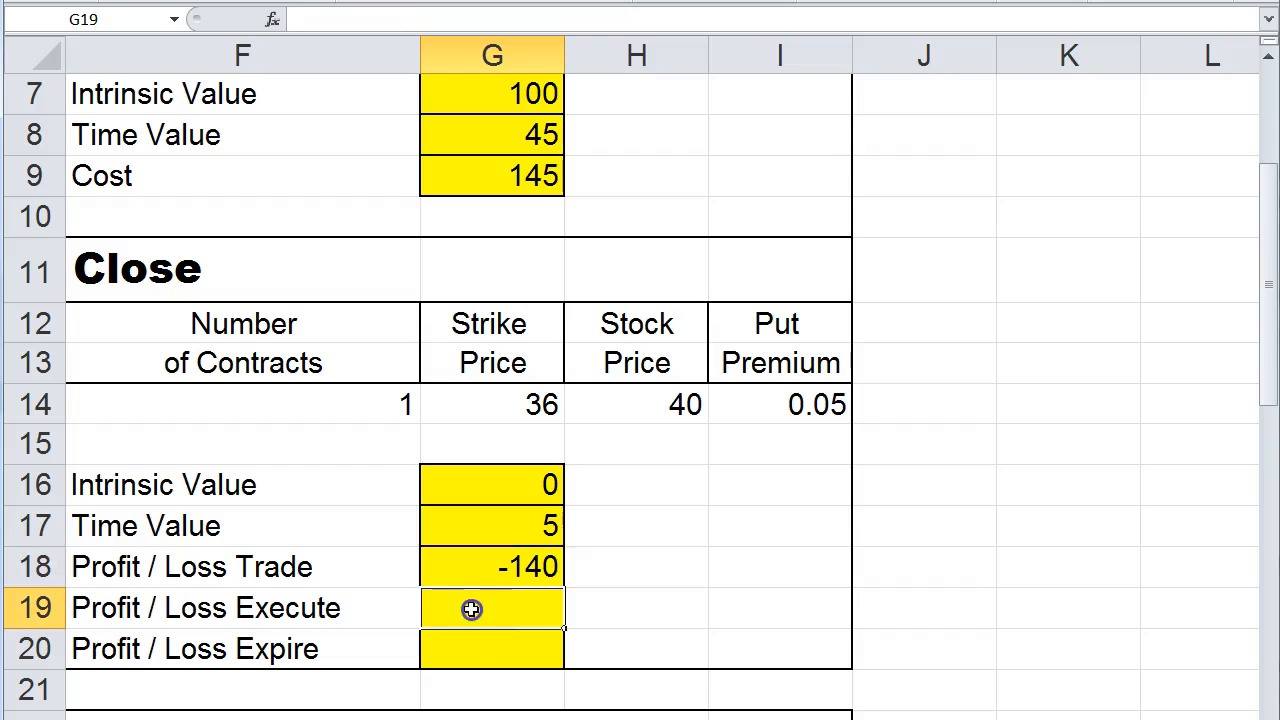
scroll(684, 465, down, 1)
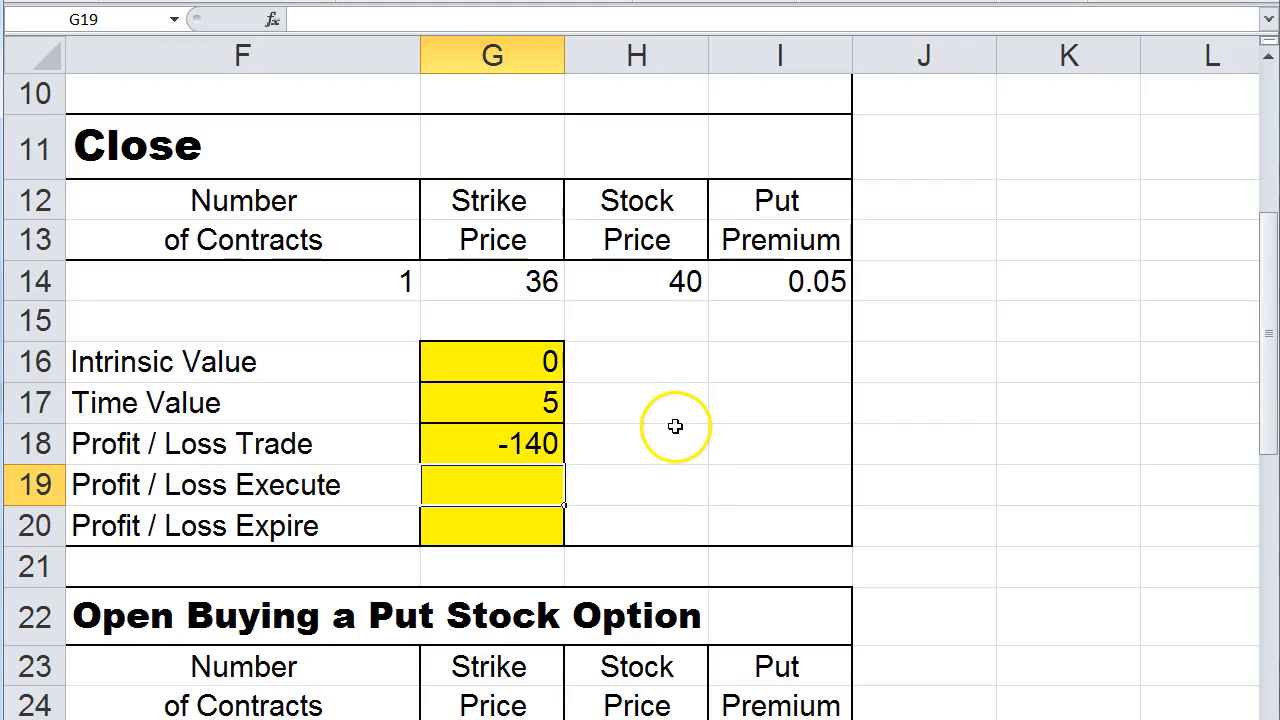
scroll(675, 430, up, 1)
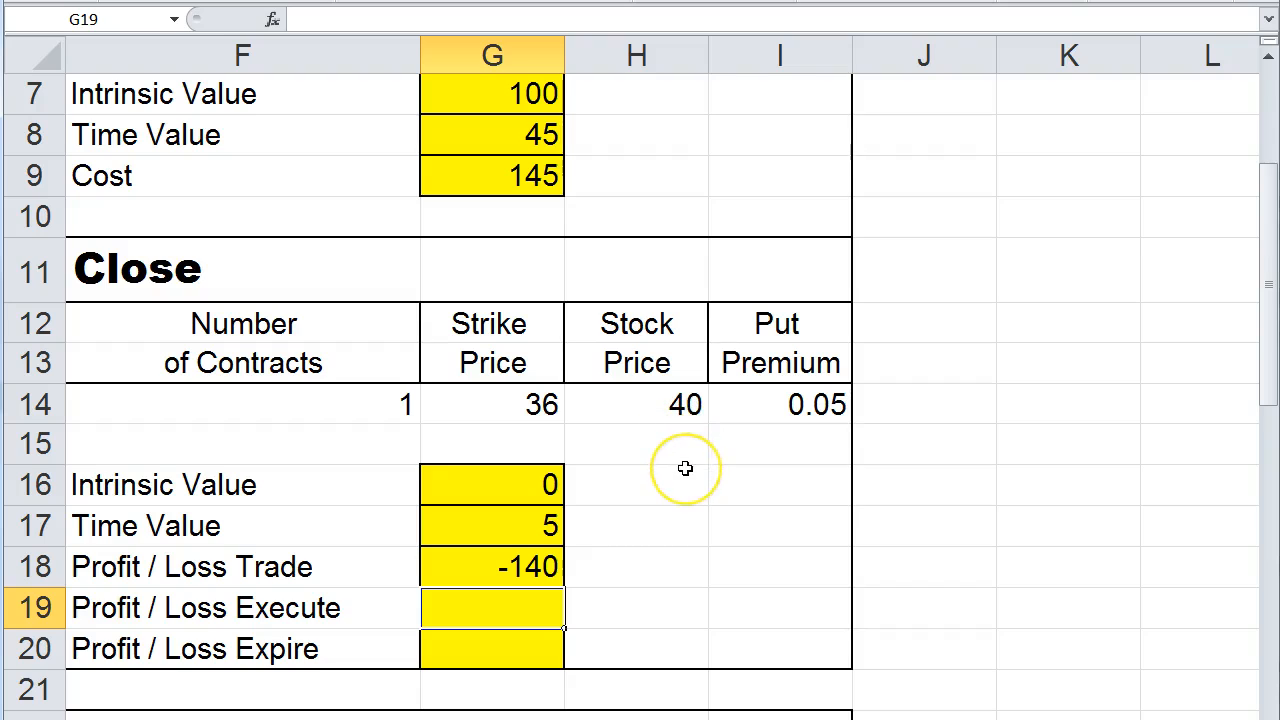
text(+()
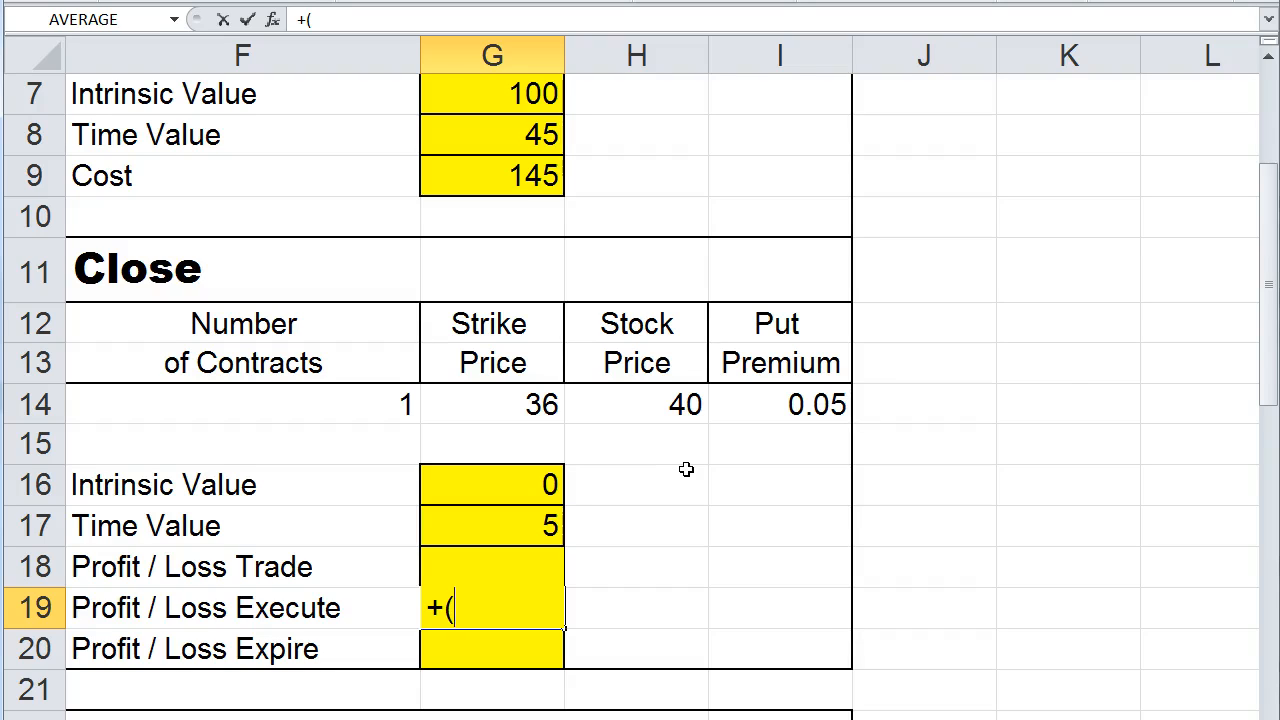
click(635, 403)
click(495, 403)
text(*100)
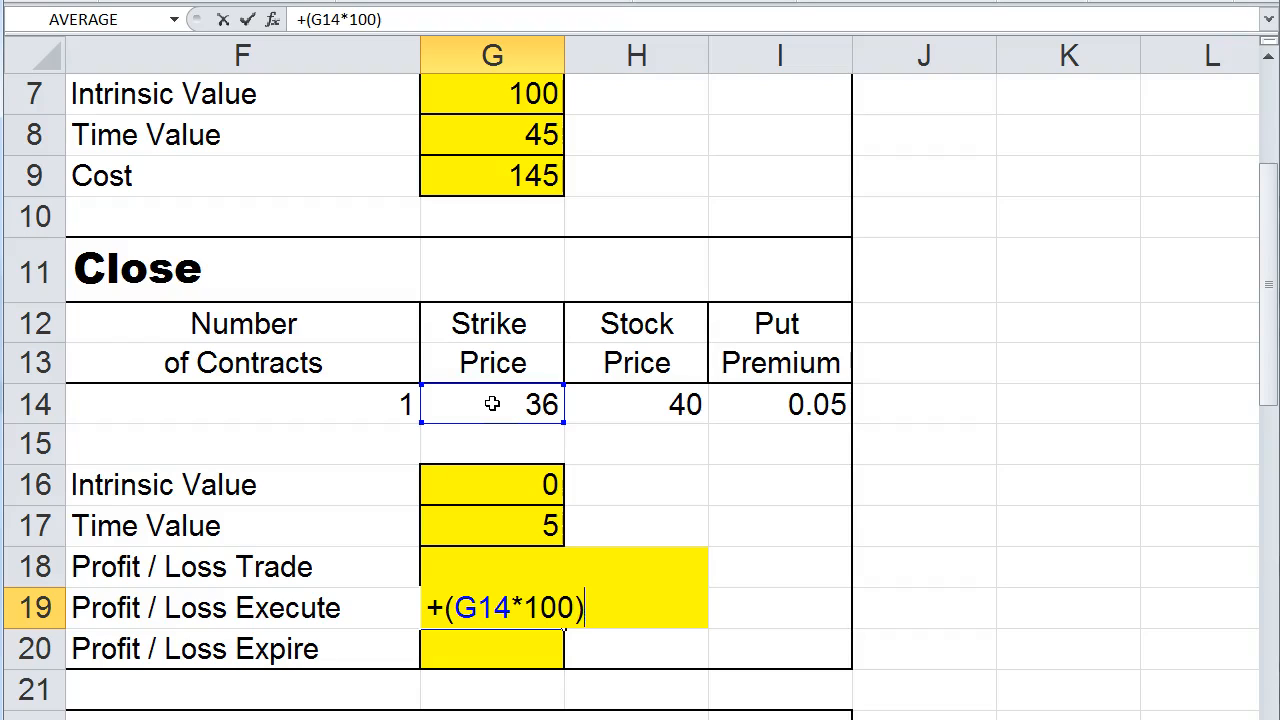
text(+()
click(613, 404)
text(*100)
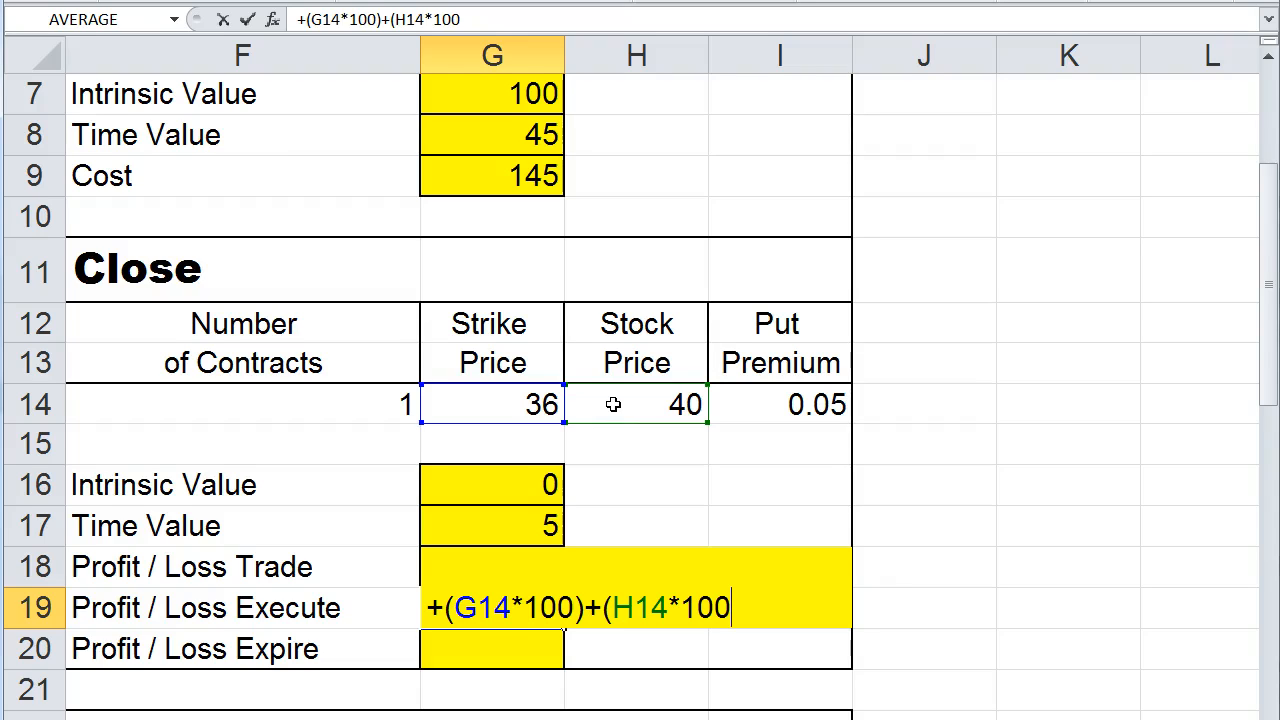
text())
Change the G19 formula to subtract the stock price term and the opening cost, completing +(G14*100)-(H14*100)-G9
click(388, 19)
text(-)
key(BackSpace)
key(BackSpace)
text(-)
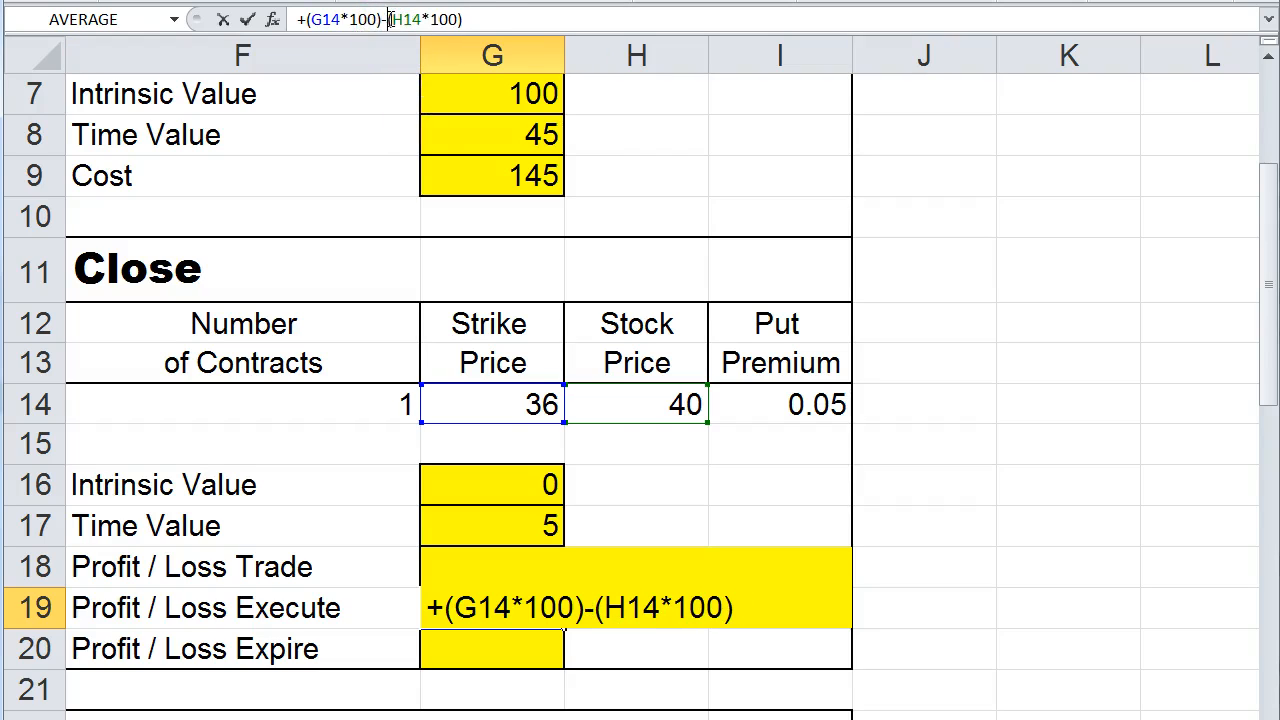
click(748, 600)
text(-)
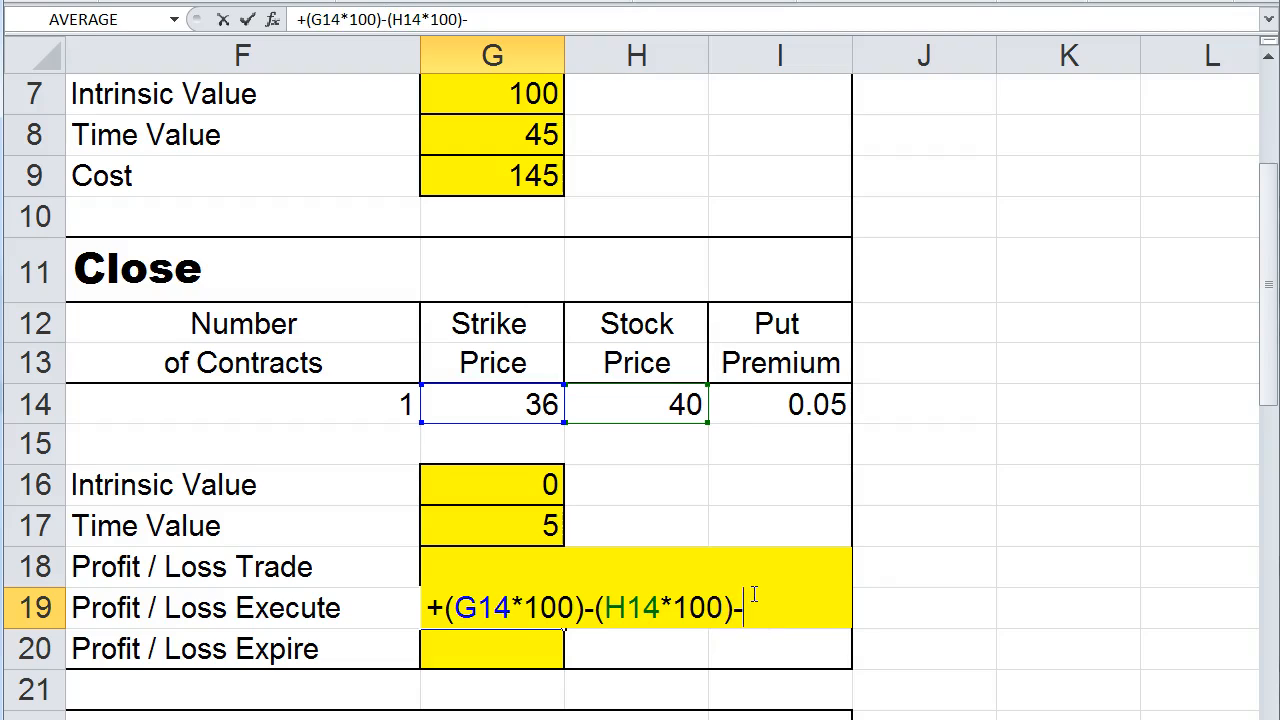
click(470, 167)
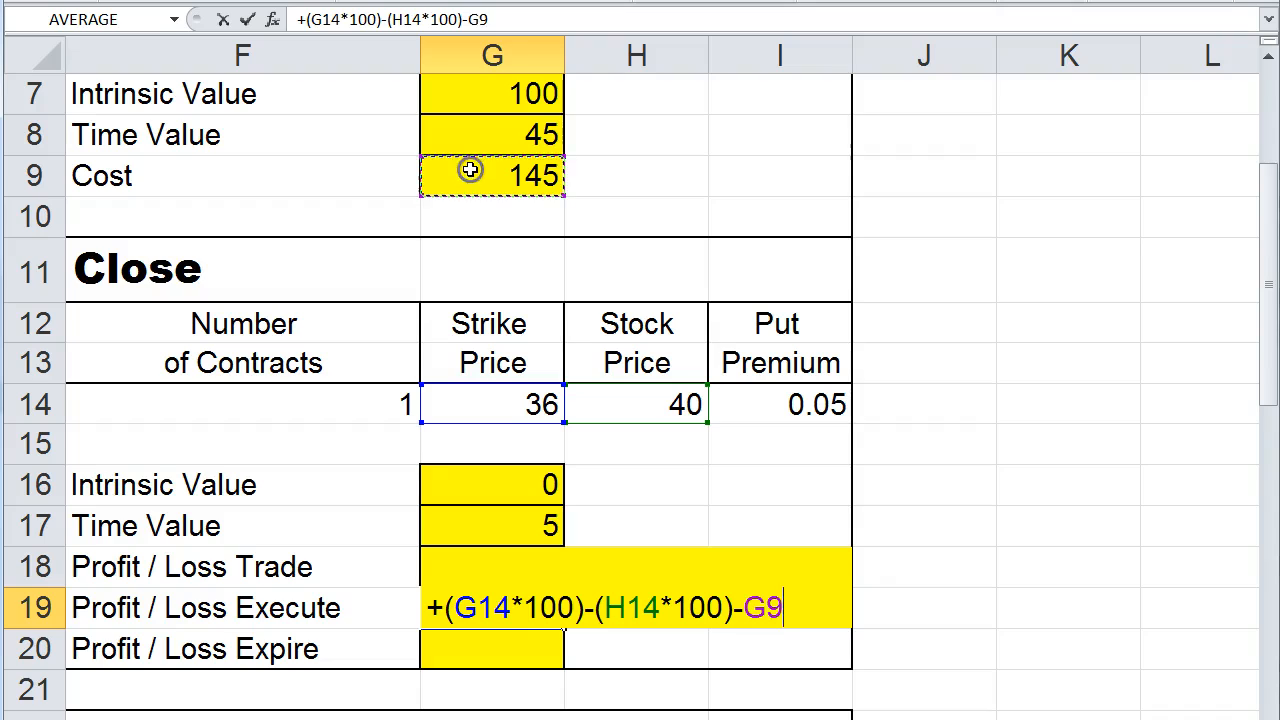
key(Return)
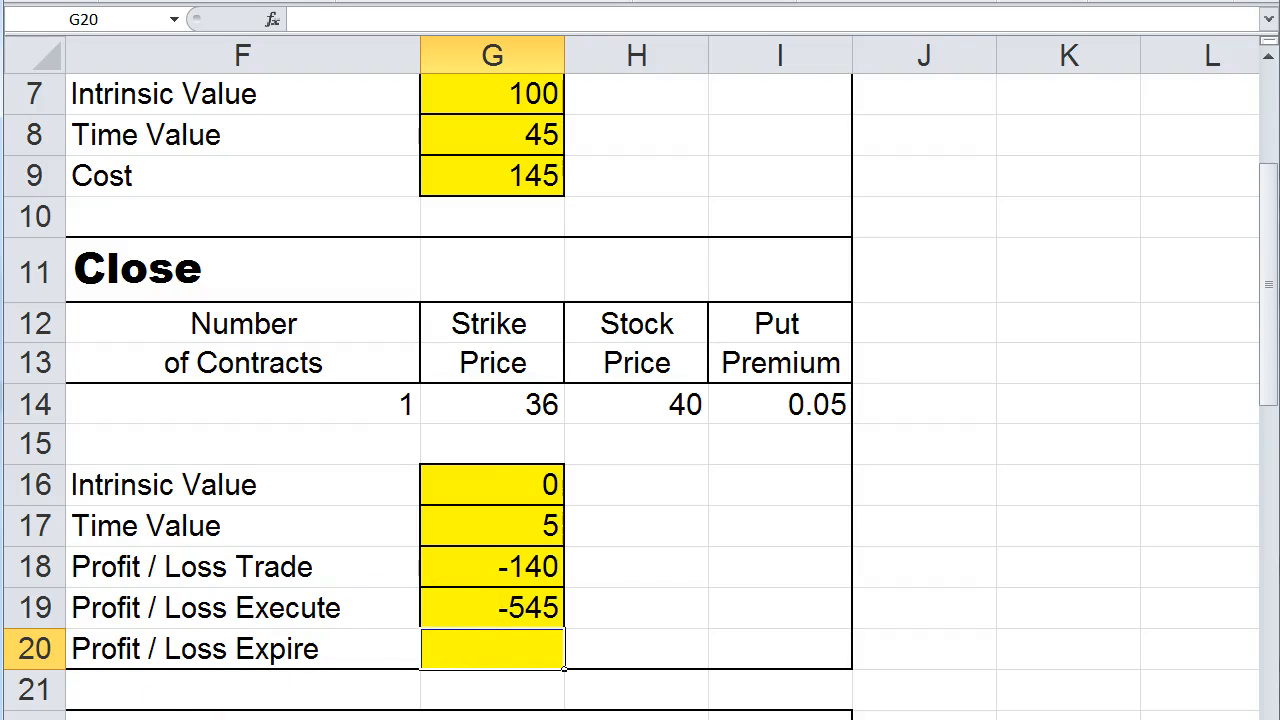
Enter the put's Profit / Loss Expire formula +G9*-1 in G20, making the opening cost negative
click(483, 650)
text(+)
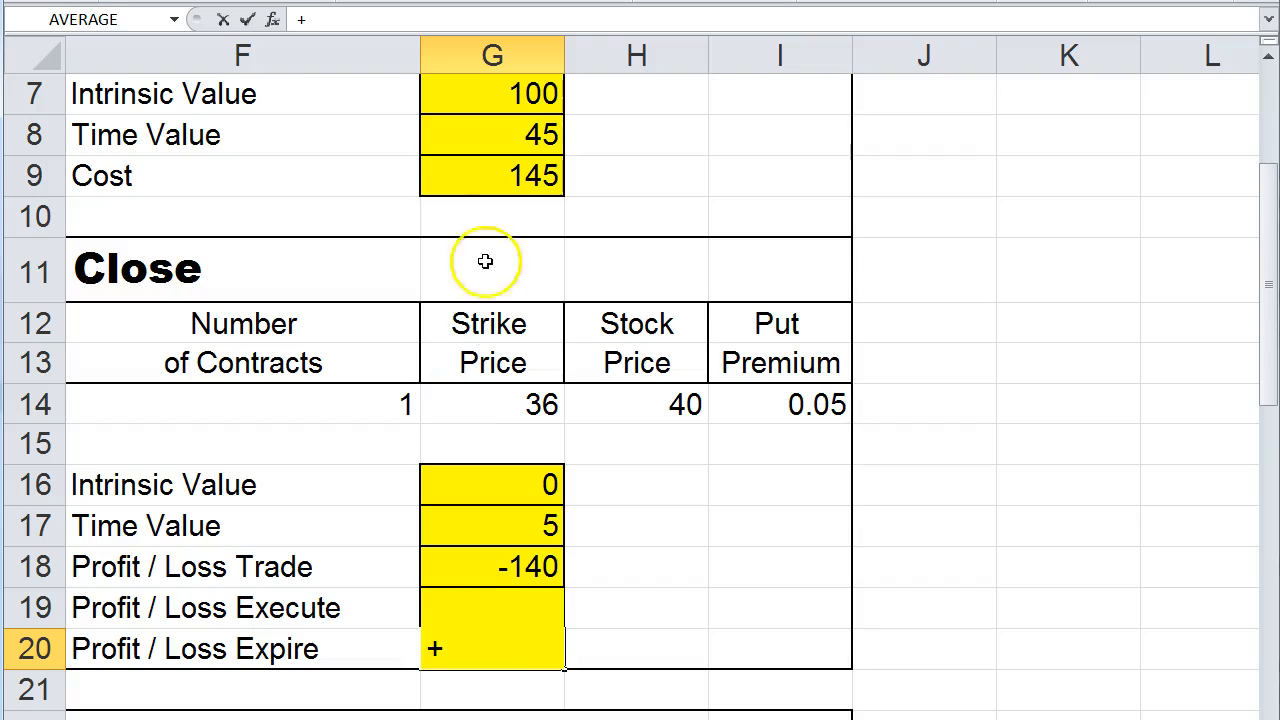
click(494, 180)
text(*-1)
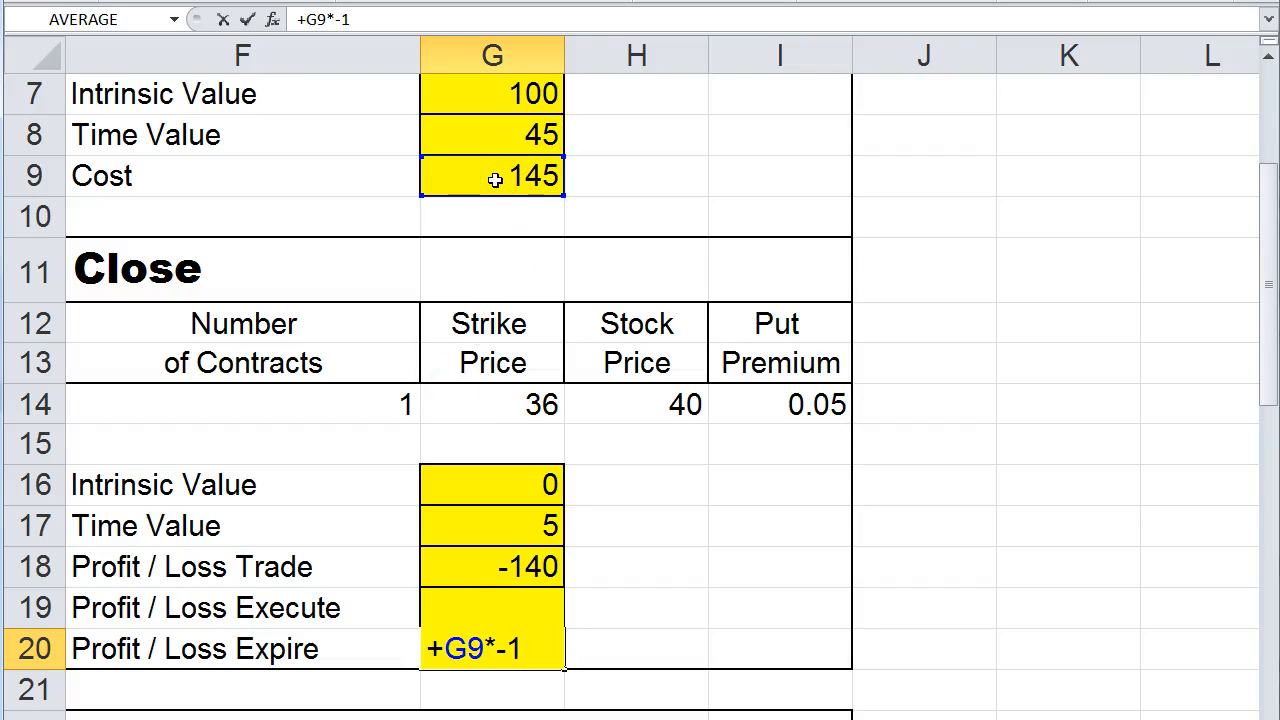
key(Return)
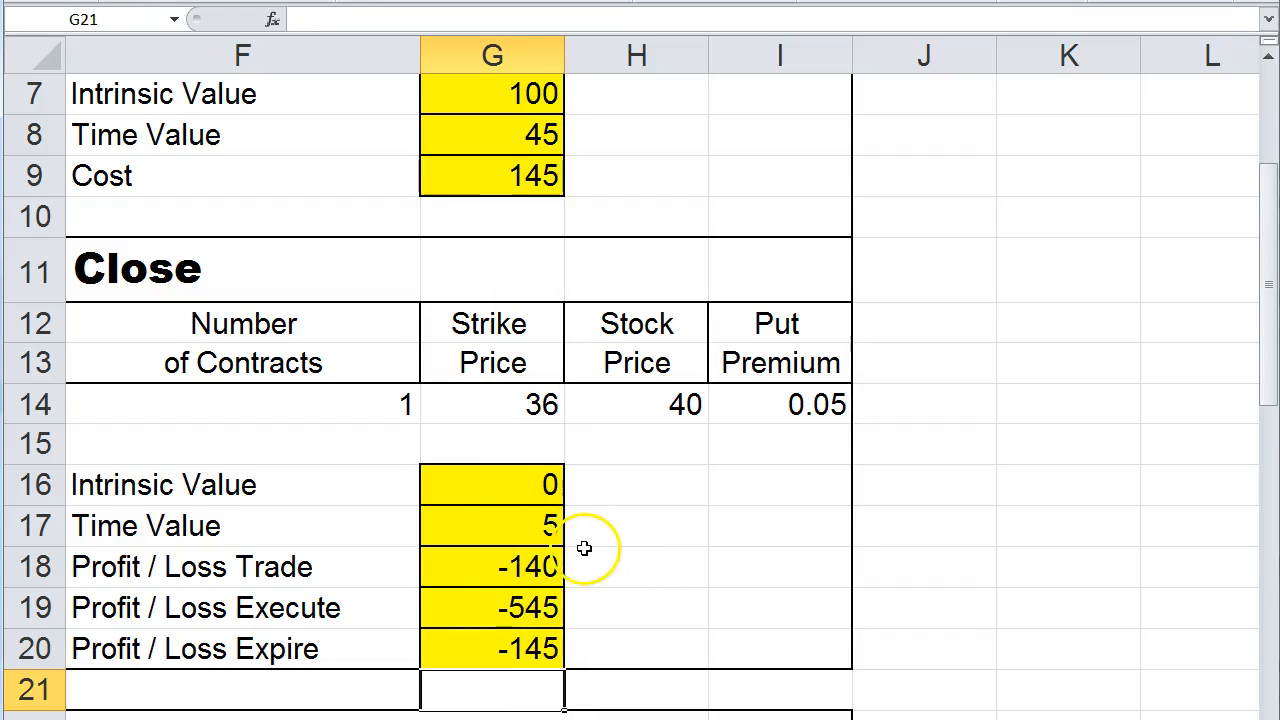
Review the put's trade and expire results, the second put option's contract count in F25, and the first call option section
click(457, 571)
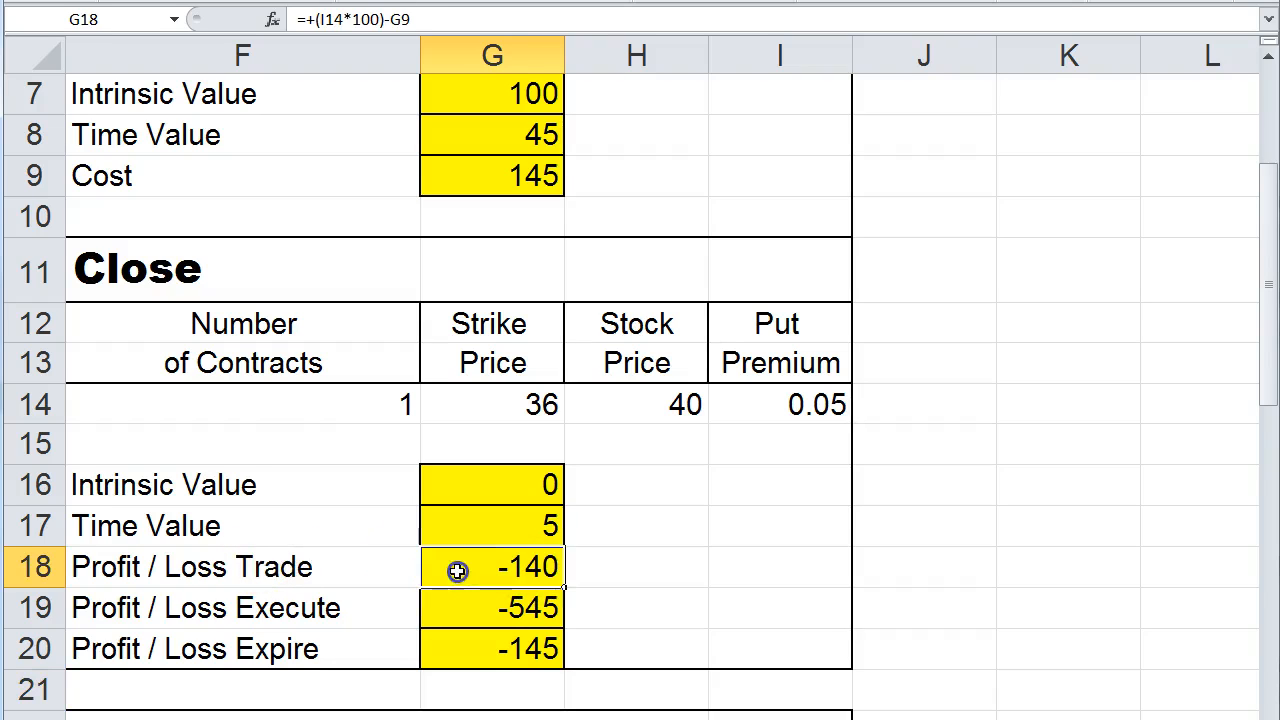
click(475, 650)
click(694, 528)
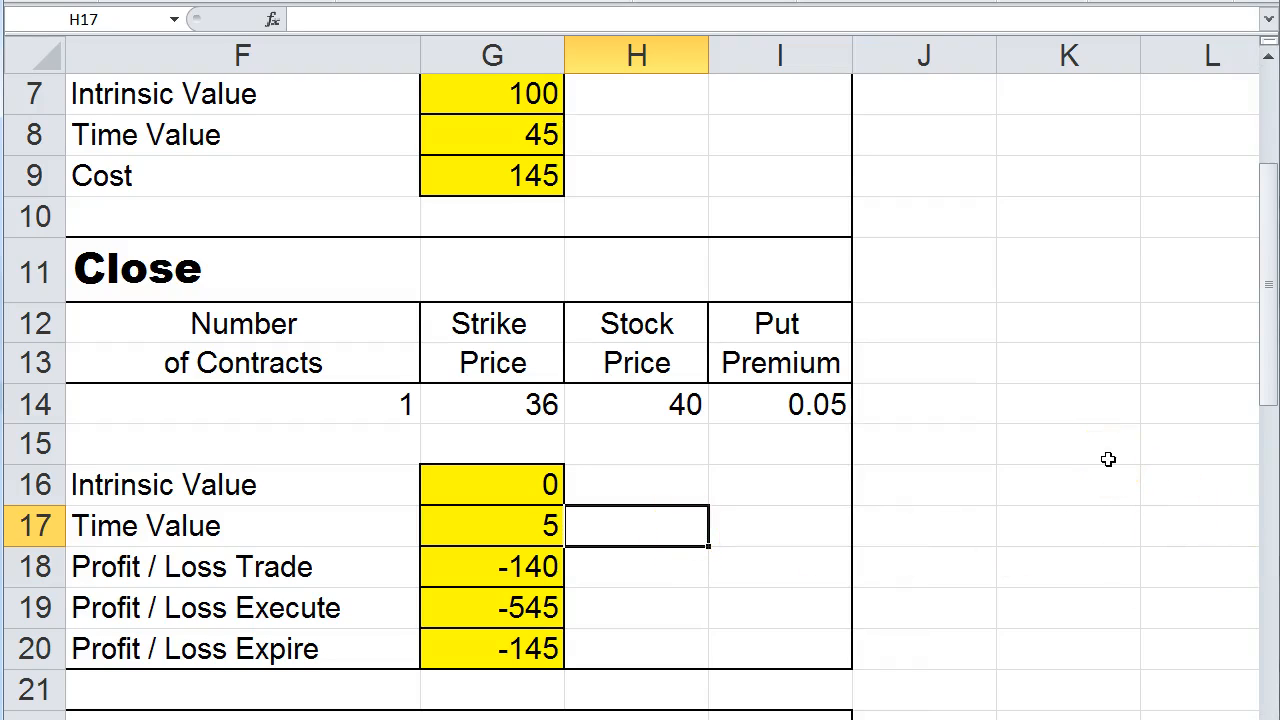
scroll(780, 440, down, 4)
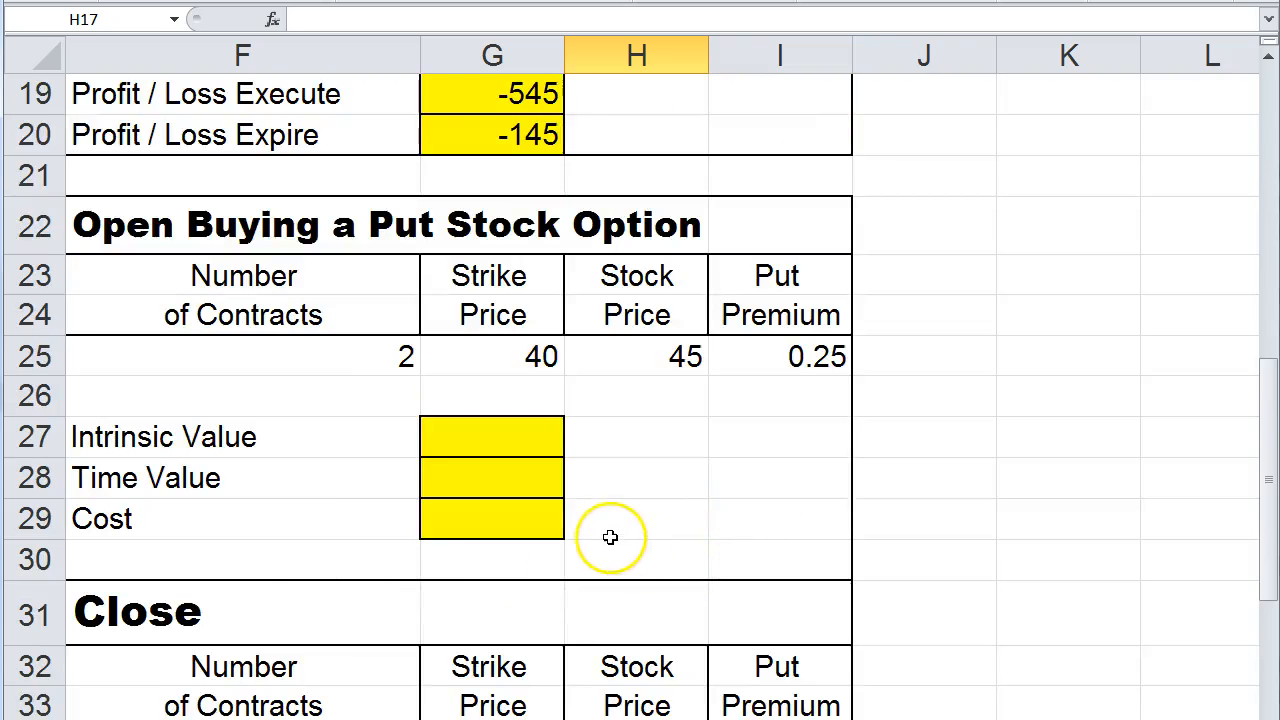
scroll(610, 537, down, 2)
scroll(590, 533, up, 1)
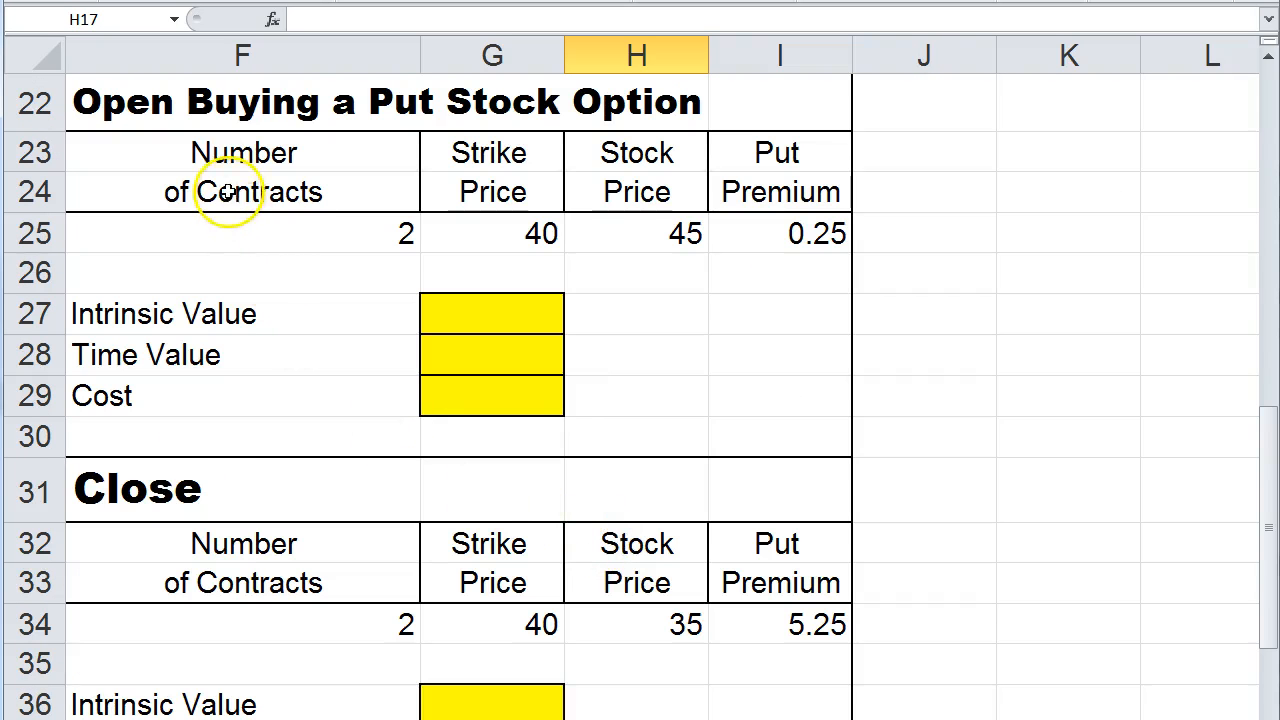
click(324, 236)
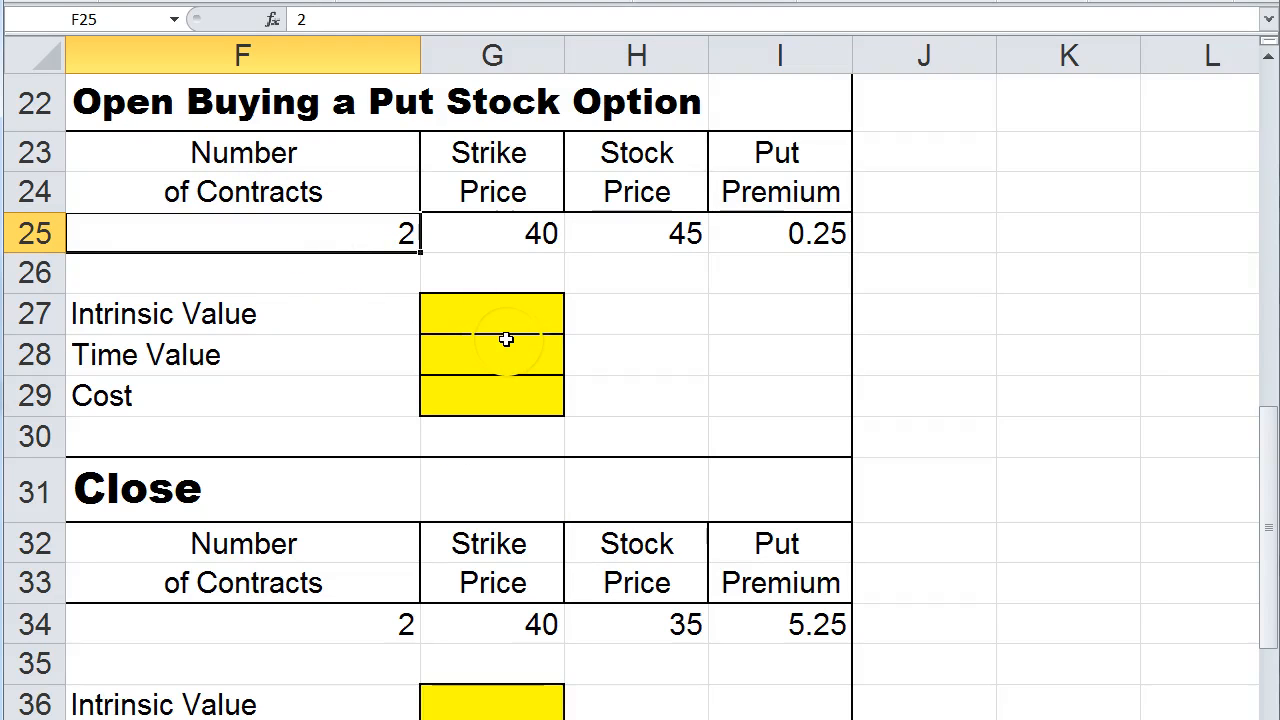
scroll(571, 400, up, 5)
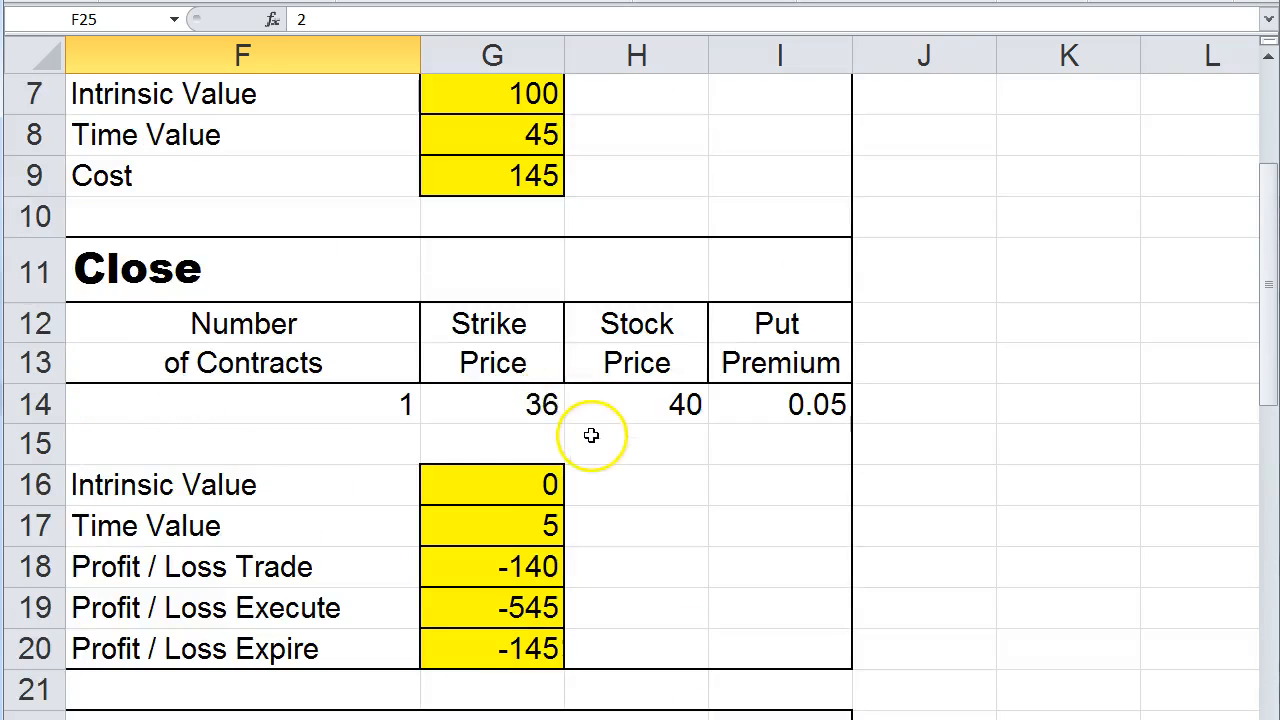
scroll(591, 436, up, 2)
scroll(640, 400, left, 5)
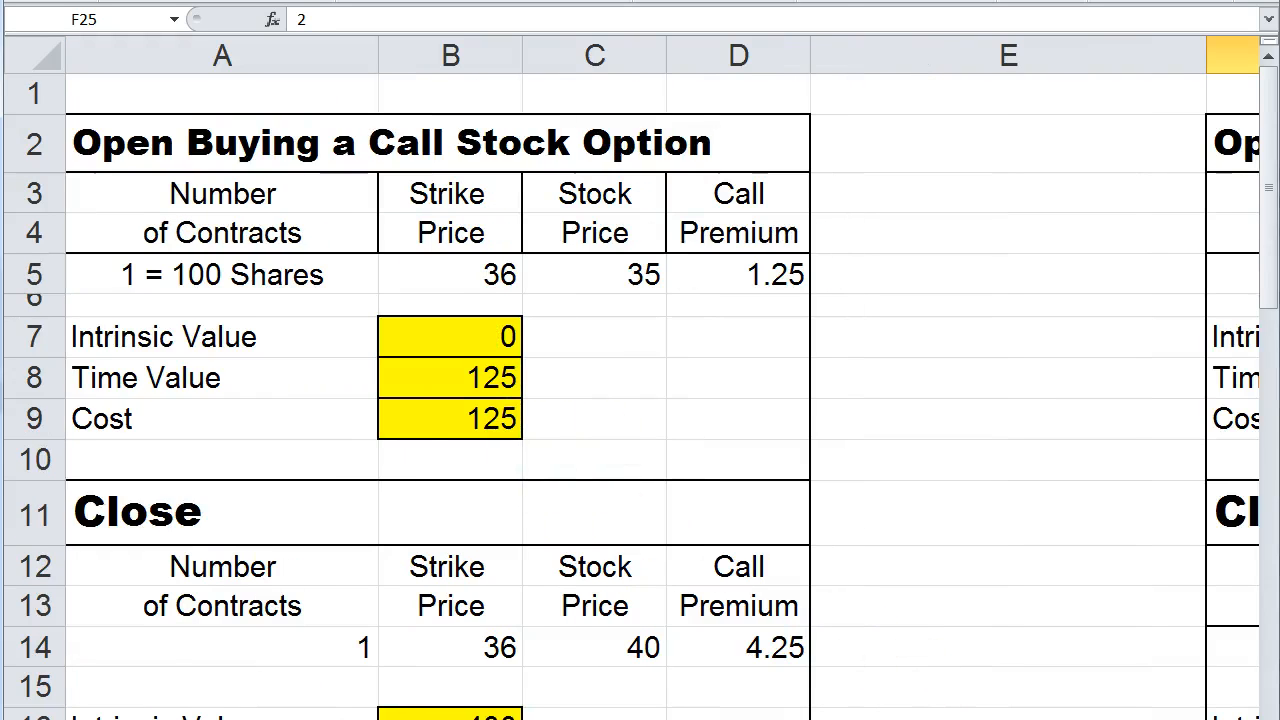